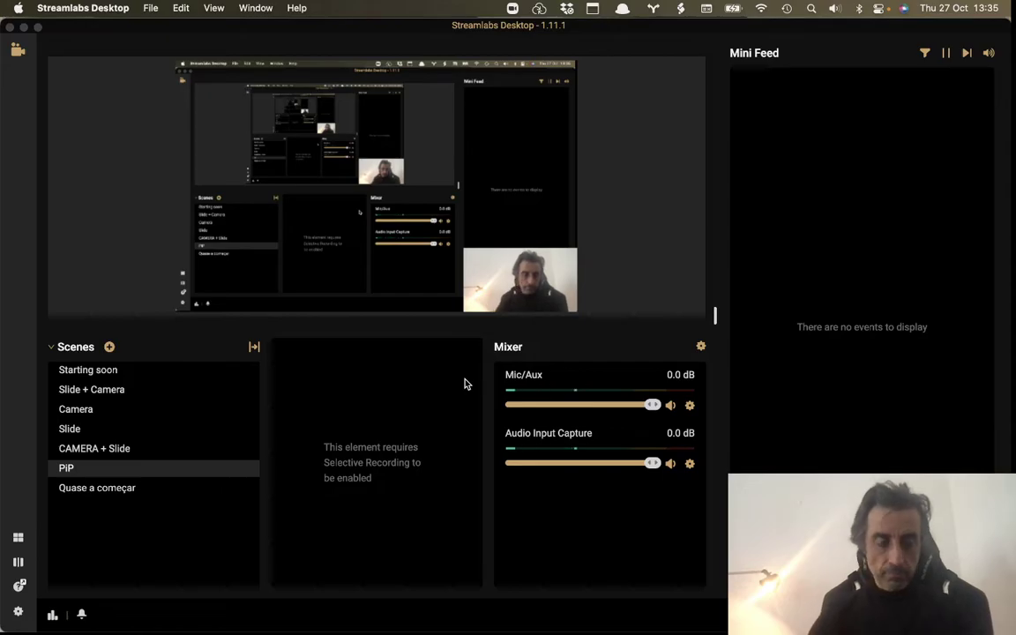
Step: Switch to the Structuration project in Scrivener and clear the "polar" project search to bring back the full binder
key(ctrl+Up)
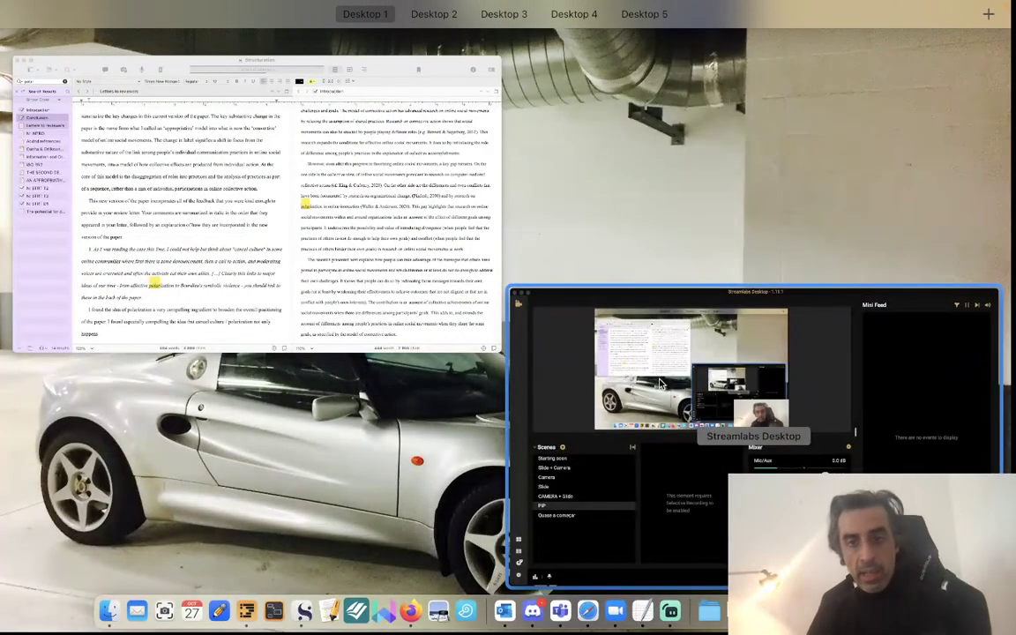
click(350, 224)
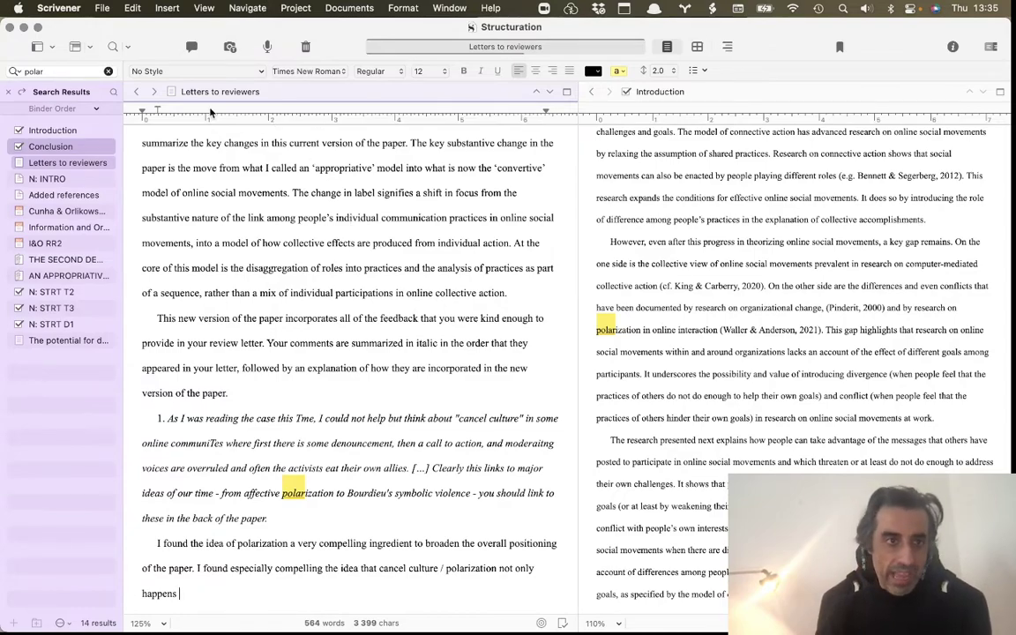
click(109, 71)
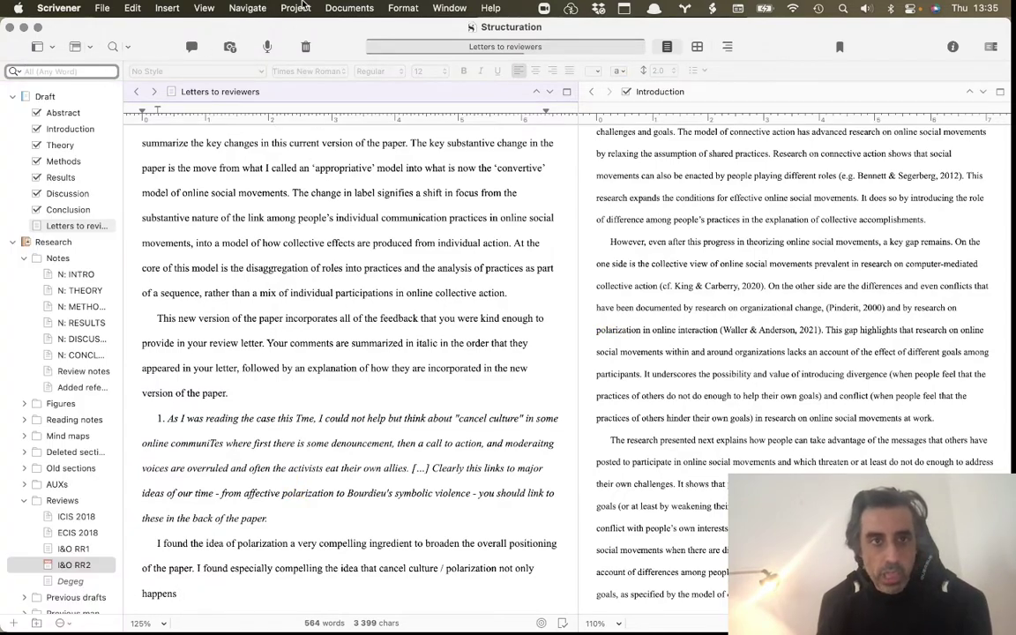
click(296, 8)
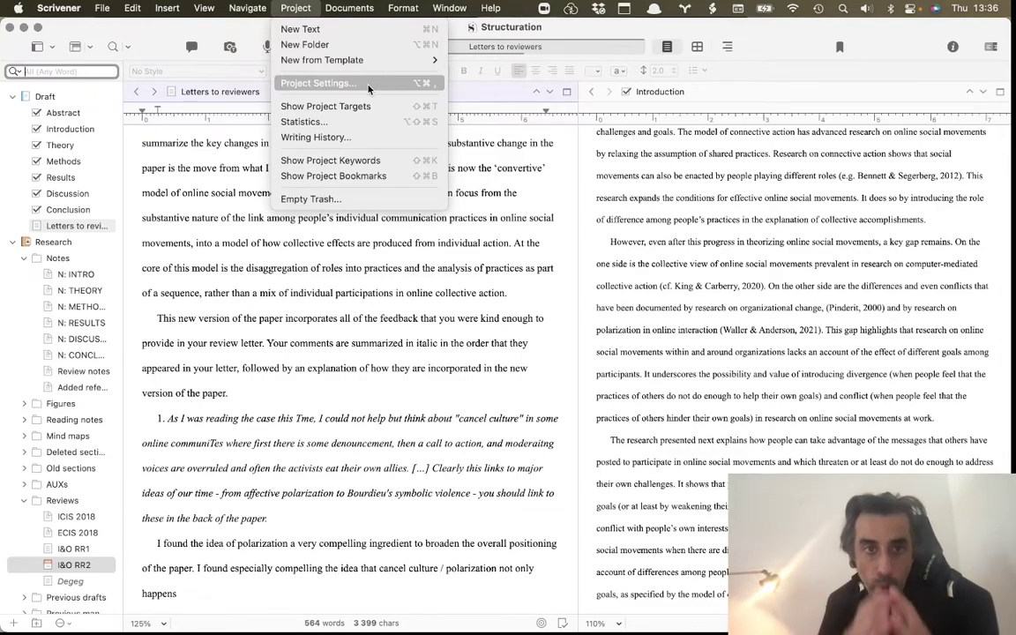
click(369, 84)
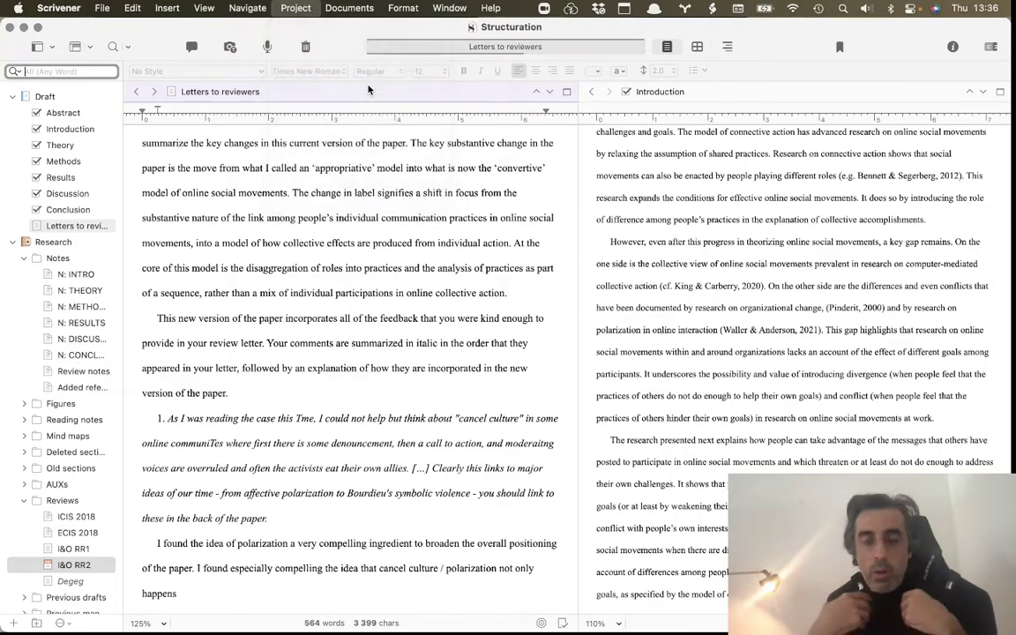
key(Escape)
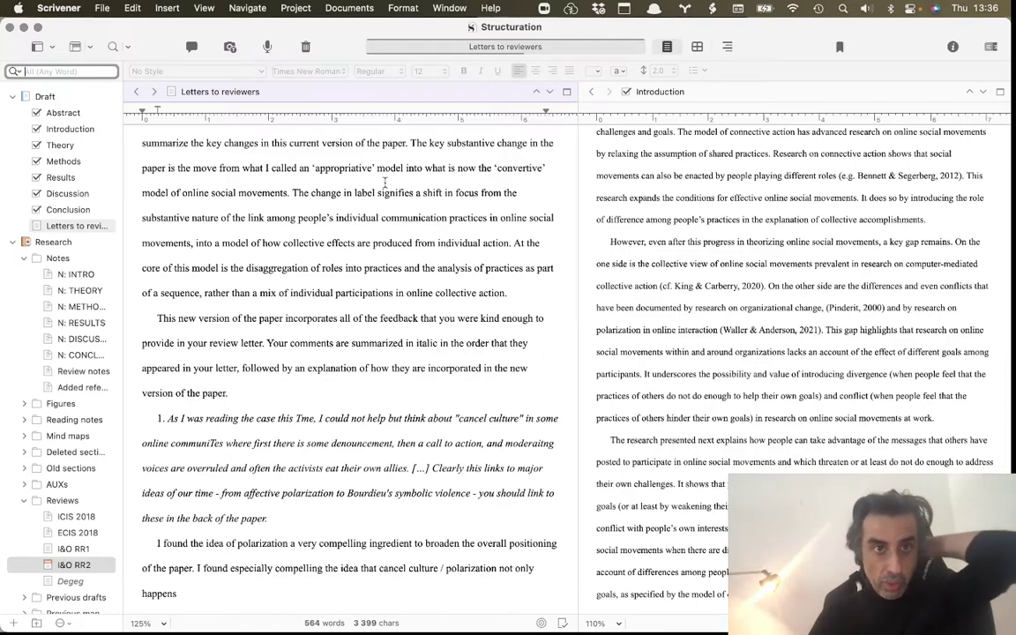
Step: Add a section type named "Appendixes" below Heading in the project settings and save the change
click(295, 7)
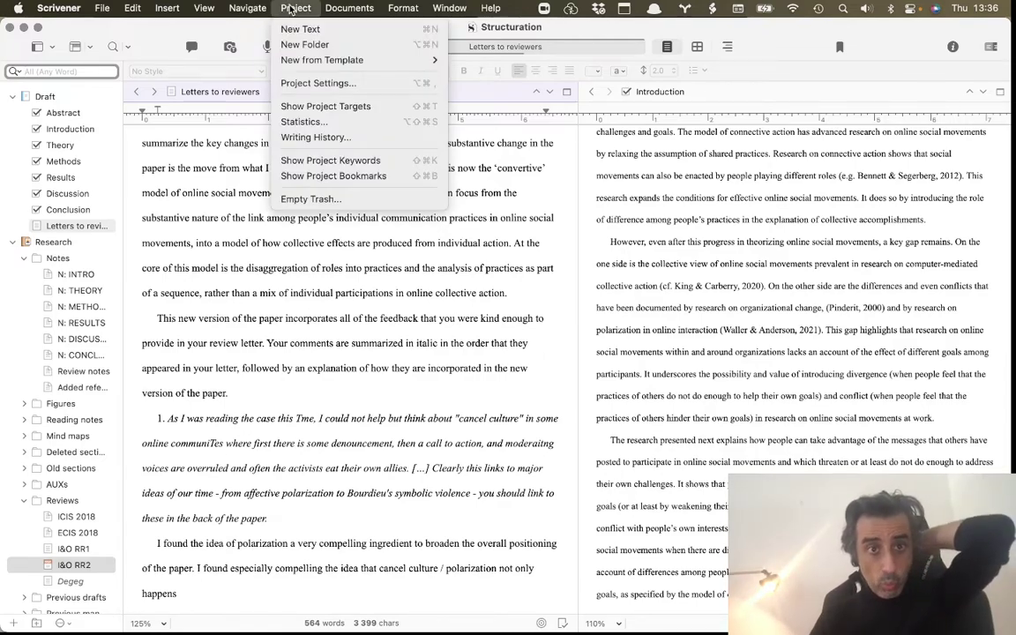
click(385, 93)
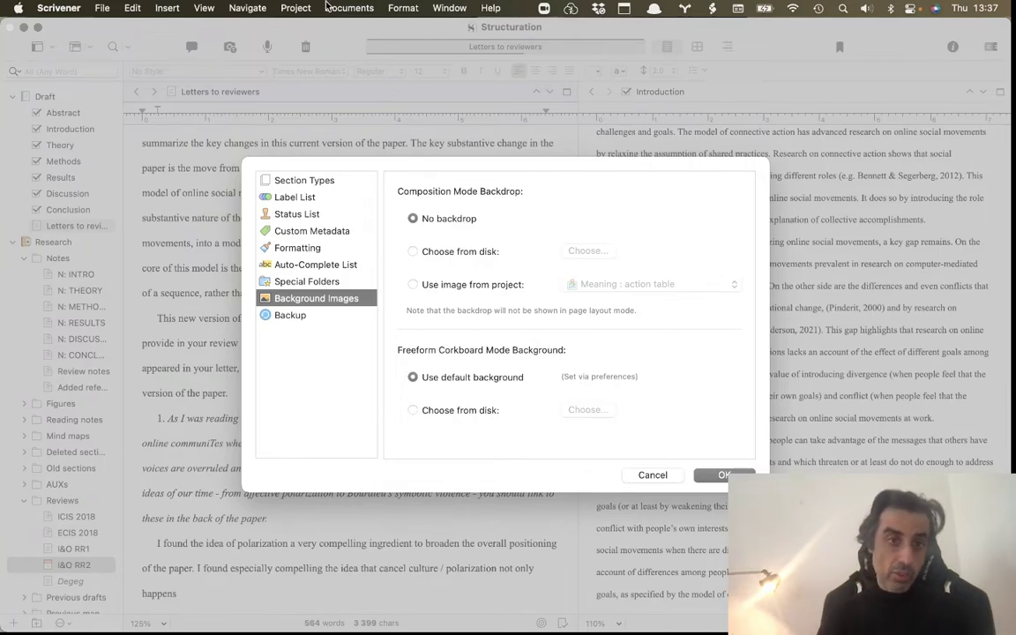
click(321, 182)
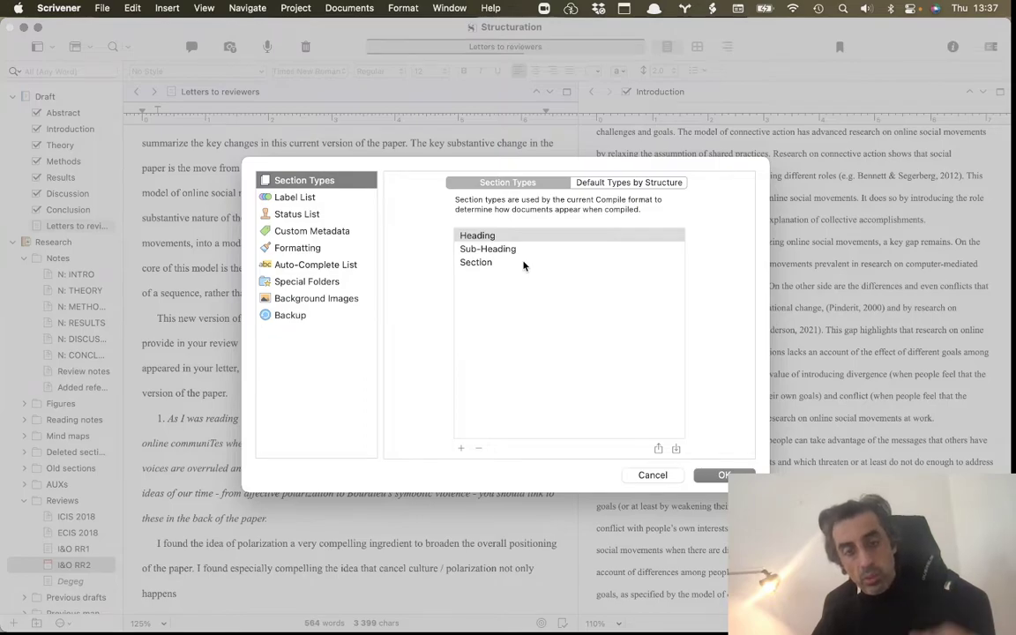
click(461, 448)
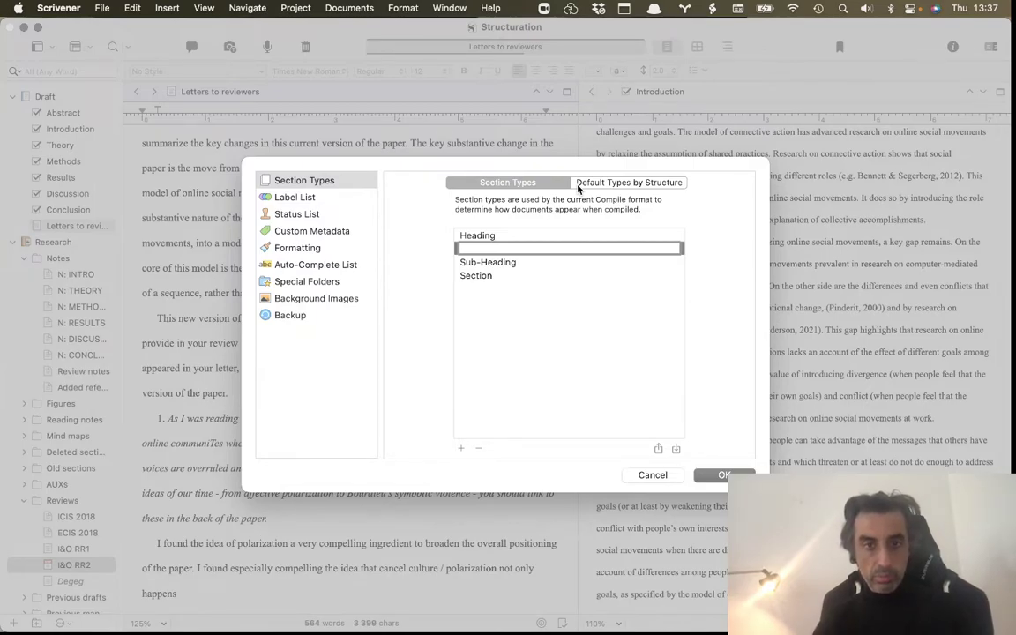
text(Appendixes)
key(Return)
click(745, 472)
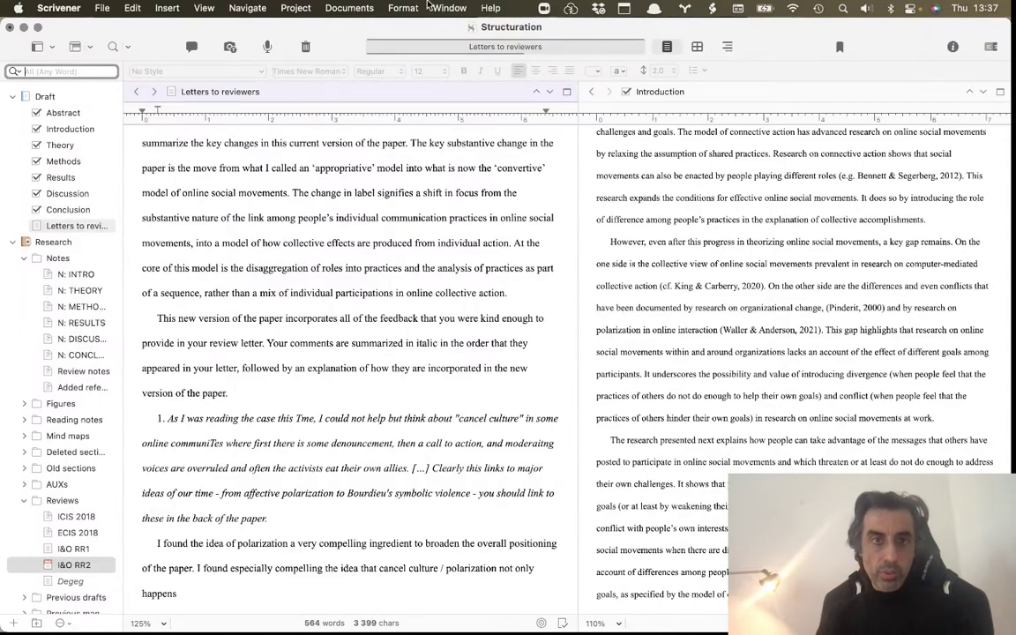
Step: Examine the project's section types and its list of labels in the project settings
click(295, 8)
click(309, 77)
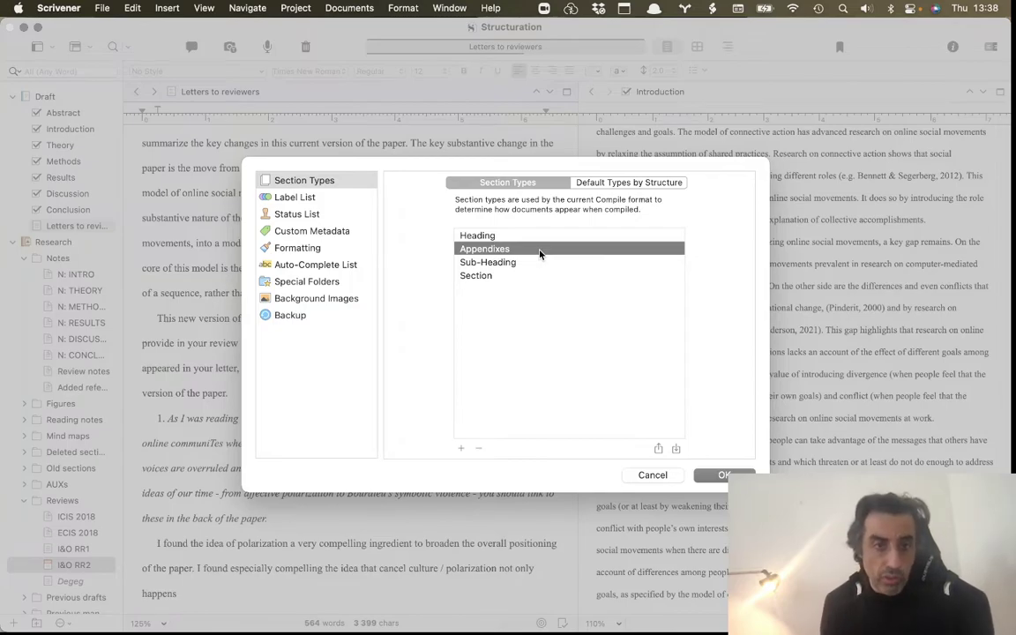
click(326, 198)
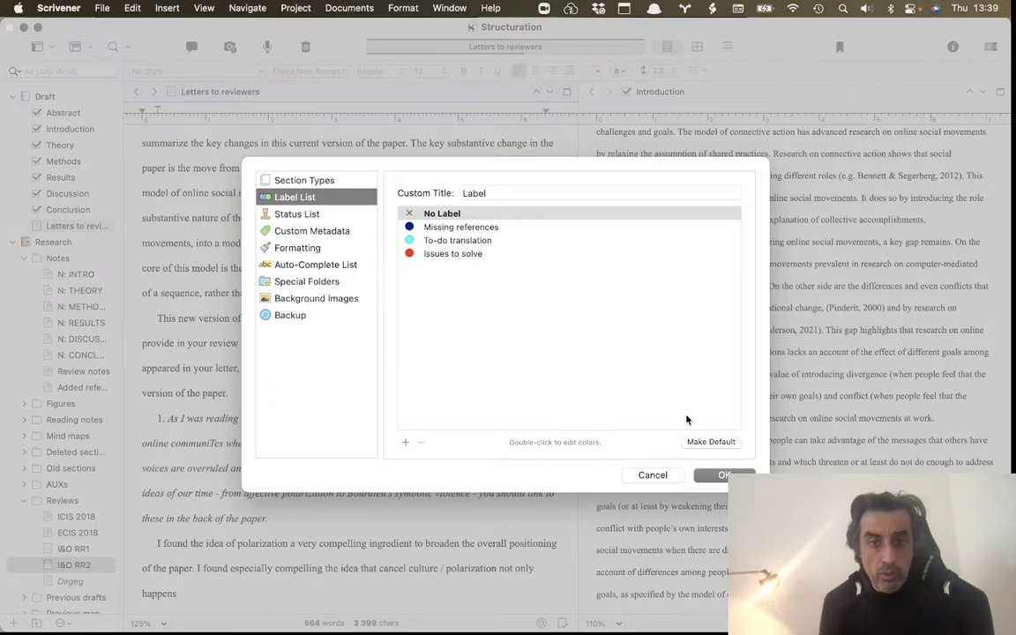
click(734, 473)
Step: Check the label choices offered for the Introduction, Theory and N: METHODS documents in the binder, without assigning any
click(71, 128)
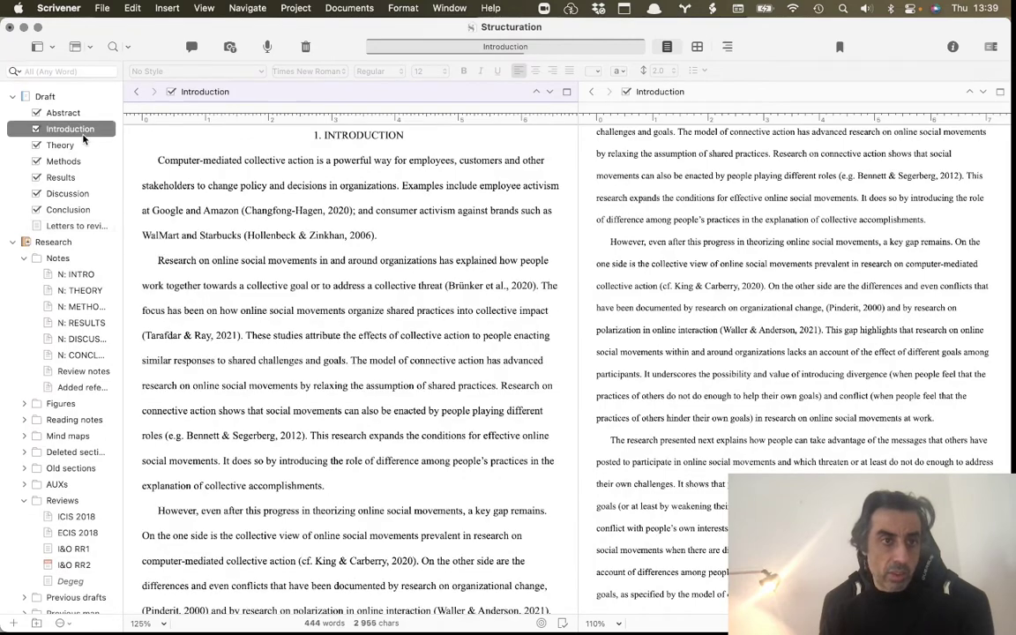
right_click(84, 130)
mouse_move(118, 212)
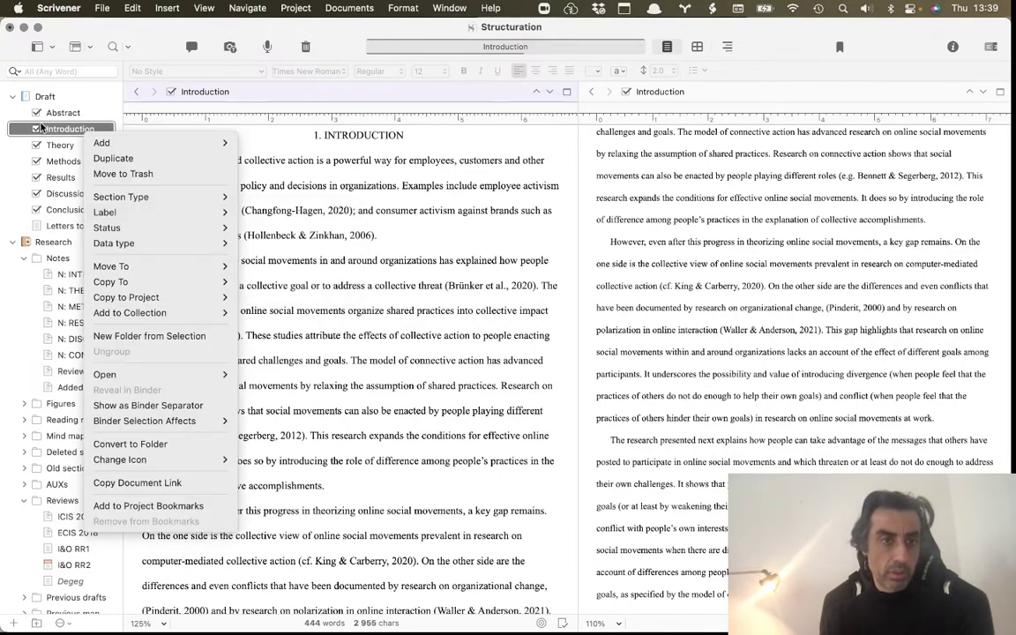
click(374, 236)
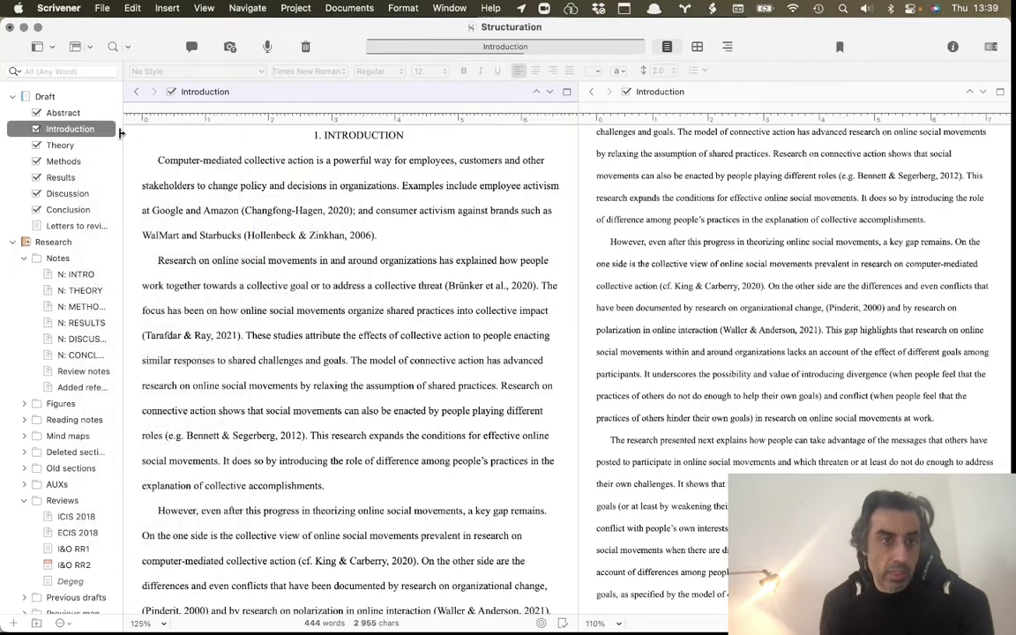
click(61, 147)
right_click(84, 145)
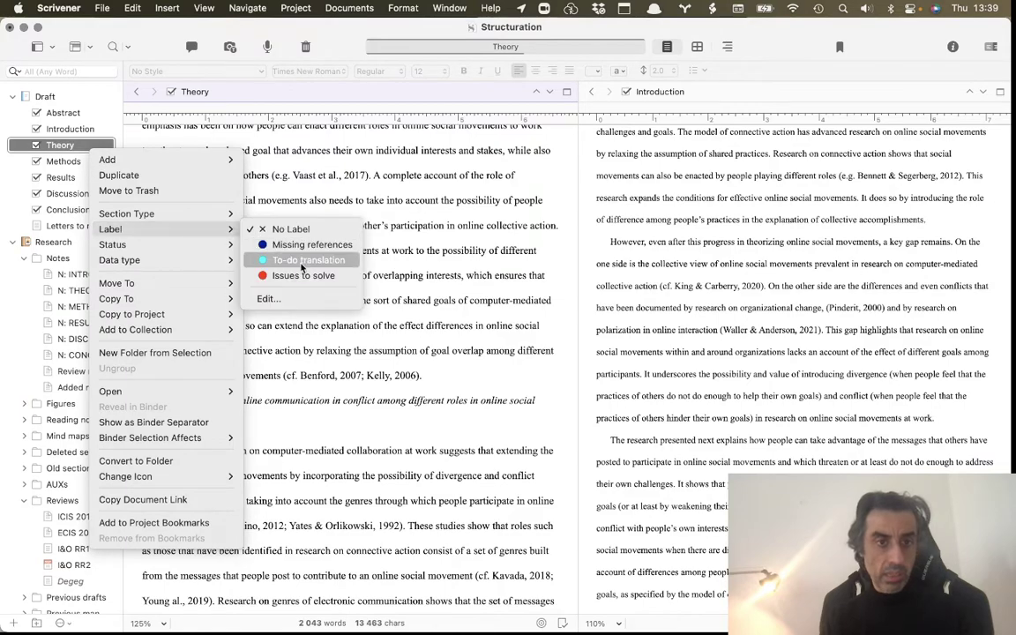
click(437, 294)
click(81, 306)
right_click(86, 306)
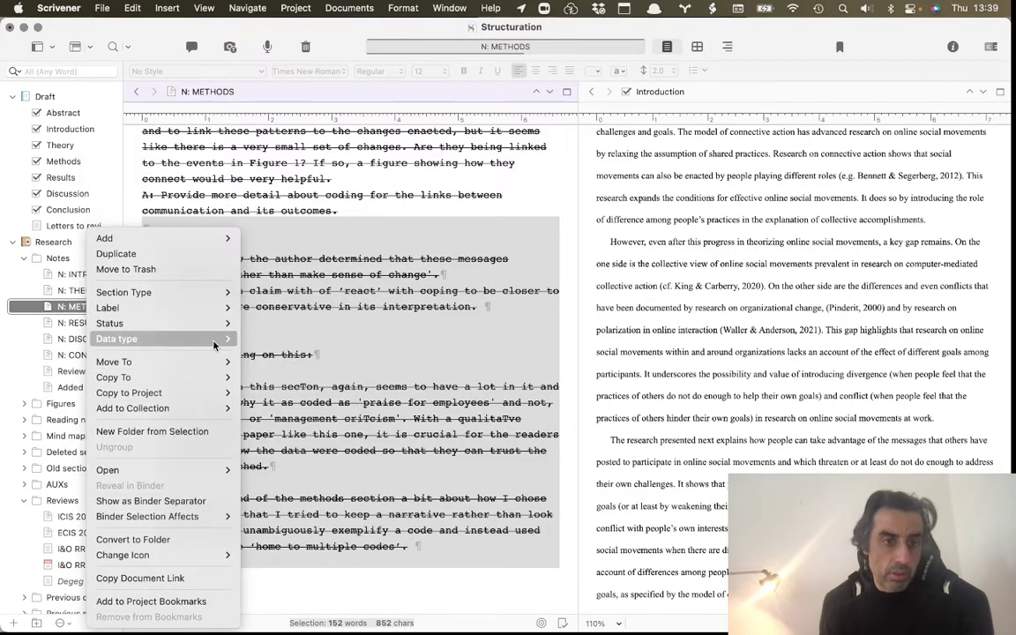
mouse_move(213, 310)
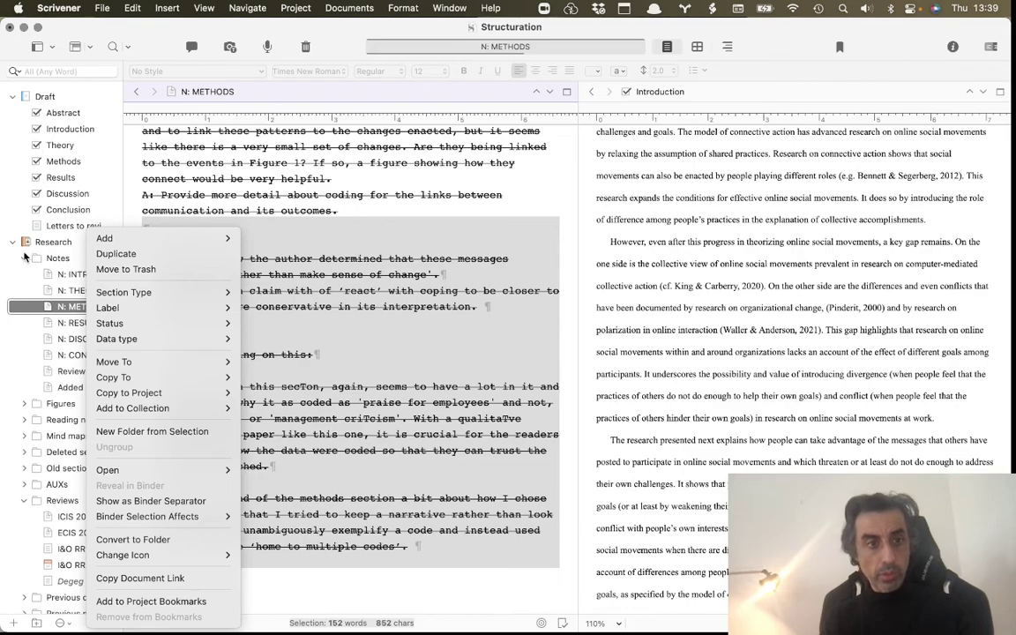
click(333, 308)
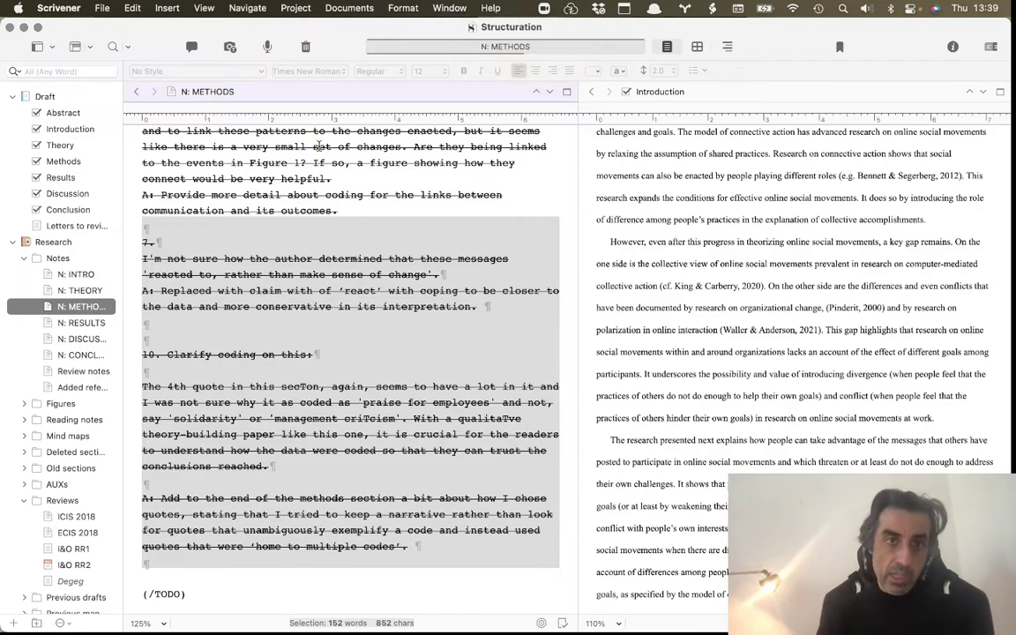
Step: Review the status list in the project settings, including its custom title and the Well written, Checked for grammar and complexity, and Done entries
click(294, 9)
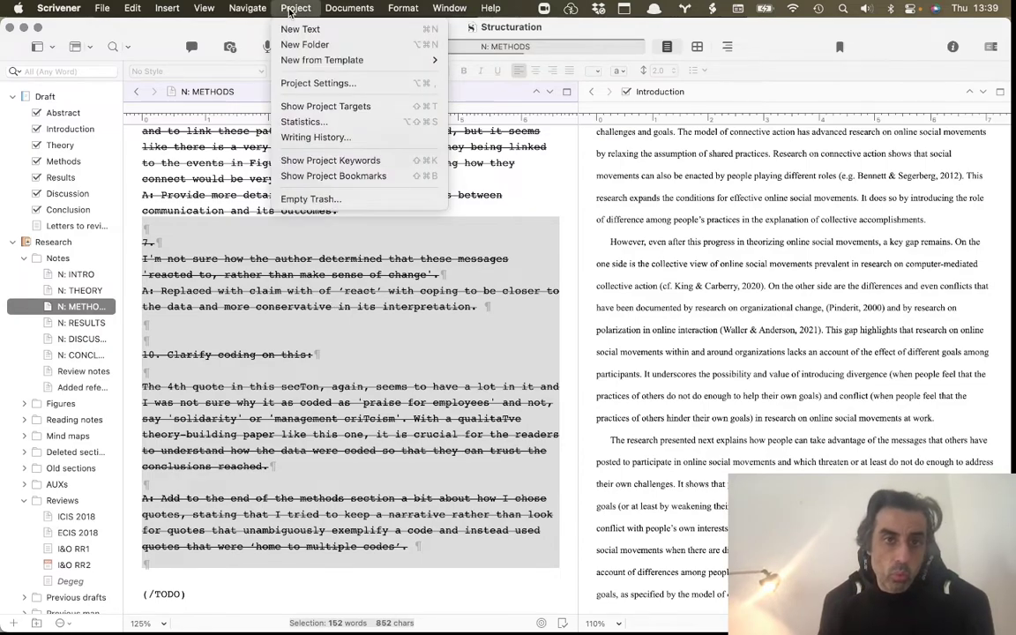
click(340, 82)
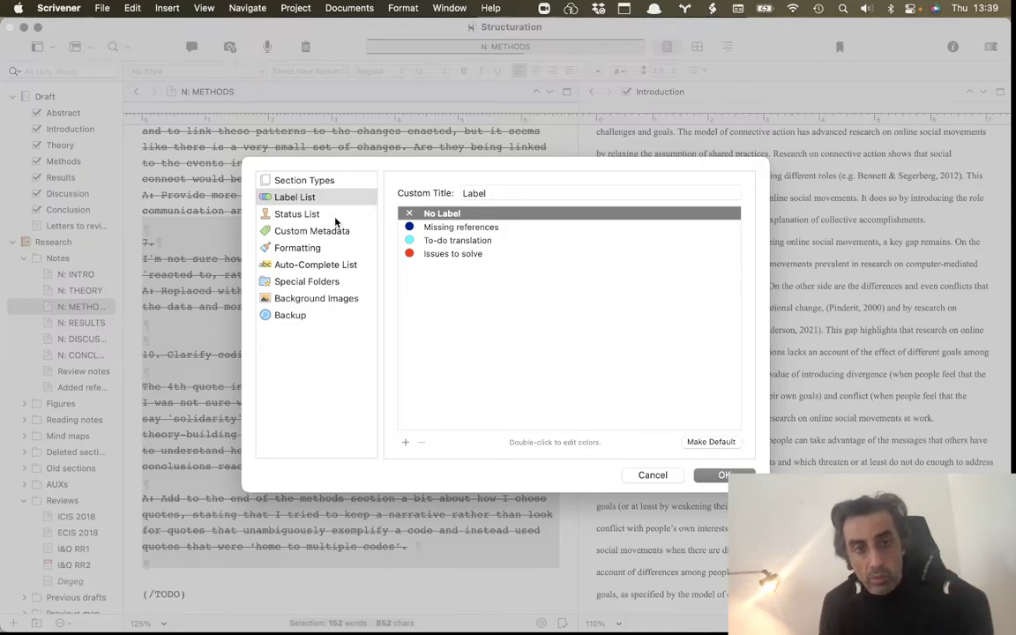
click(335, 220)
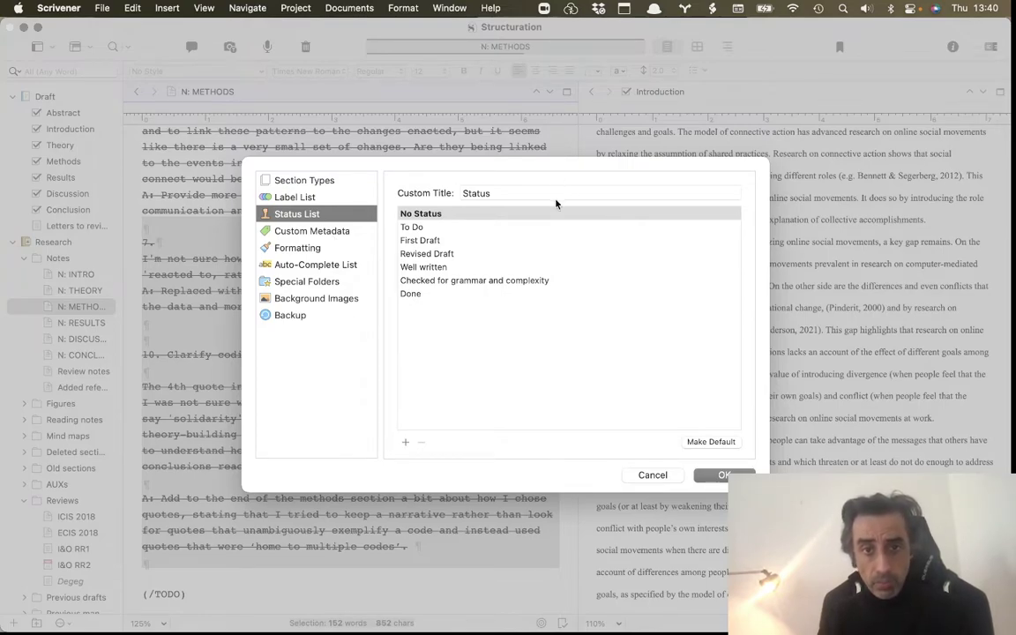
click(508, 189)
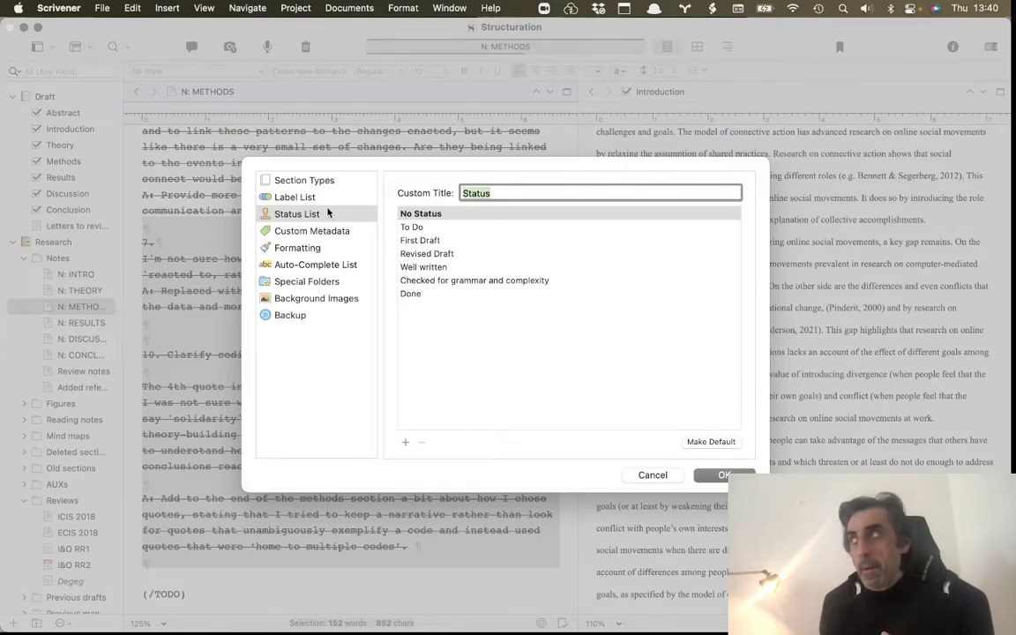
click(450, 267)
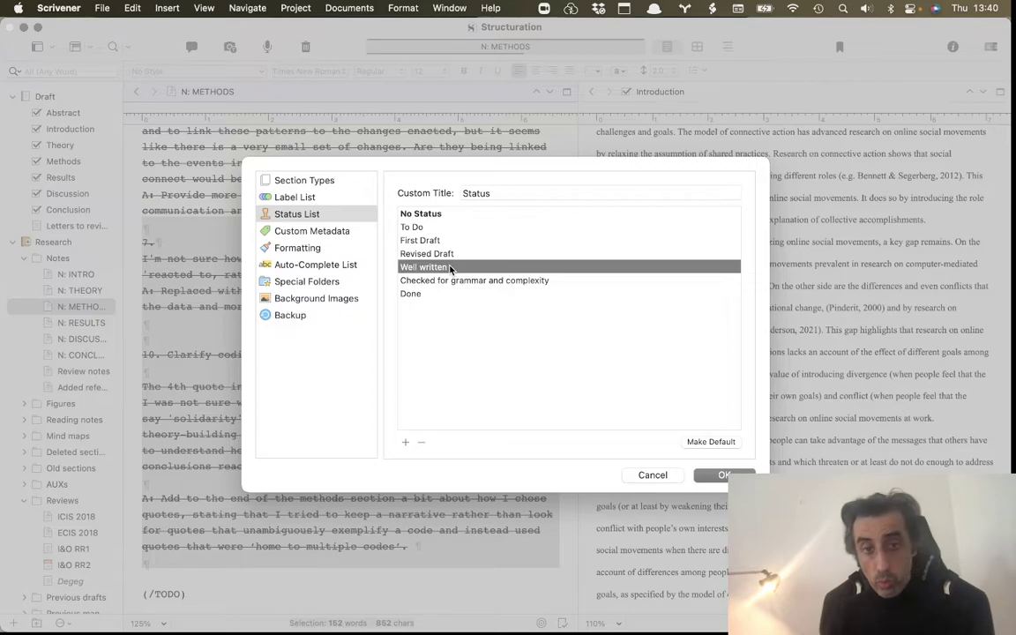
key(Down)
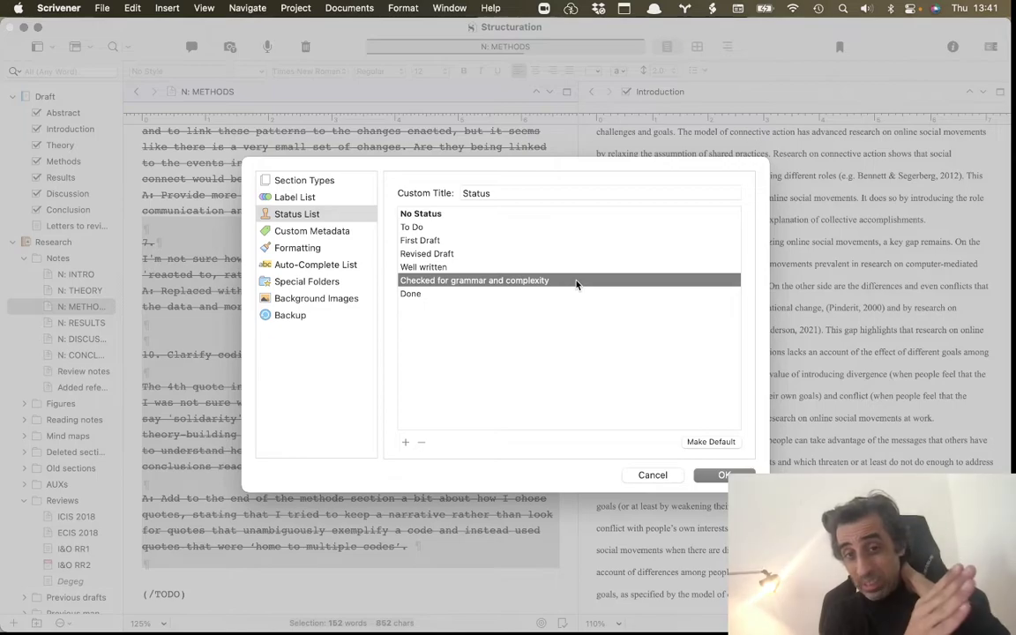
click(538, 294)
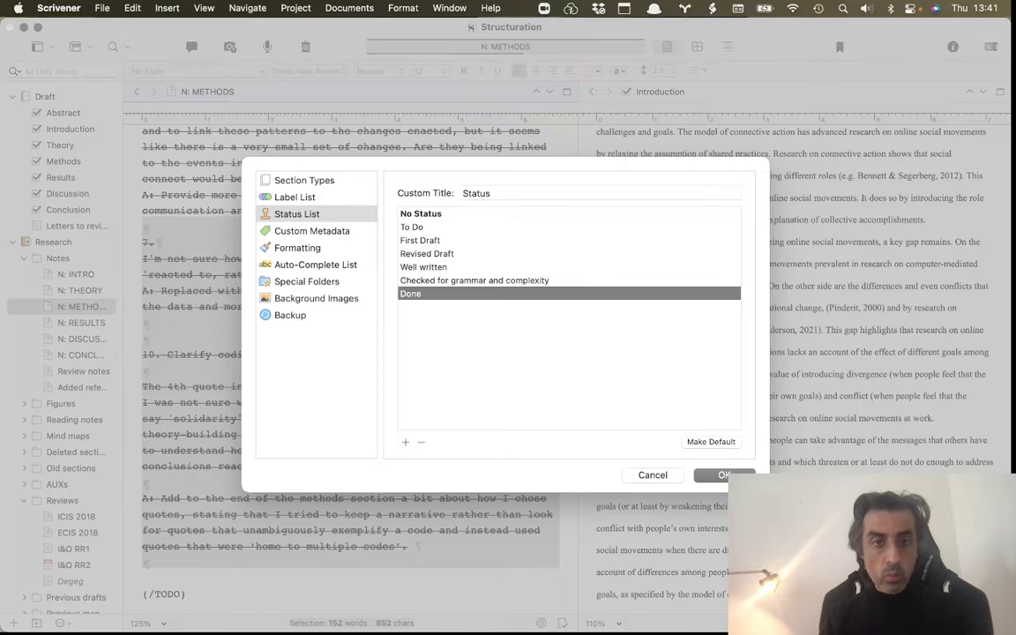
click(724, 475)
click(359, 210)
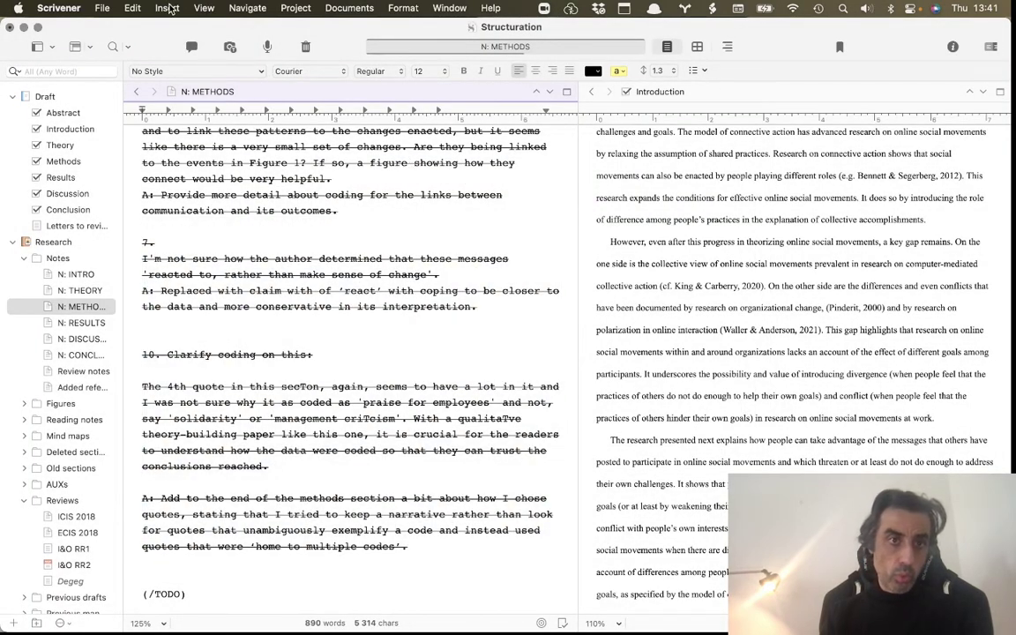
Step: Show the Draft folder's documents in the Outline view
click(204, 8)
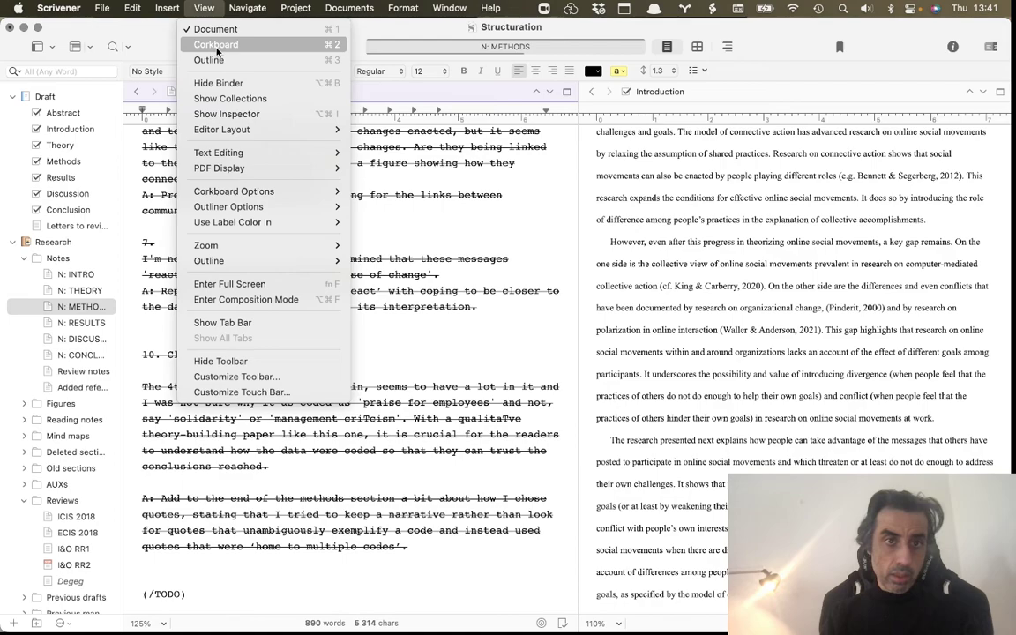
click(212, 59)
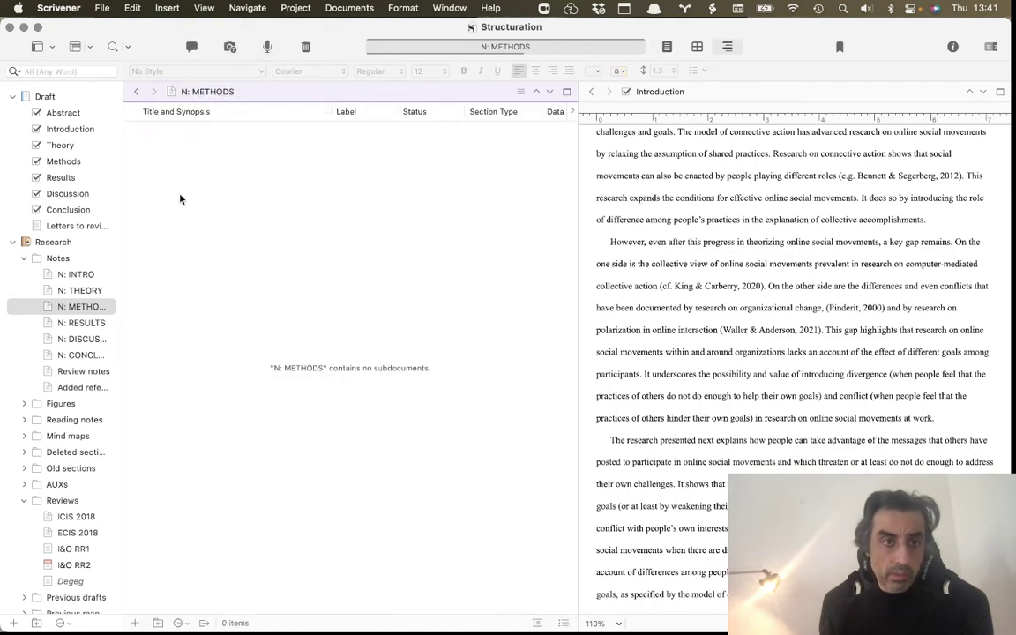
click(59, 87)
click(58, 93)
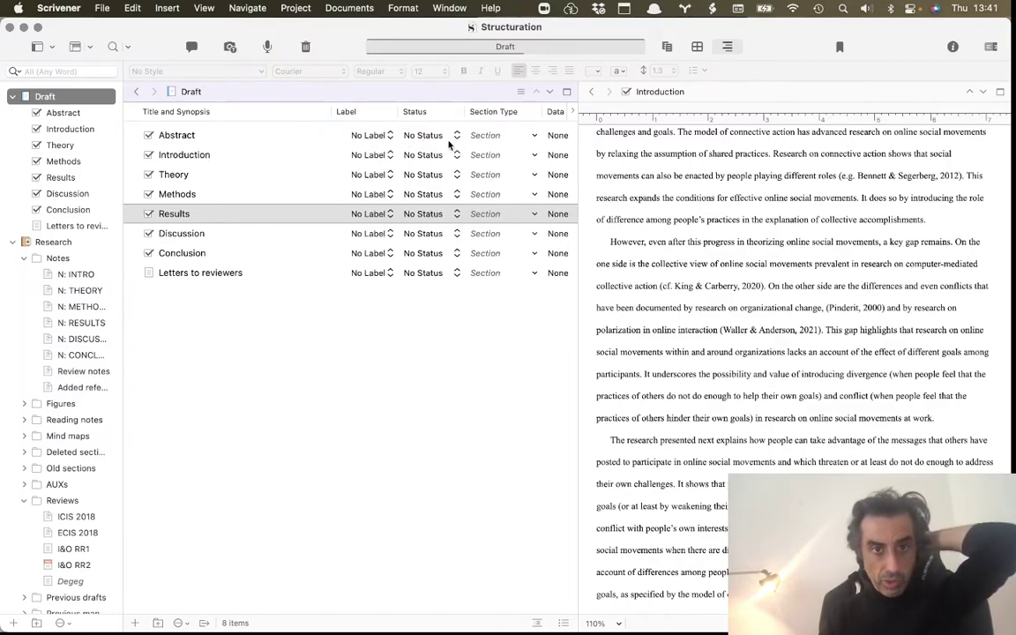
Step: Set the status of the Abstract, Introduction and Theory documents to Revised Draft
click(411, 134)
click(432, 181)
click(425, 156)
click(447, 201)
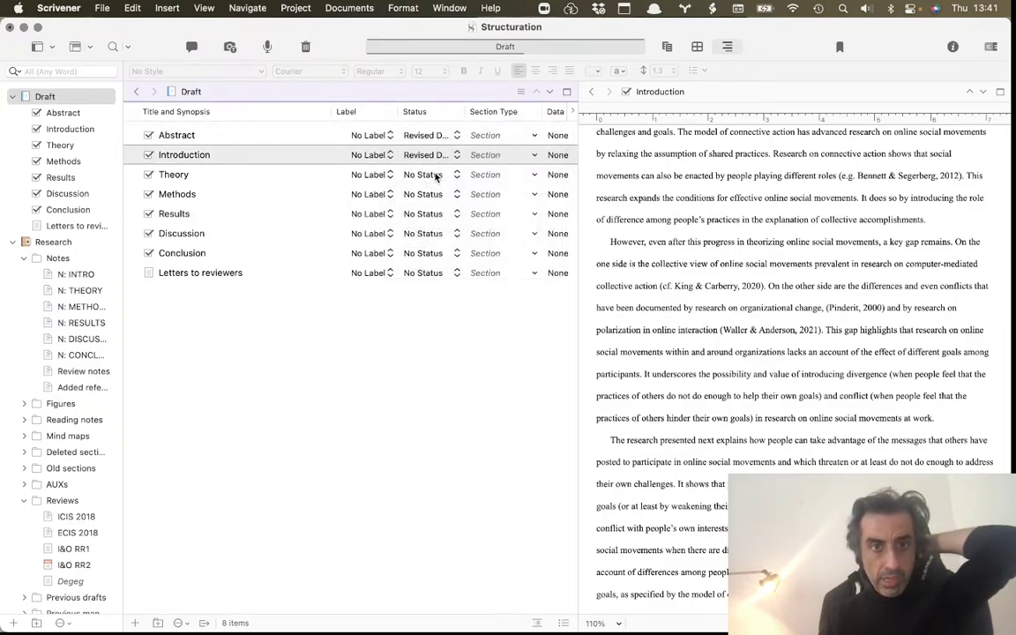
click(431, 175)
click(432, 221)
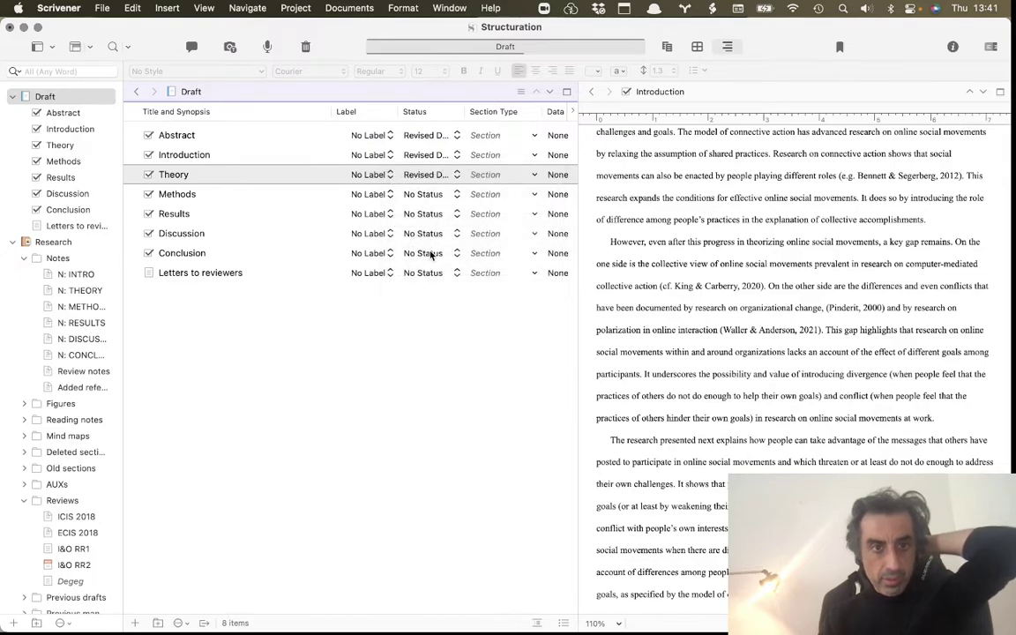
Step: Set the status of the Discussion document to Revised Draft in the outline
click(431, 253)
click(431, 232)
click(432, 233)
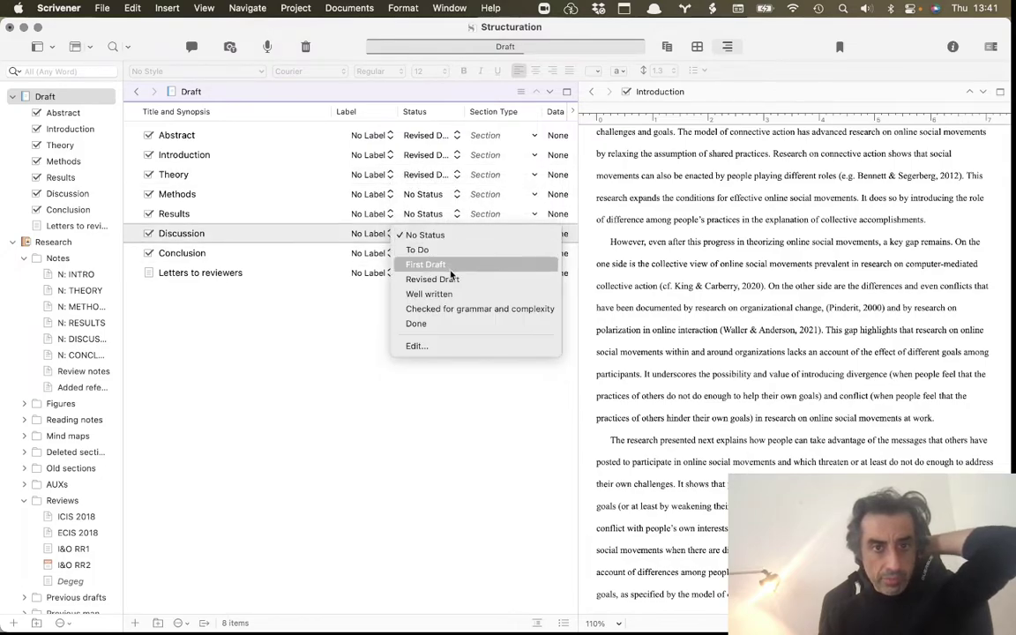
click(452, 279)
Step: Set the status of the Results, Methods, Conclusion and Letters to reviewers documents to First Draft
click(436, 215)
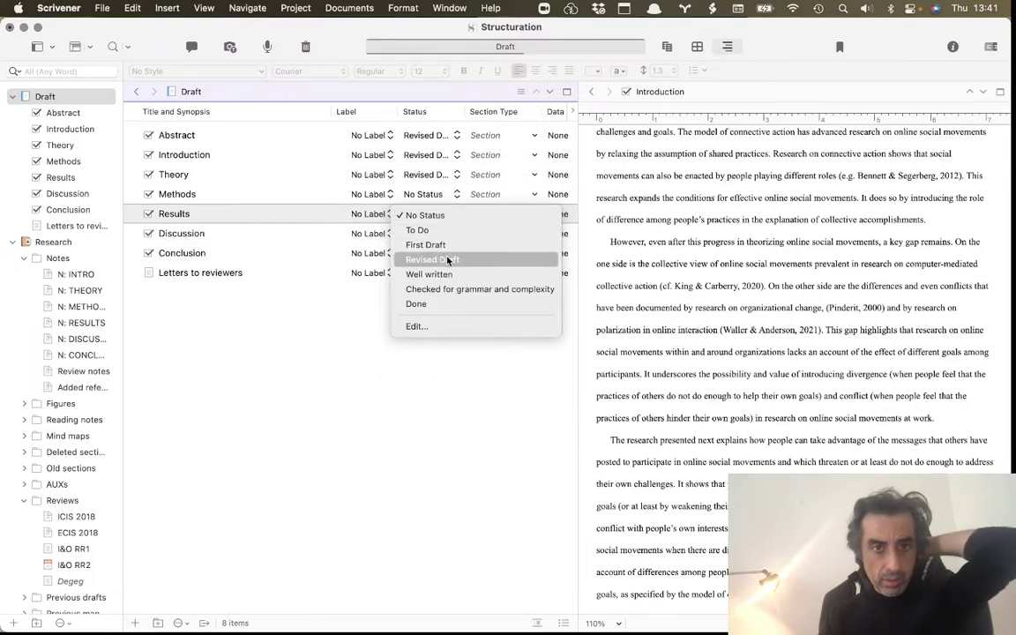
click(432, 244)
click(431, 194)
click(430, 225)
click(434, 254)
click(449, 286)
click(435, 273)
click(454, 307)
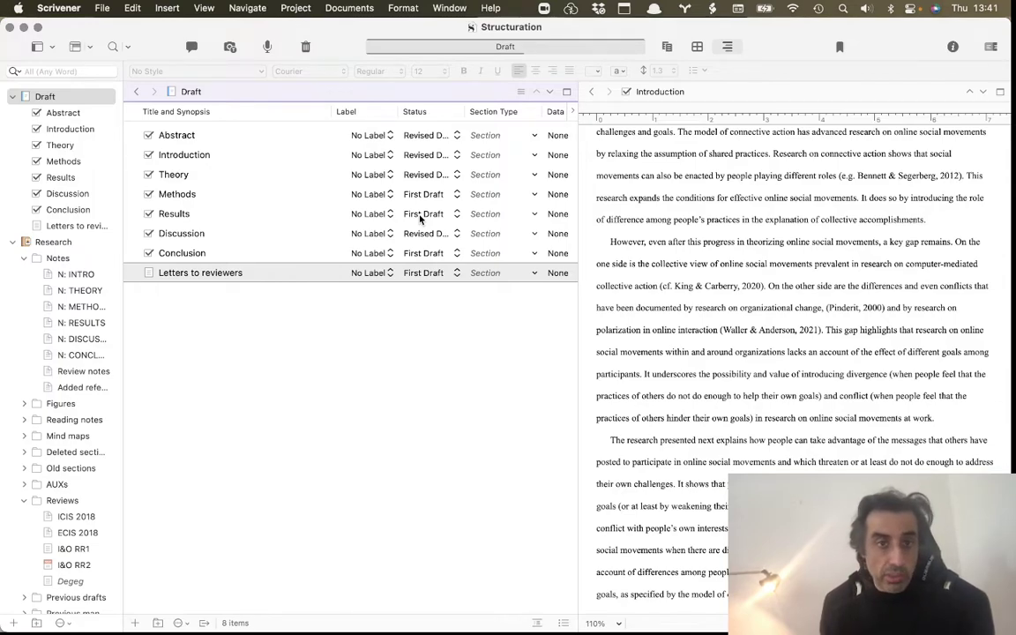
Step: Sort the outline by status in ascending order, and reverse it to descending order
click(447, 116)
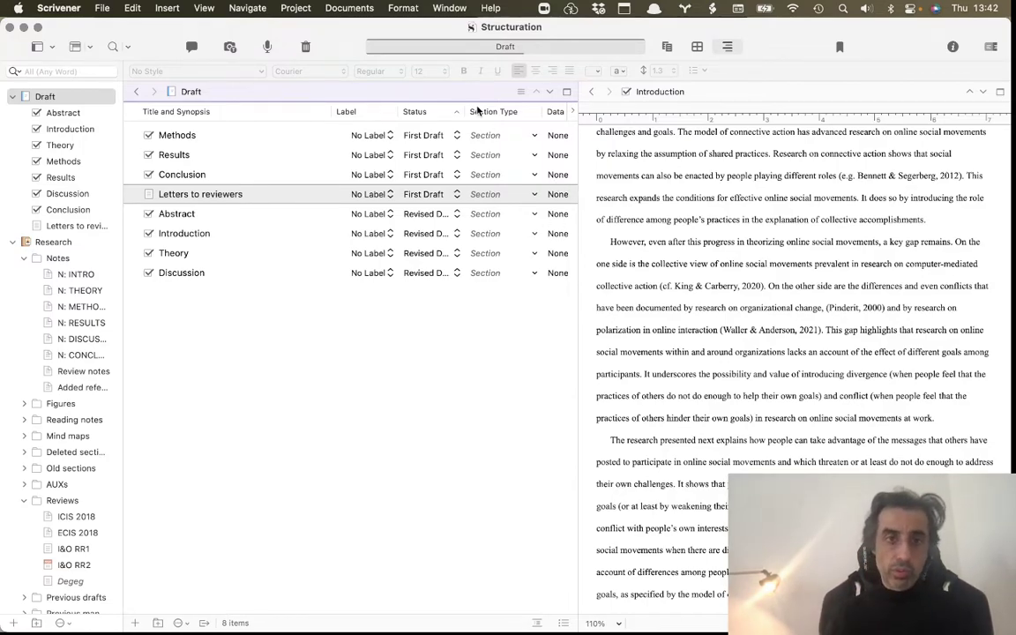
click(416, 112)
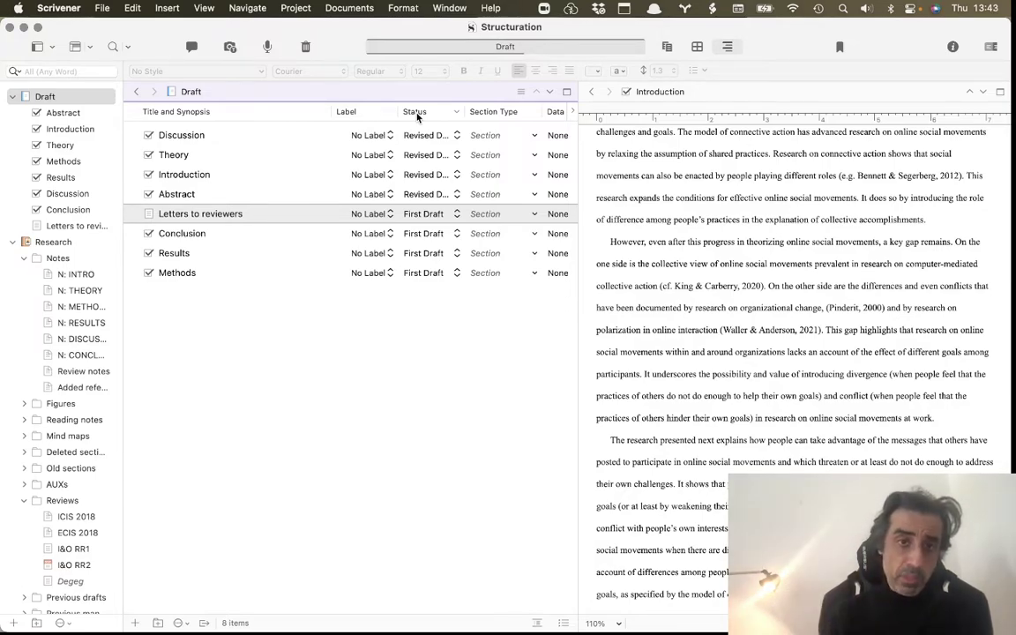
Step: Label Discussion as Missing references, Theory and Introduction as To-do translation, and Abstract as Issues to solve
click(381, 135)
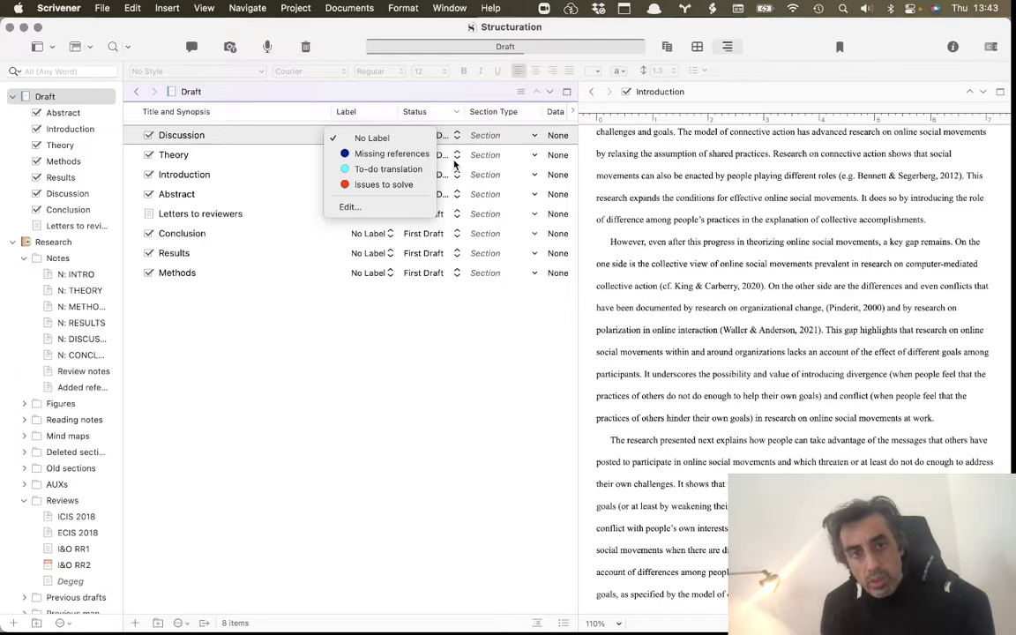
click(409, 163)
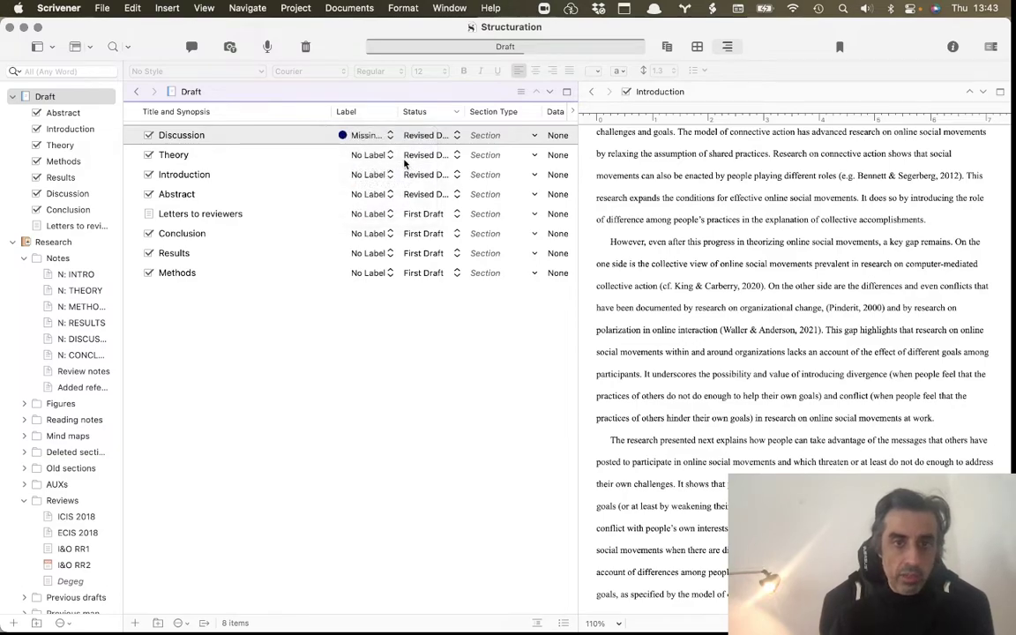
click(368, 156)
click(371, 189)
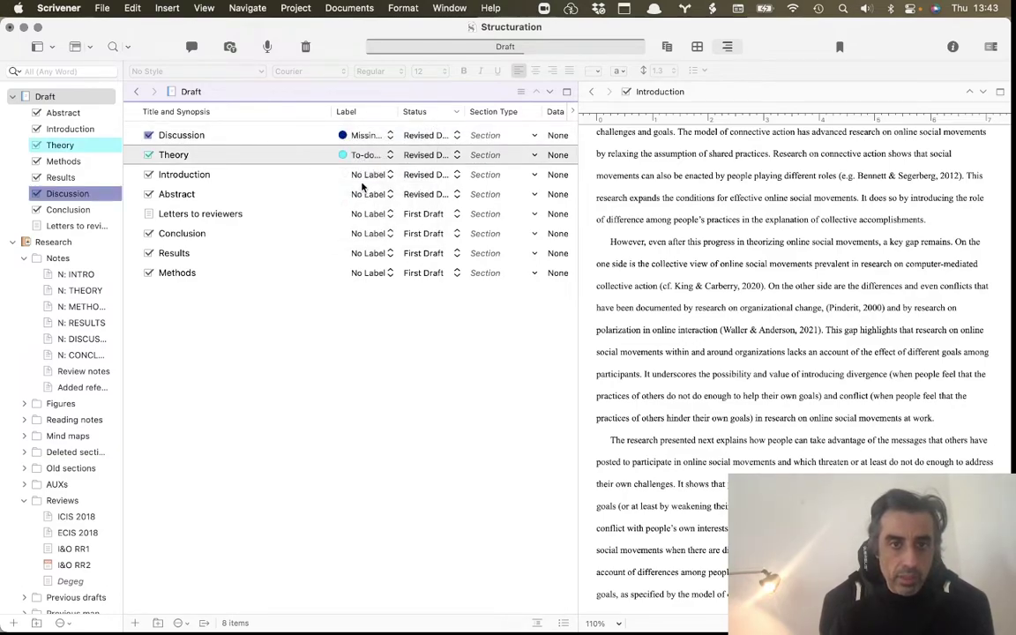
click(367, 175)
click(382, 212)
click(367, 195)
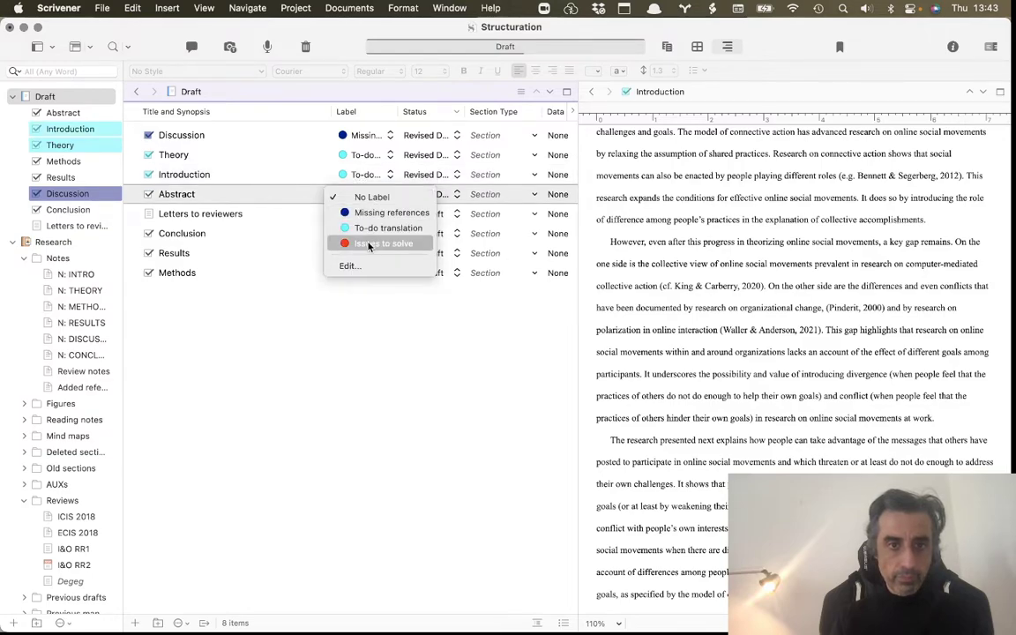
click(369, 245)
Step: Label Letters to reviewers and Results as To-do translation, and Conclusion and Methods as Missing references
click(363, 214)
click(375, 247)
click(371, 234)
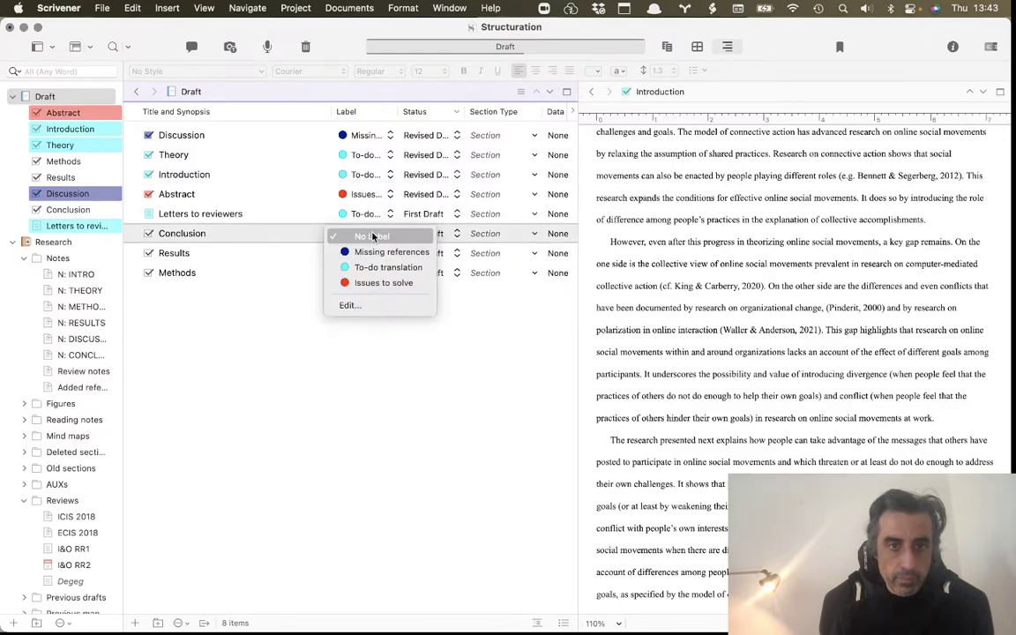
click(372, 252)
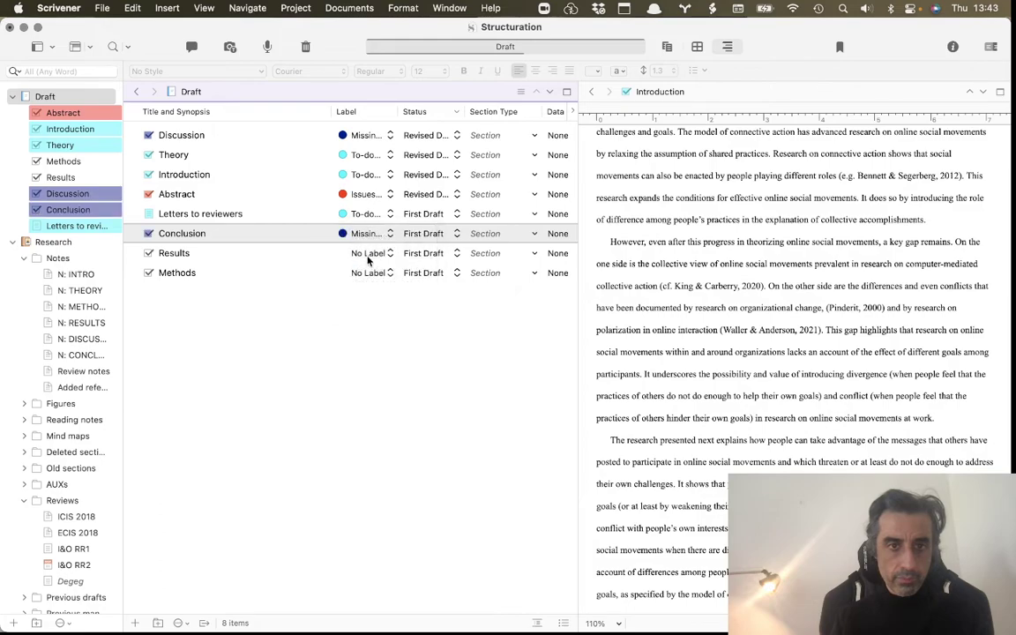
click(369, 255)
click(366, 284)
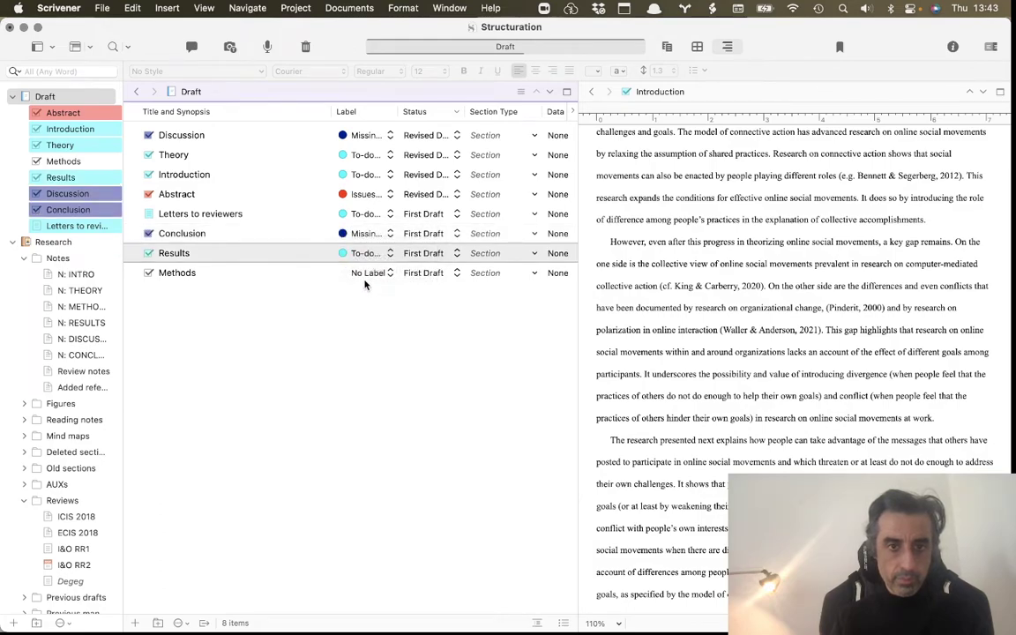
click(365, 274)
click(363, 290)
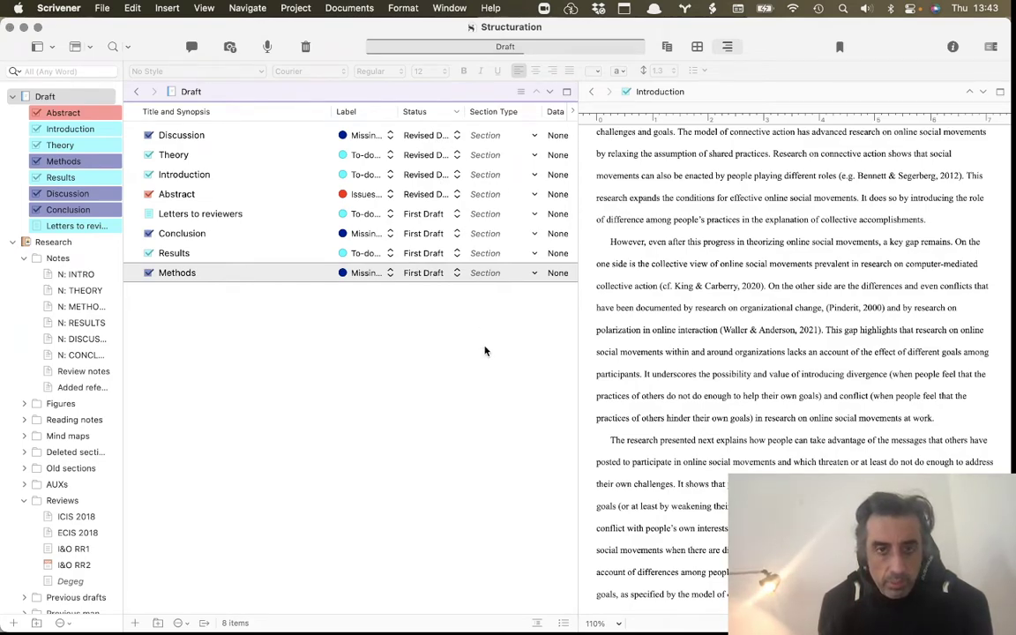
Step: Close the split editor and widen the outline's Label and Status columns so their full names fit
key(super+apostrophe)
drag(398, 109, 532, 109)
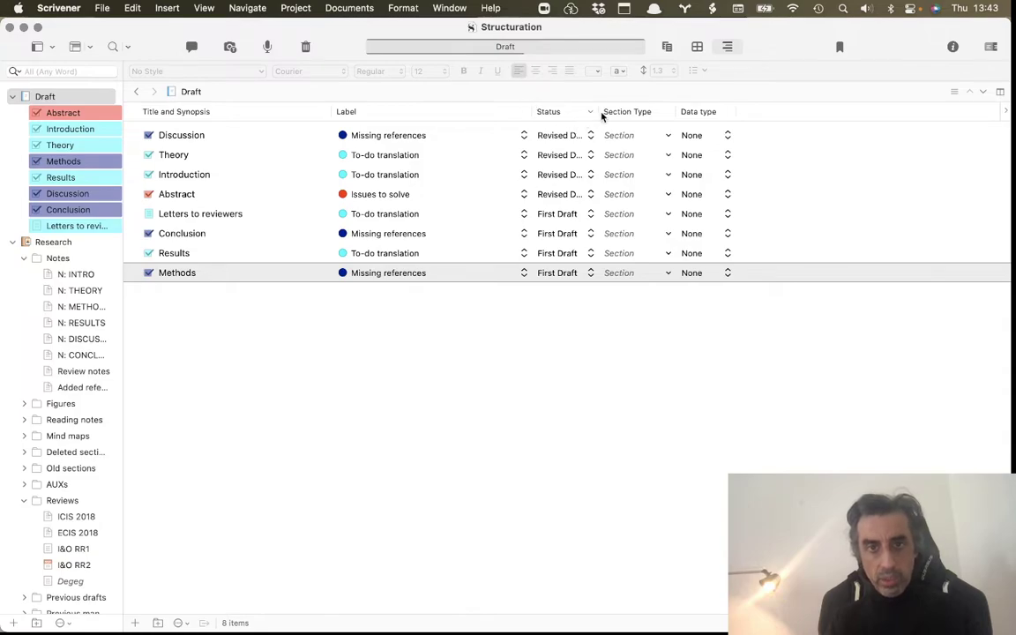
drag(597, 111, 672, 108)
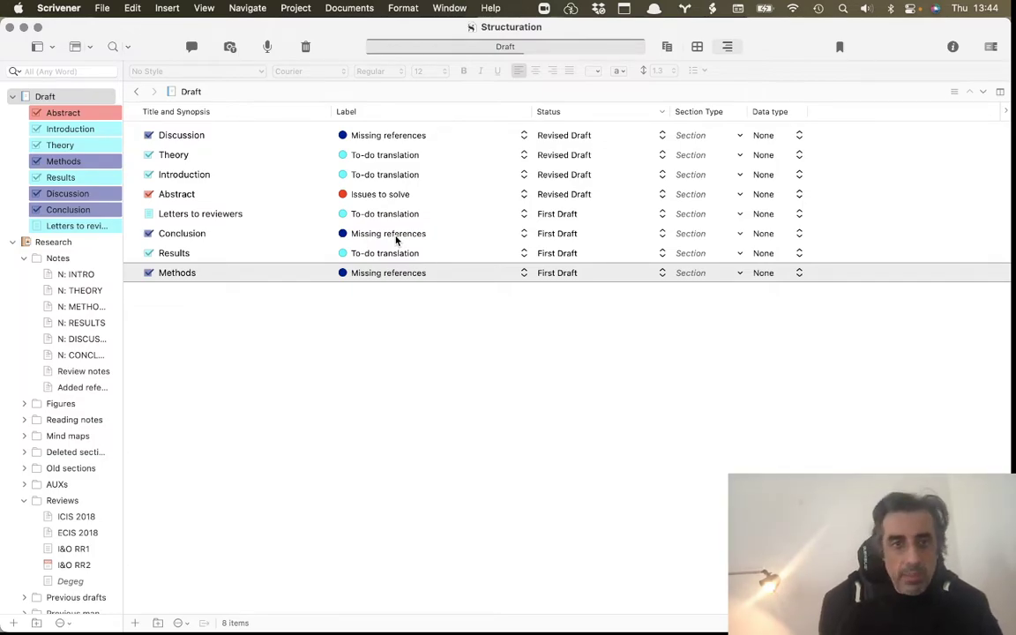
Step: Sort the outline by label in ascending order, and reverse it to descending order
click(419, 114)
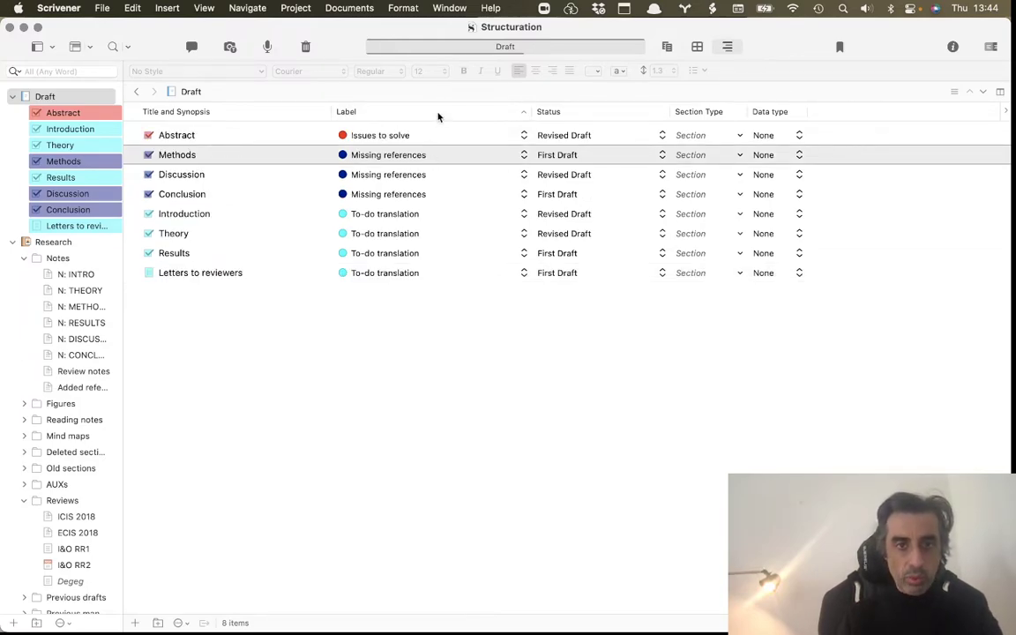
click(395, 105)
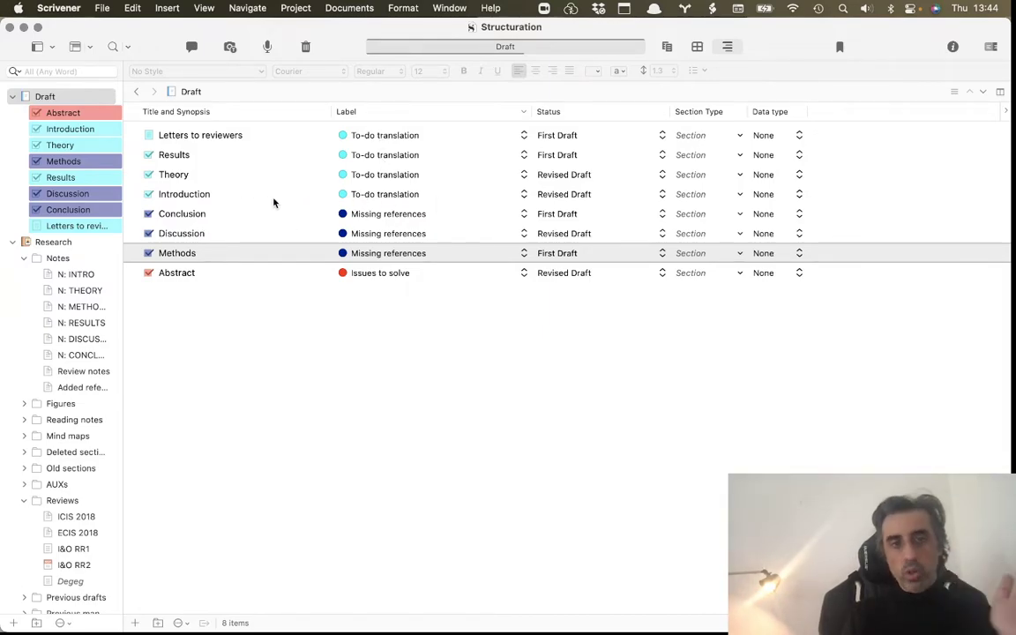
Step: Change the labels of the Introduction and Theory documents to Missing references
click(406, 202)
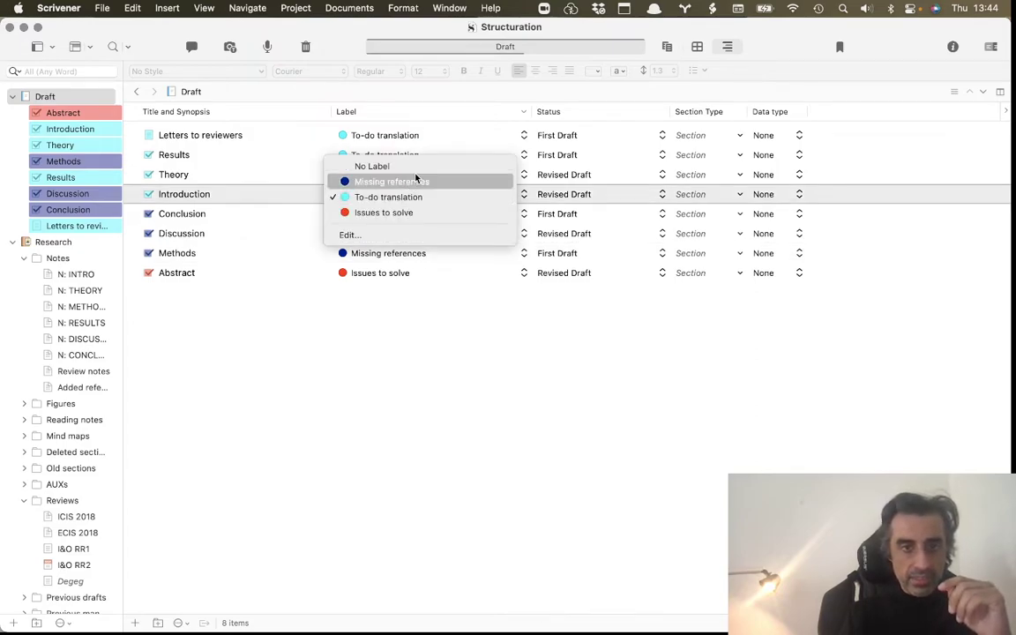
click(418, 178)
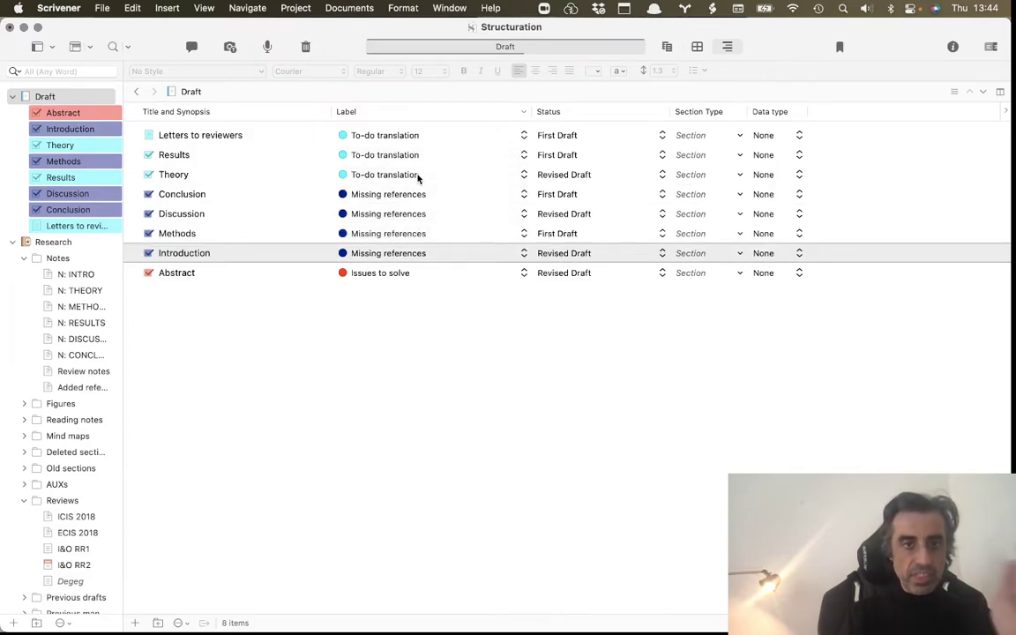
click(363, 176)
click(410, 163)
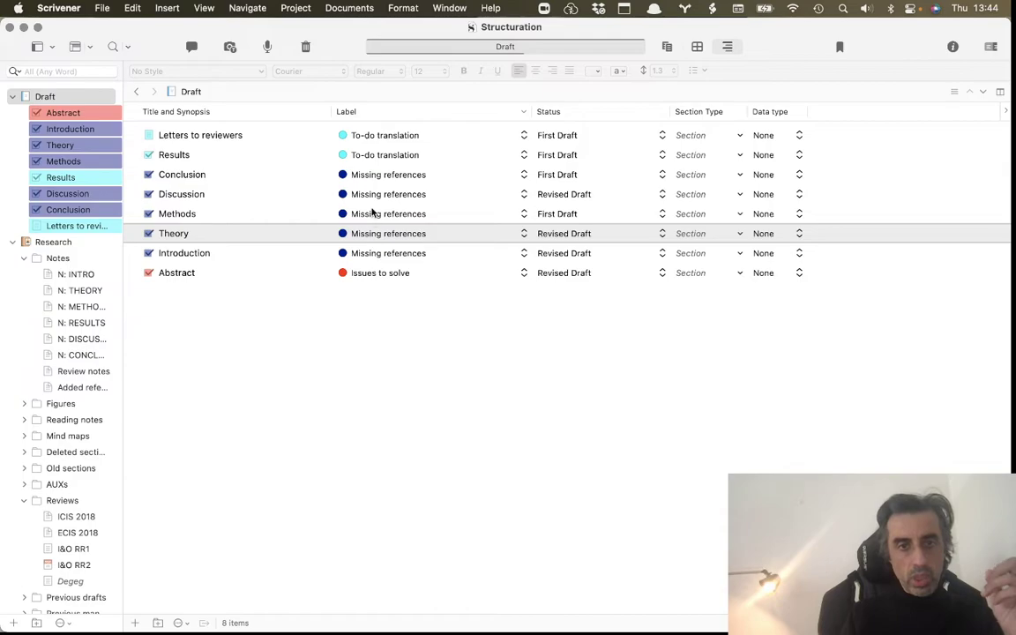
Step: Check the label choices for the Abstract without changing its label, and restore the outline's original document order
click(397, 274)
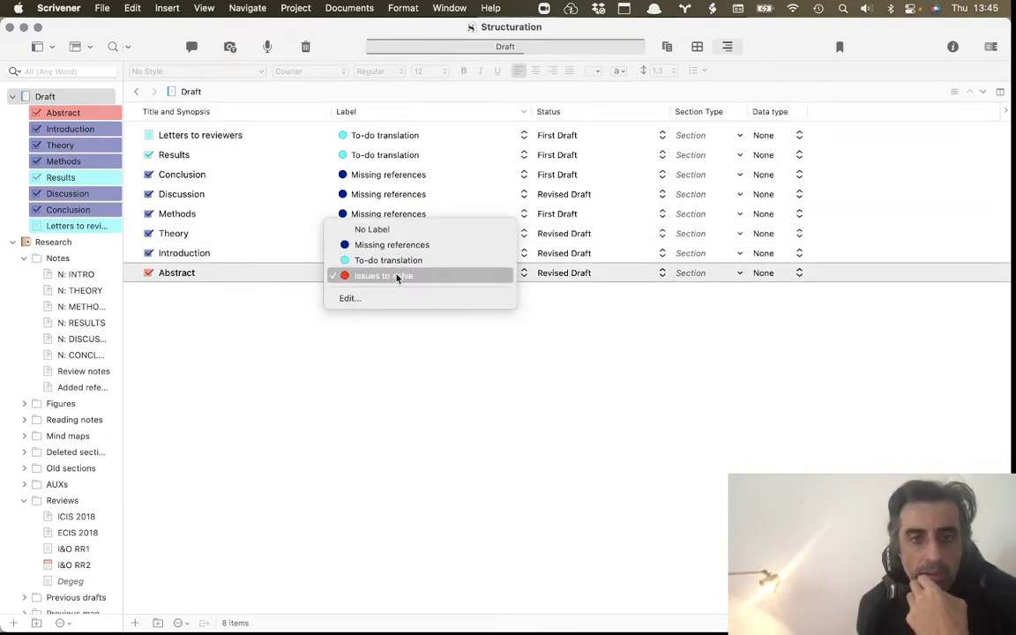
click(387, 361)
click(398, 113)
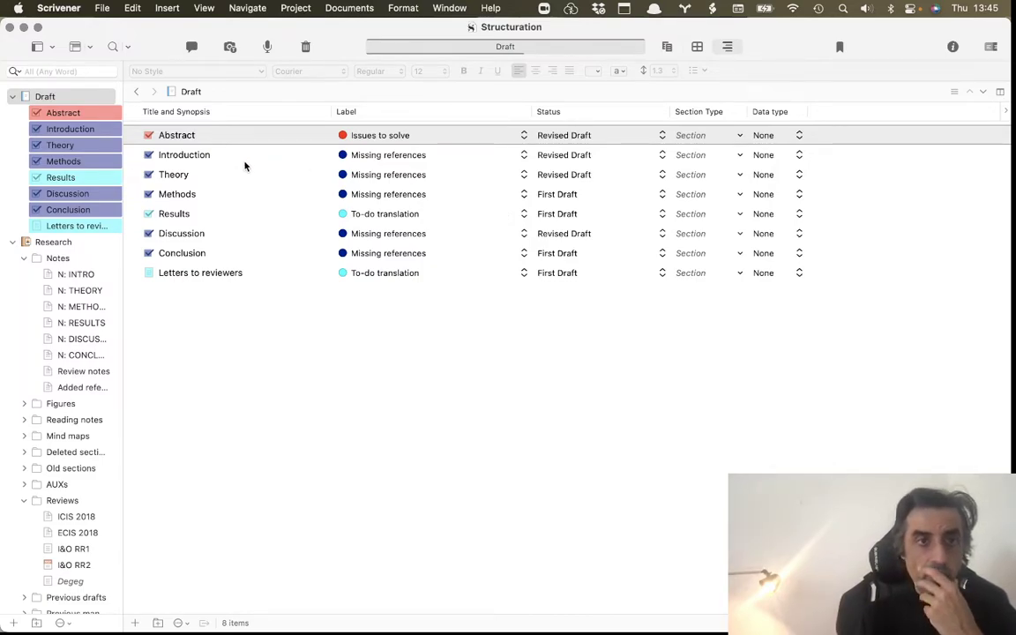
Step: Look for the setting that controls where label colours are shown, starting with the Abstract's label options
right_click(370, 139)
mouse_move(438, 344)
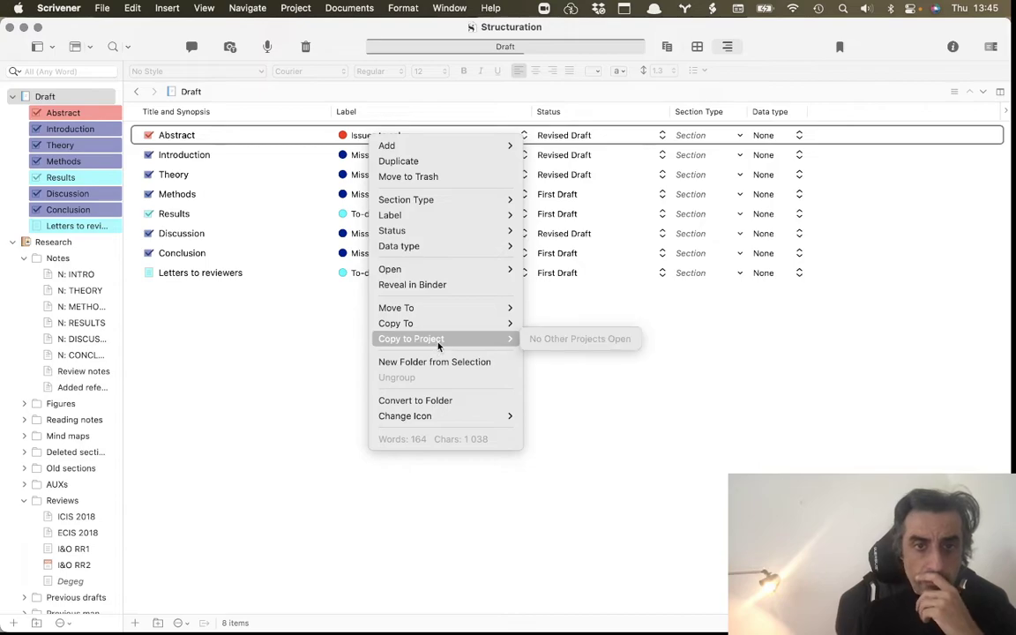
mouse_move(445, 220)
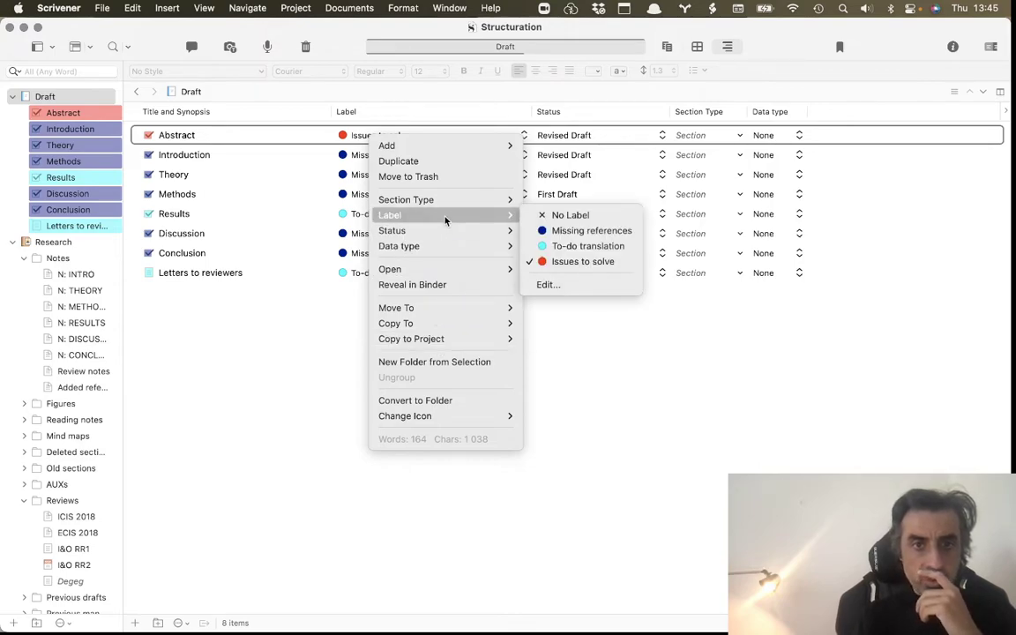
click(219, 11)
click(211, 9)
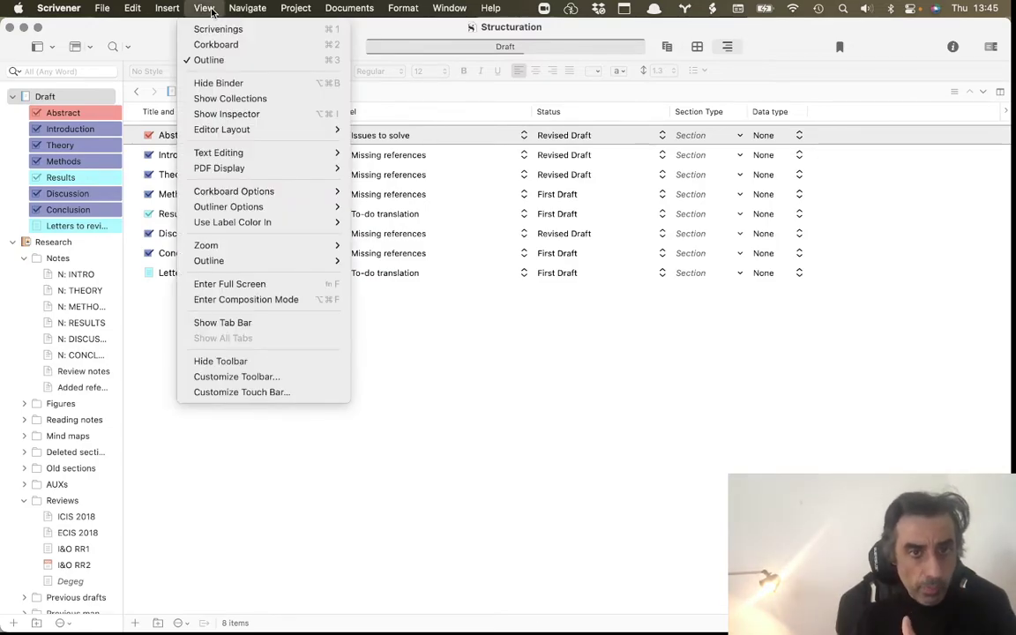
mouse_move(58, 8)
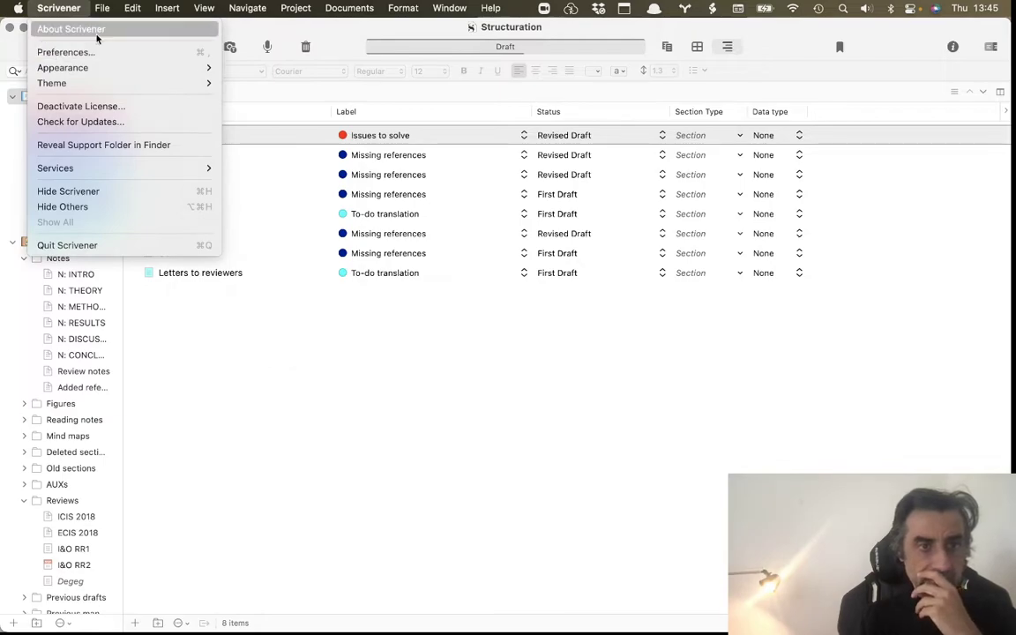
click(306, 518)
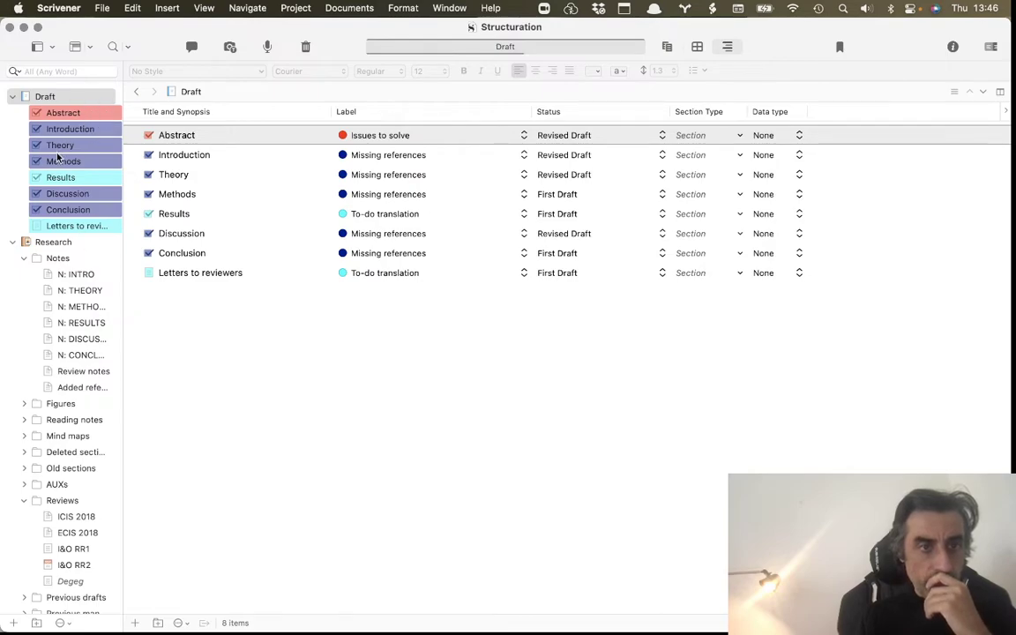
Step: Search the application's help for label-related commands with the term "labe"
click(204, 9)
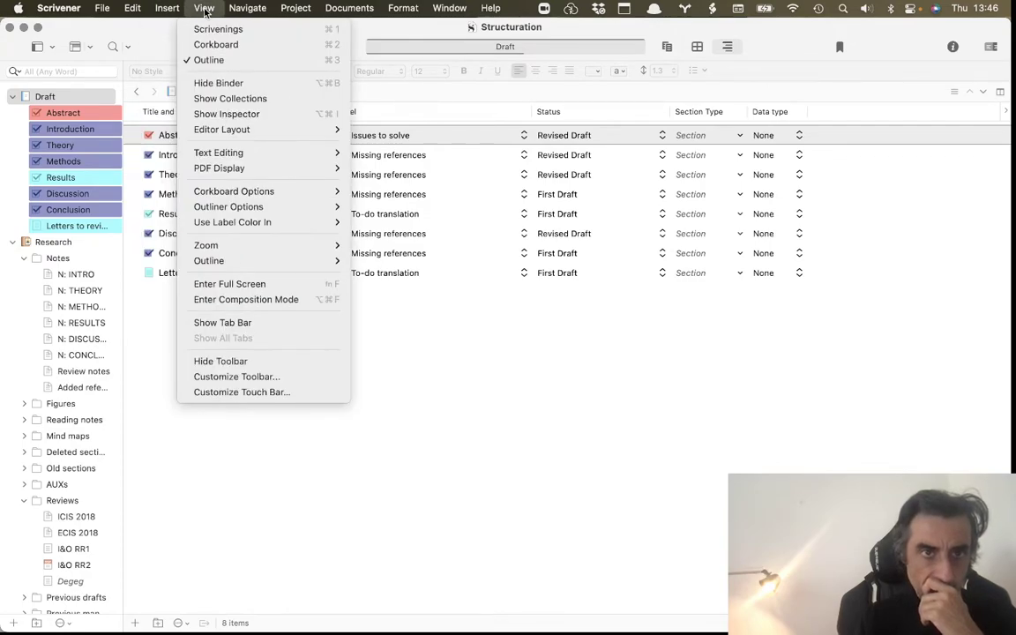
mouse_move(141, 7)
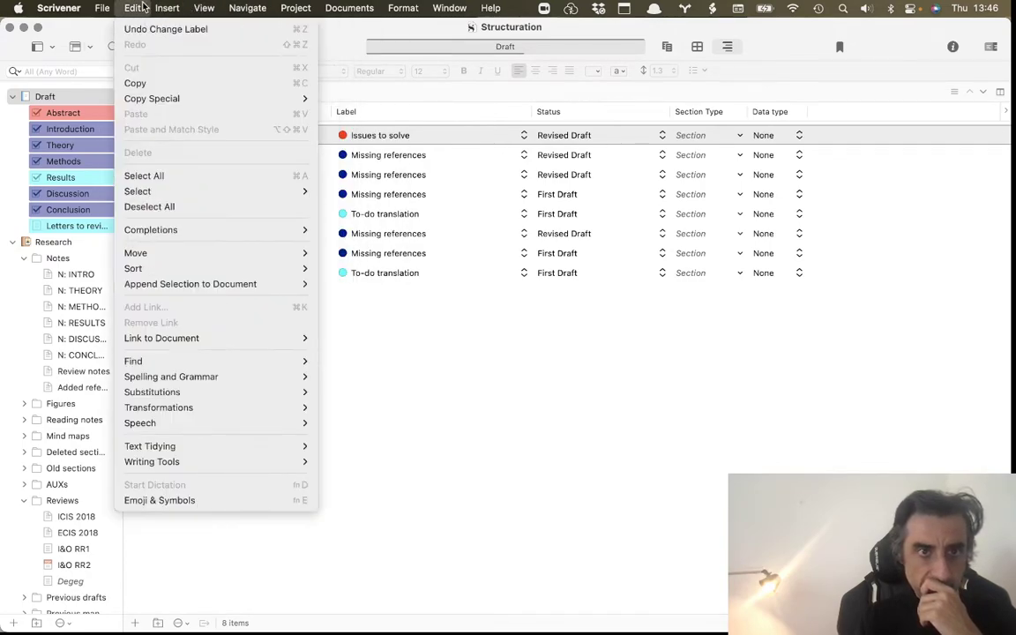
mouse_move(492, 6)
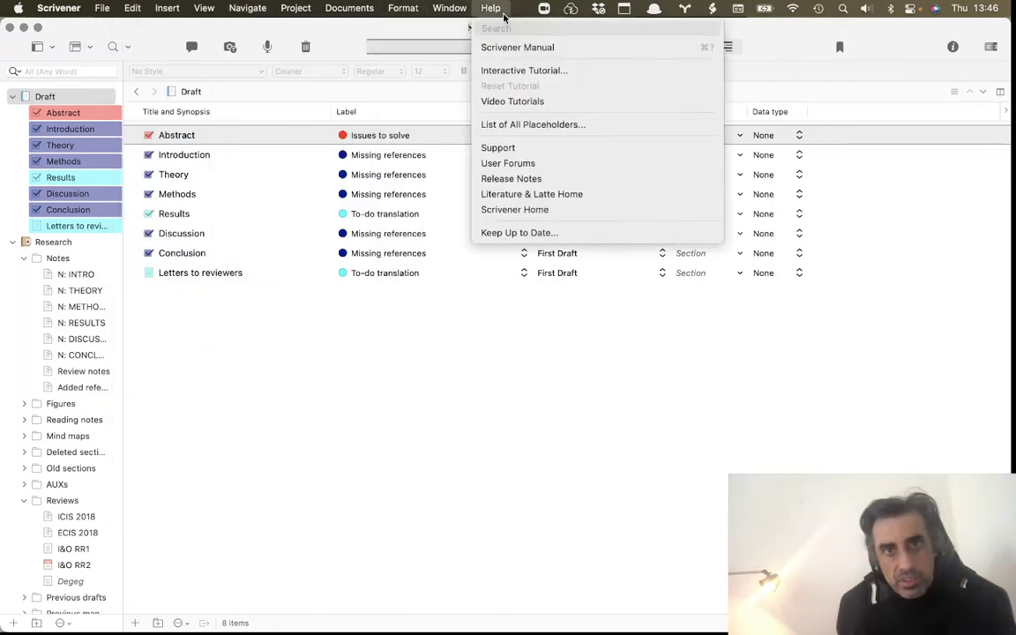
text(labels)
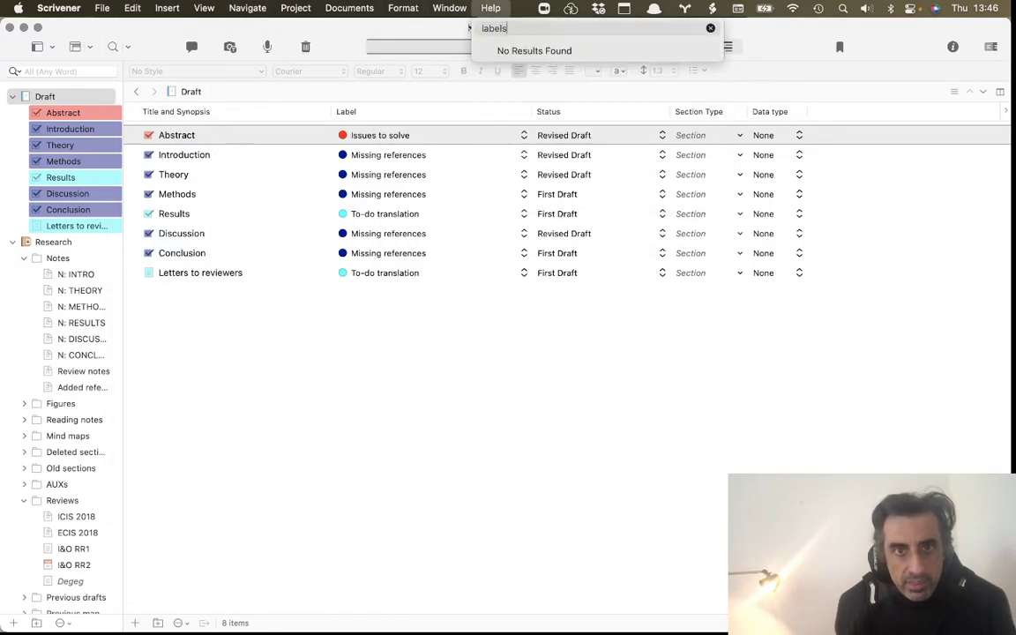
key(BackSpace)
key(BackSpace)
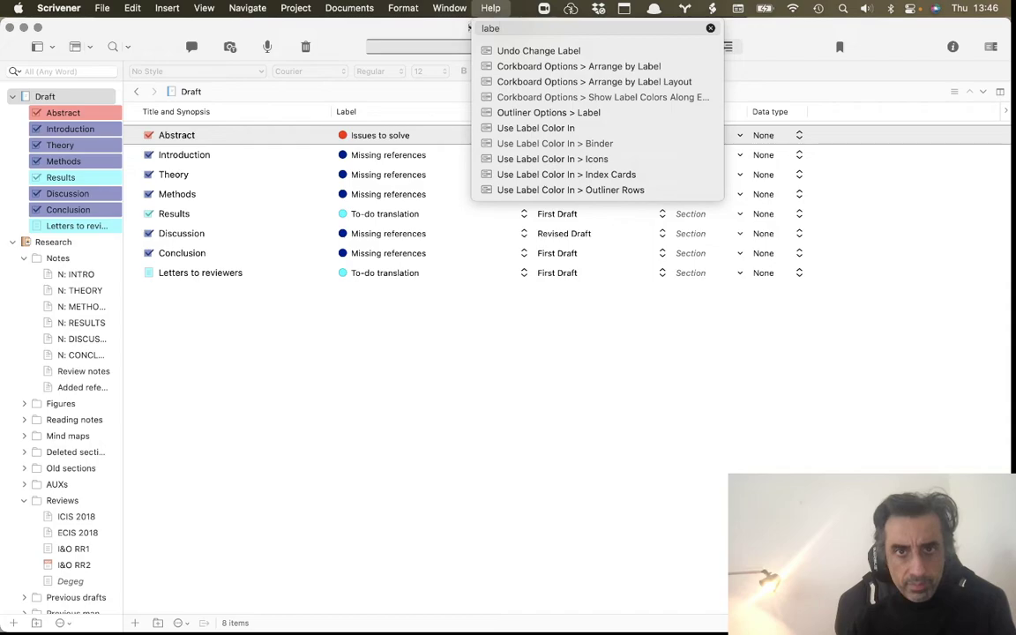
Step: Review the Use Label Color In options, such as Binder, Icons and Scrivenings Titles, without changing any
mouse_move(529, 130)
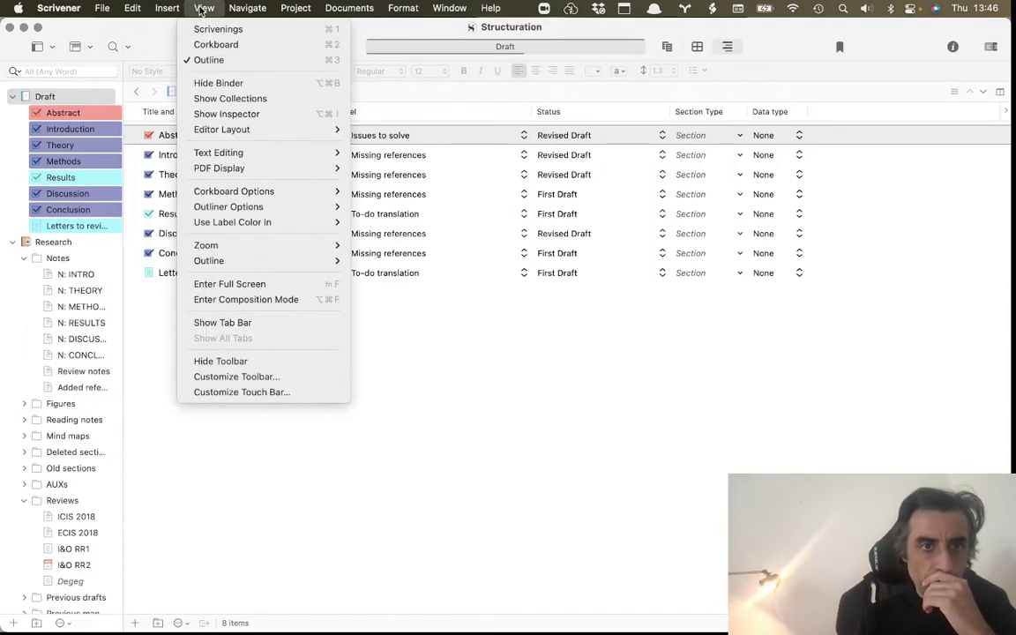
mouse_move(234, 224)
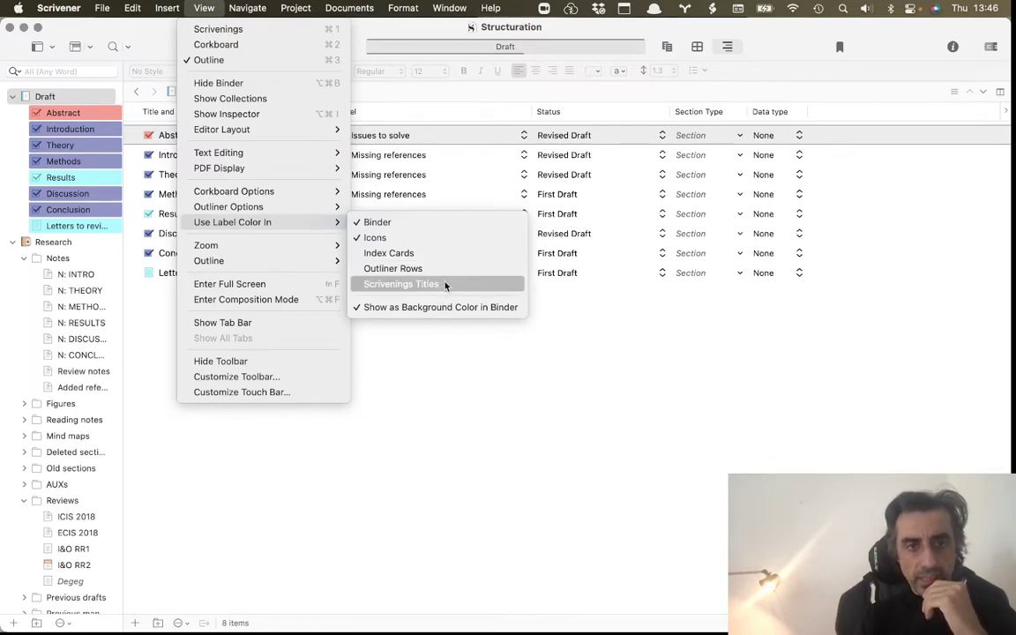
click(400, 367)
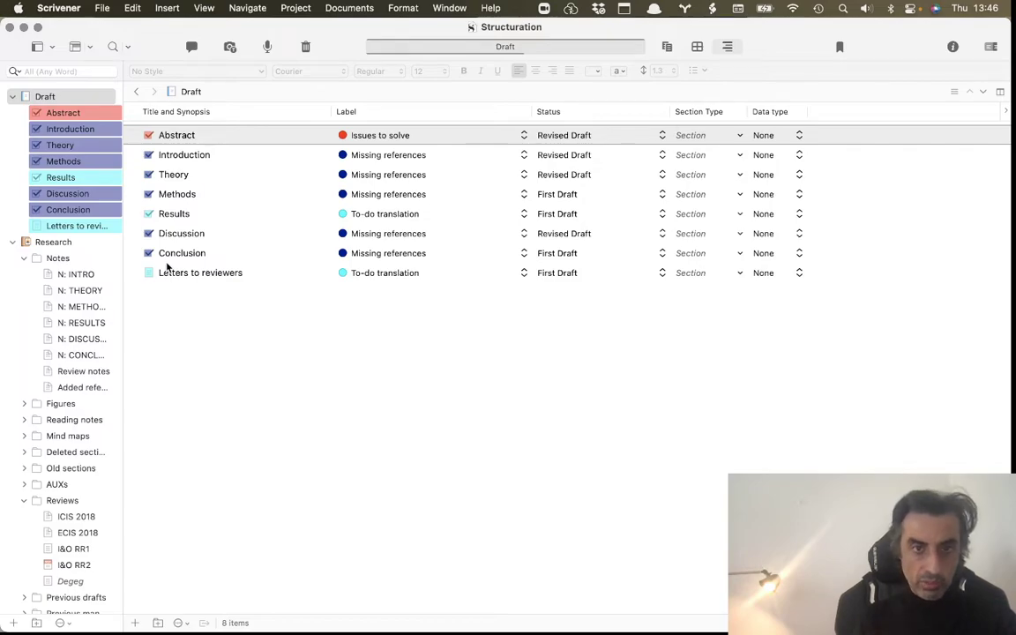
Step: Add a label named "All done" to the project's label list and set its colour to Spring green
click(296, 8)
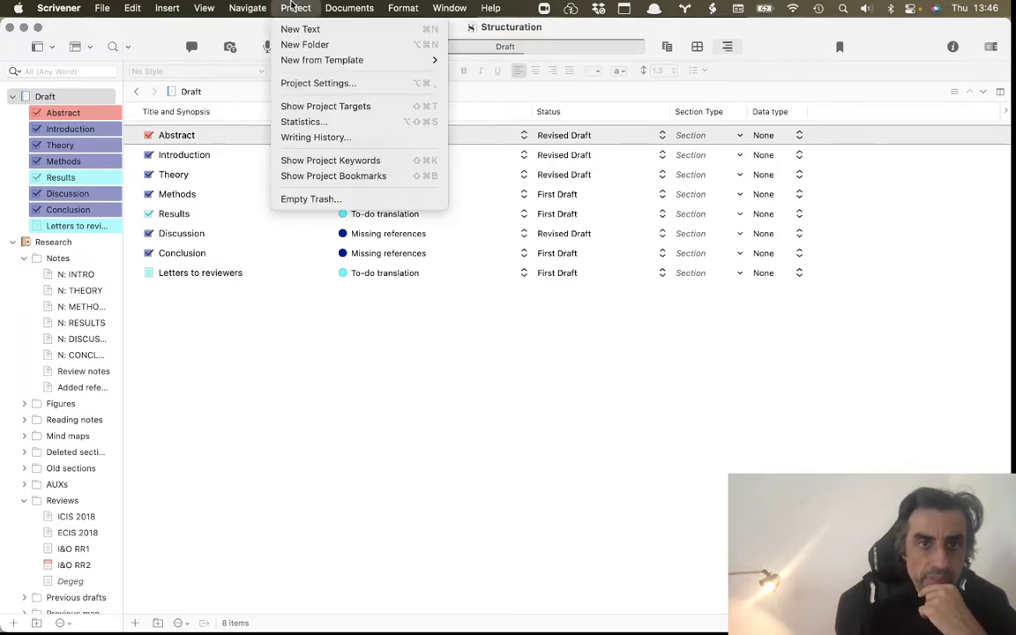
click(348, 83)
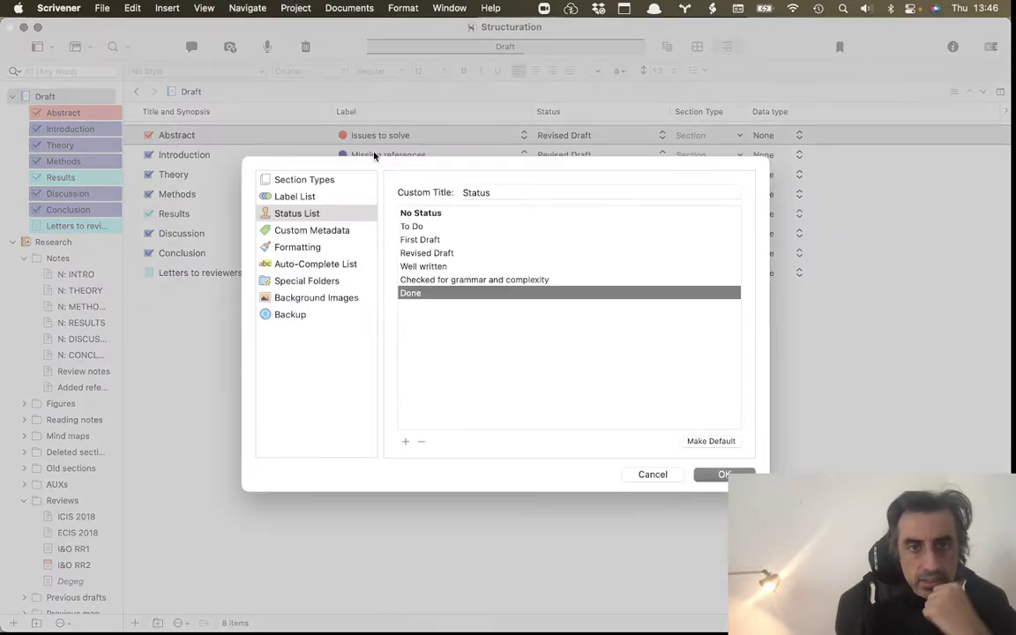
click(313, 199)
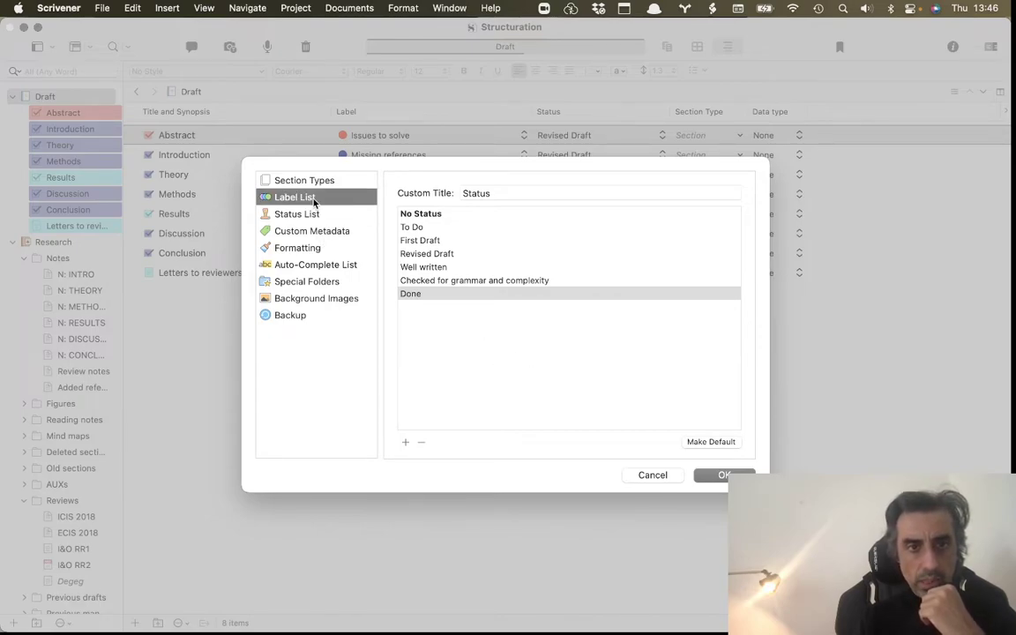
click(406, 442)
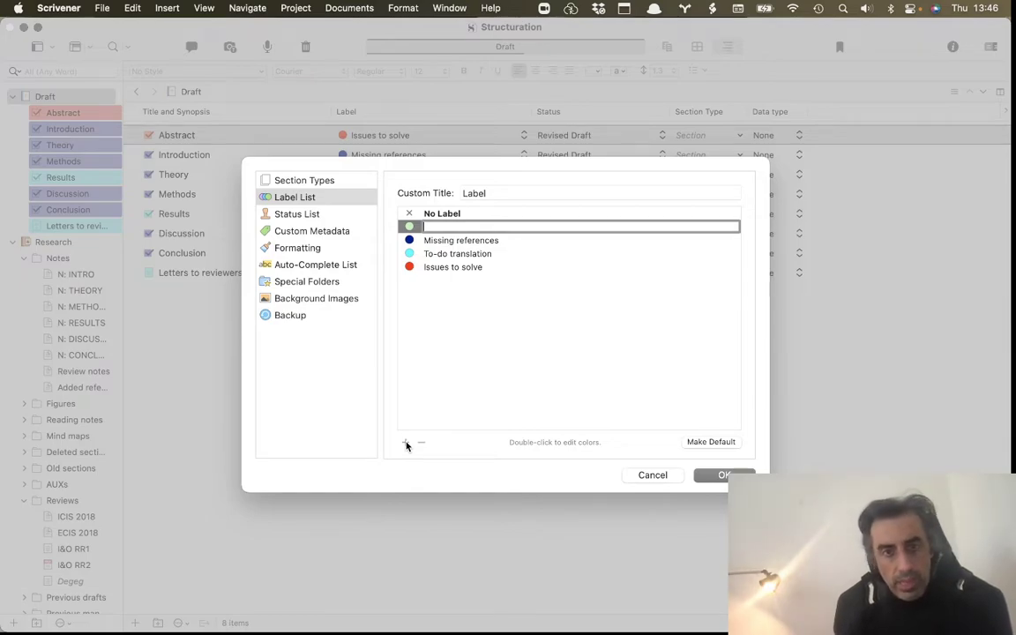
text(Do)
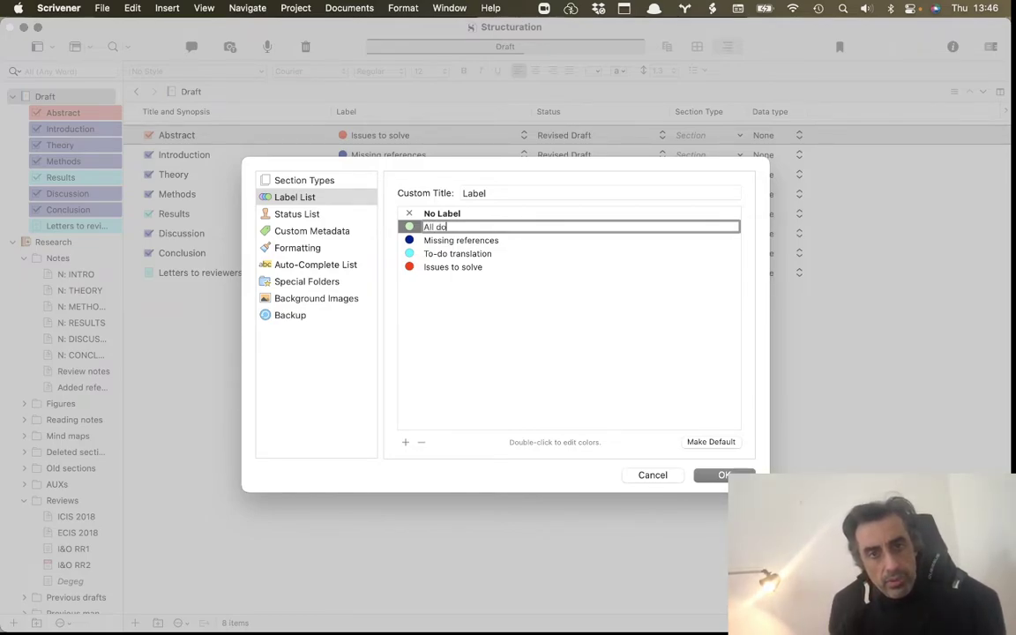
double_click(410, 228)
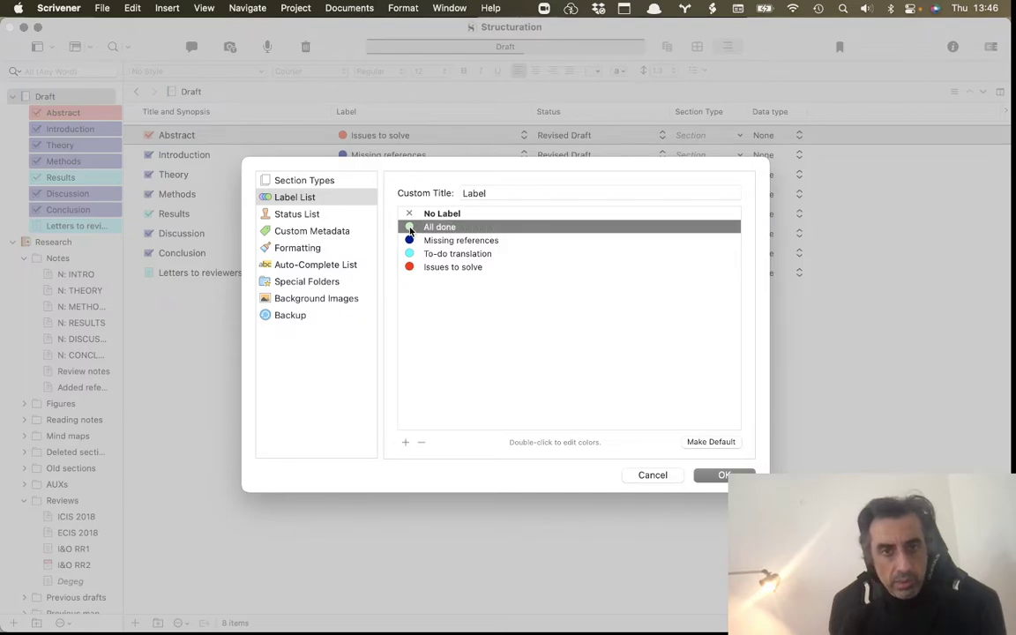
click(60, 521)
click(501, 381)
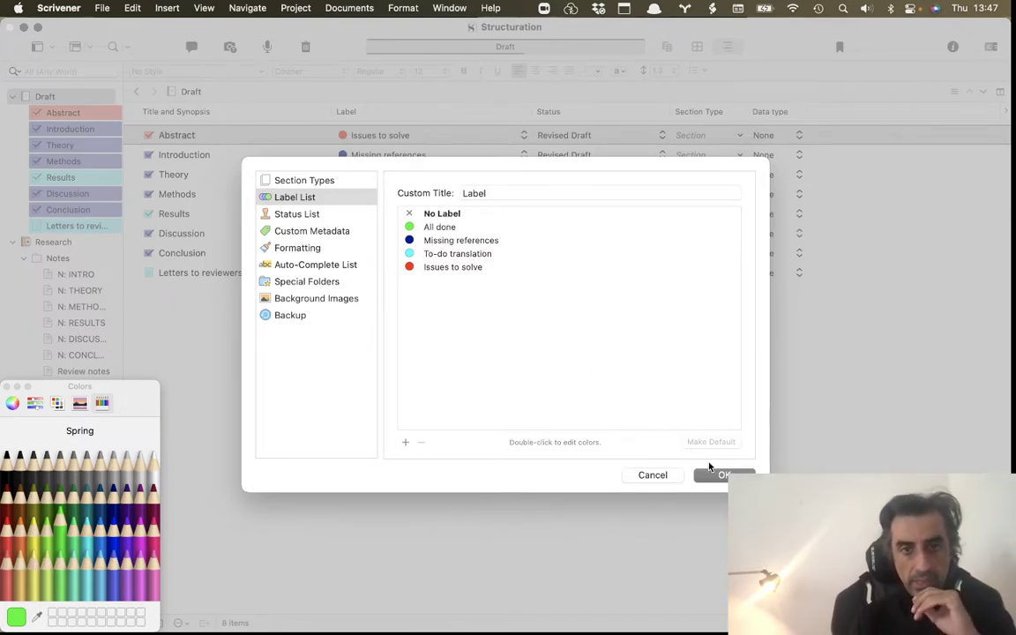
Step: Add a status named "Ready to submit" after Done in the project's status list and save the project settings
click(333, 217)
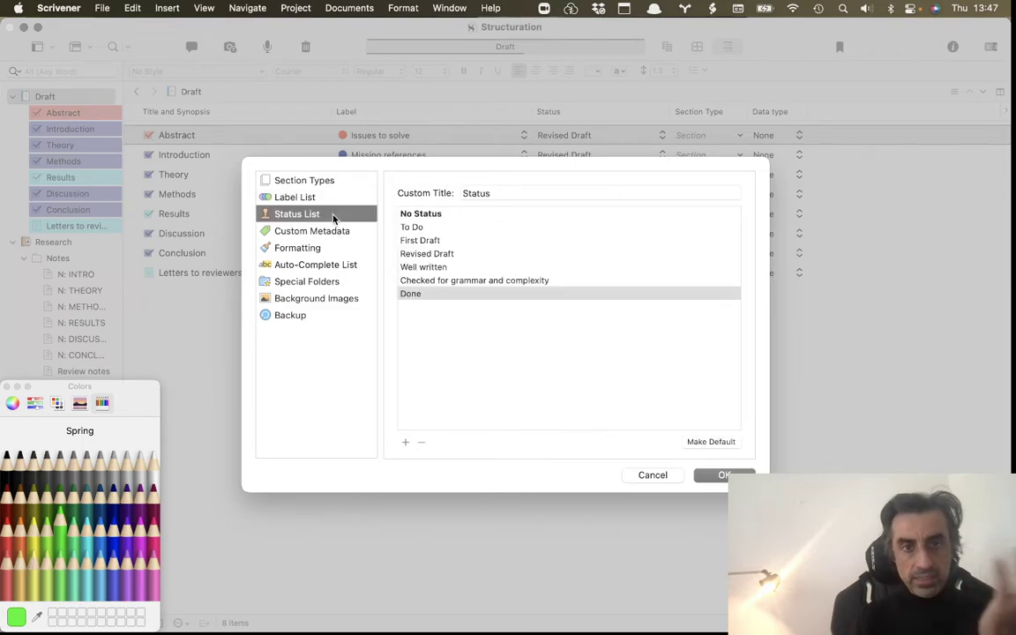
click(405, 442)
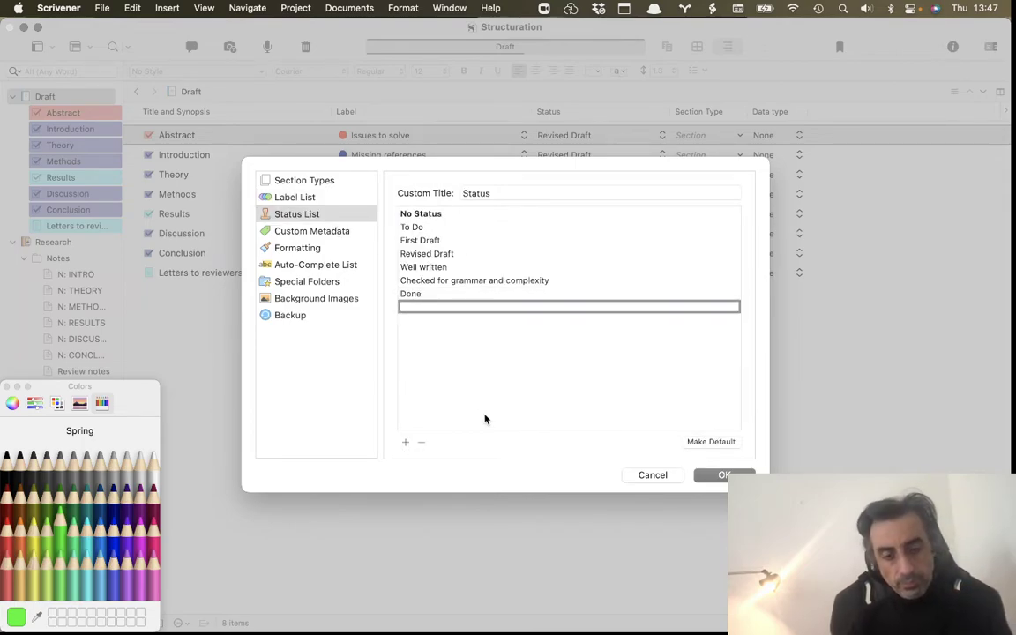
text(Ready to submit)
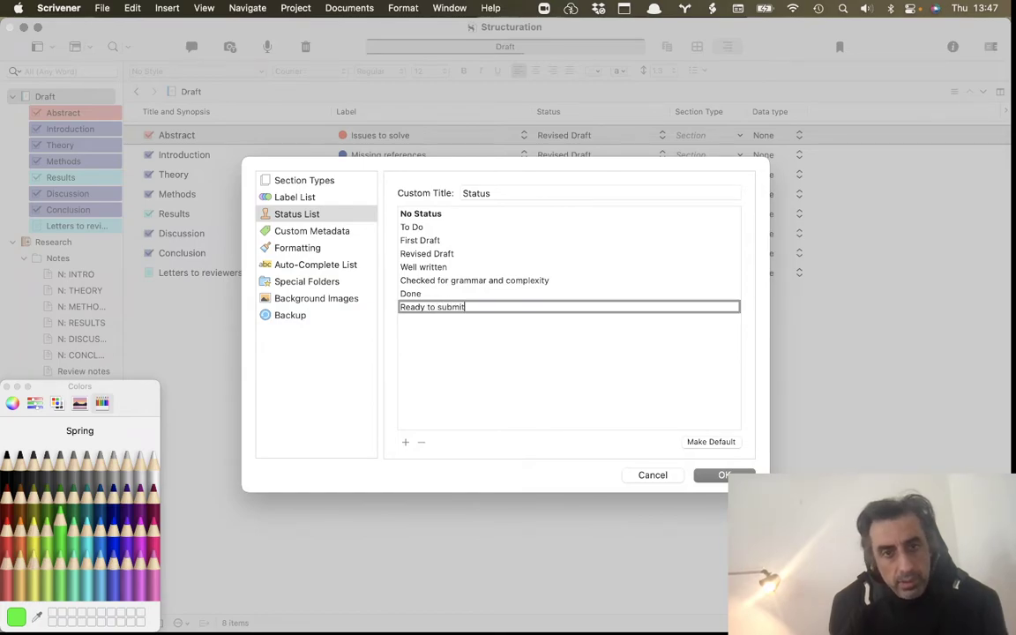
key(Return)
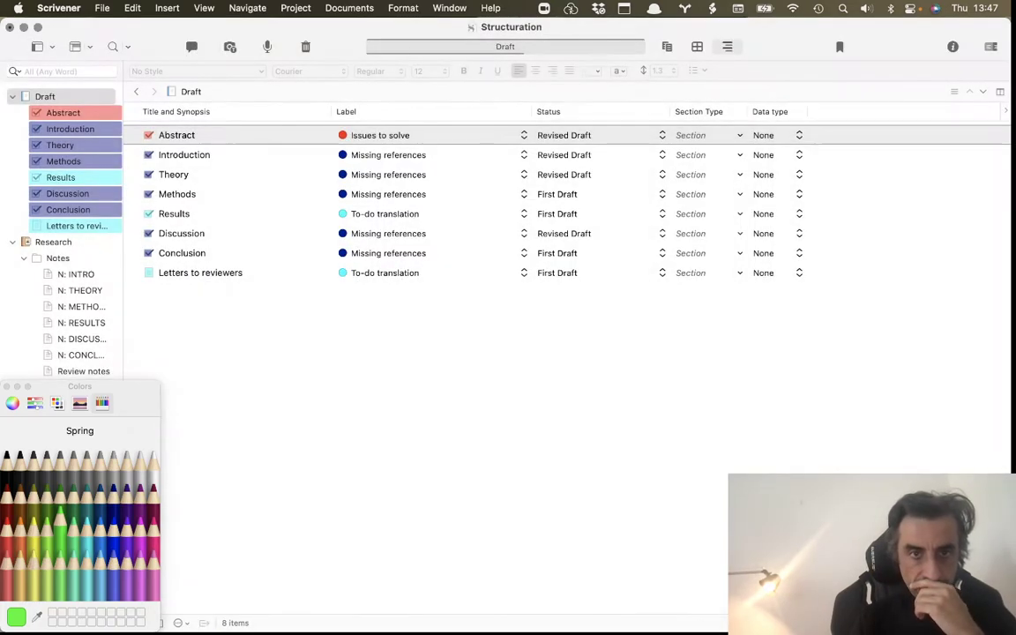
Step: Check the status choices for the Abstract and the label choices for Theory, with the outline sorted by label
click(537, 135)
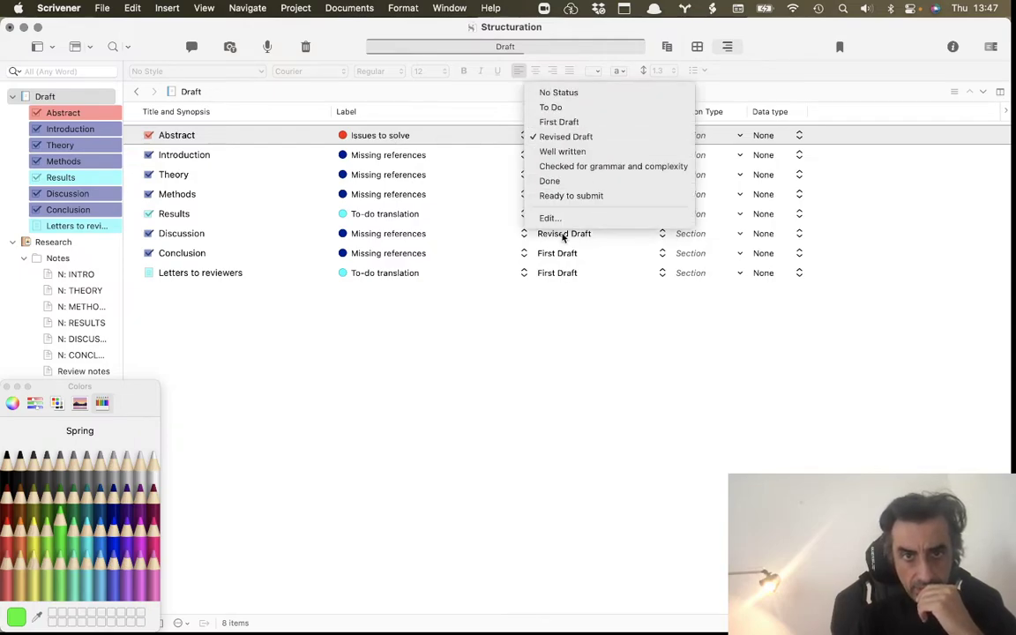
click(456, 192)
click(416, 111)
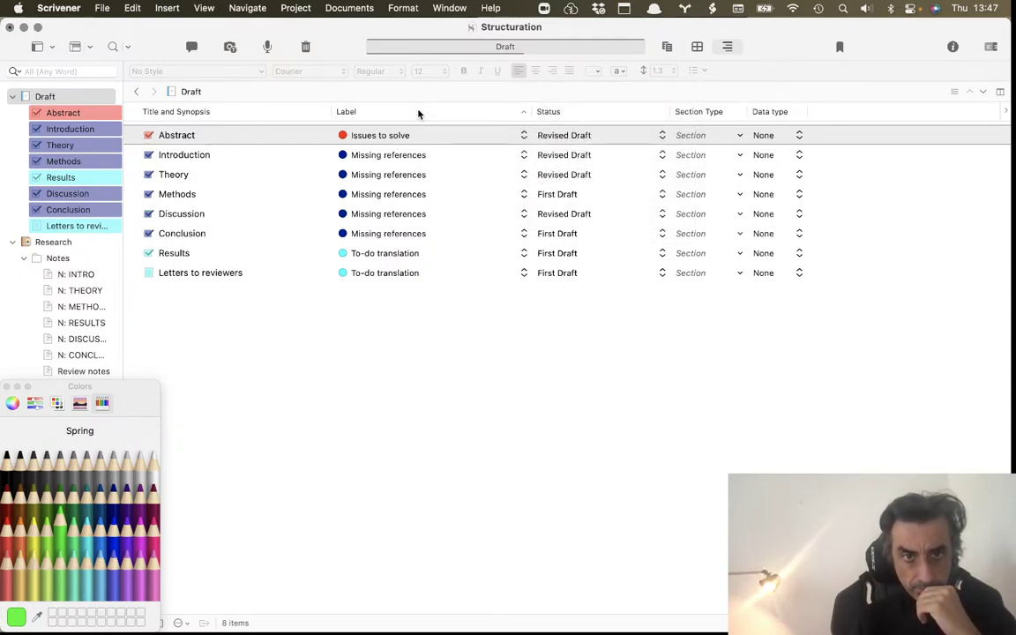
click(414, 173)
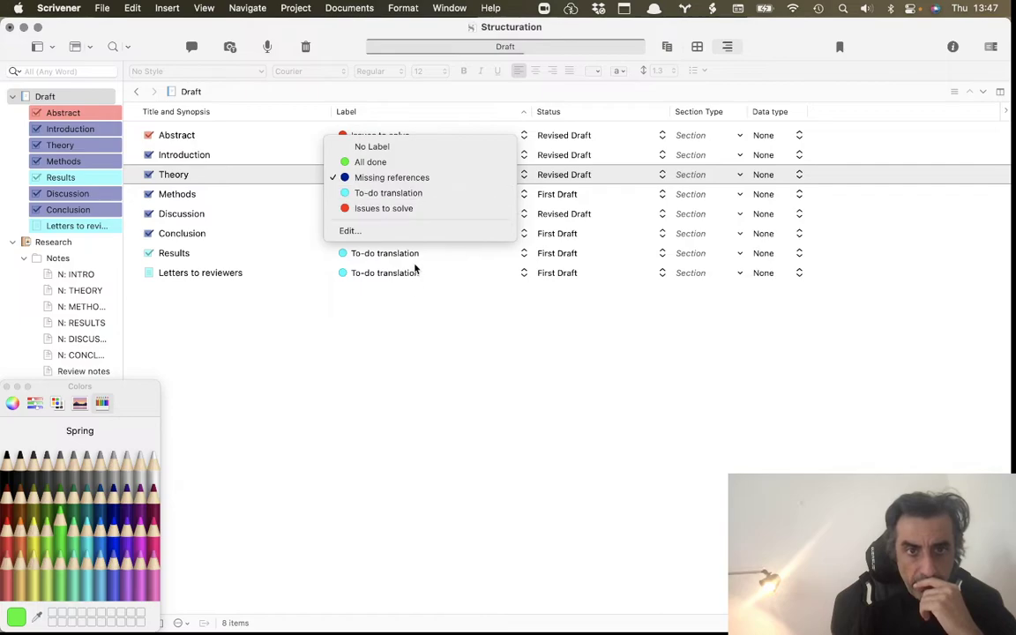
click(494, 421)
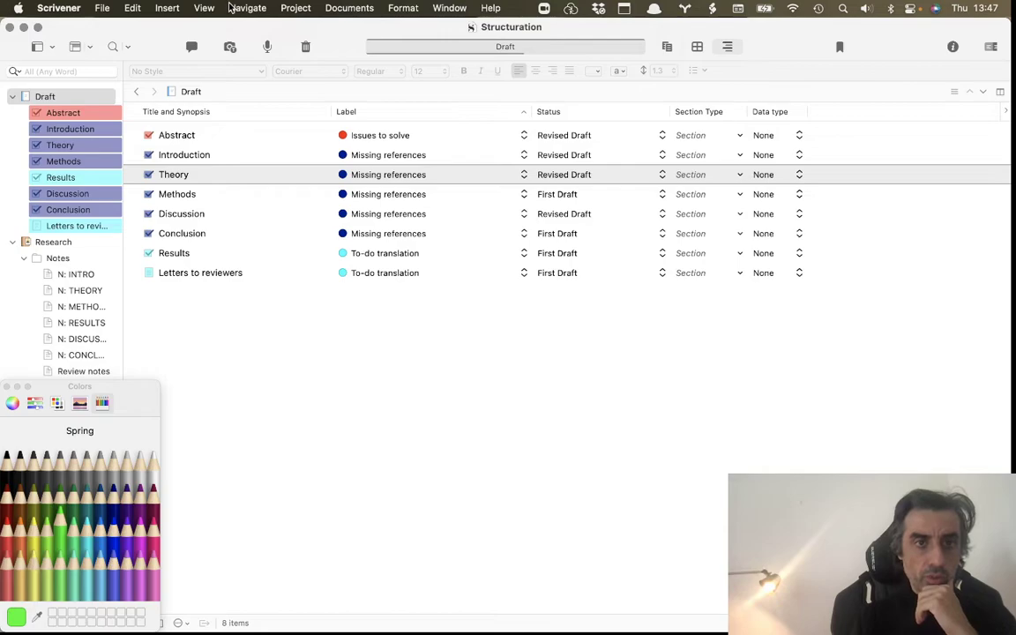
Step: View the Draft's sections as cards on the corkboard, then return to the outline view
click(196, 8)
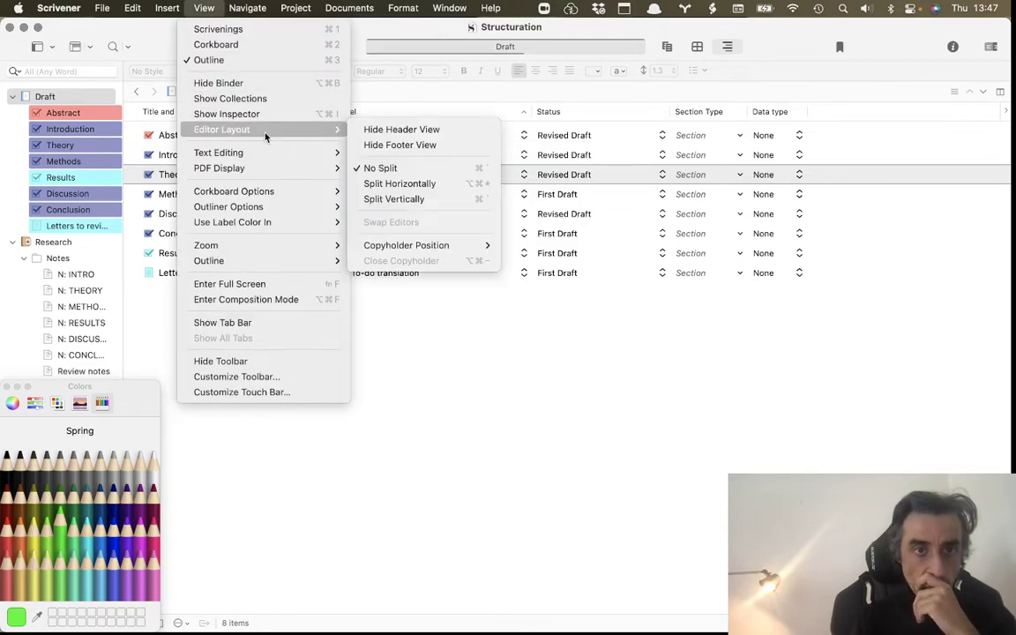
click(273, 43)
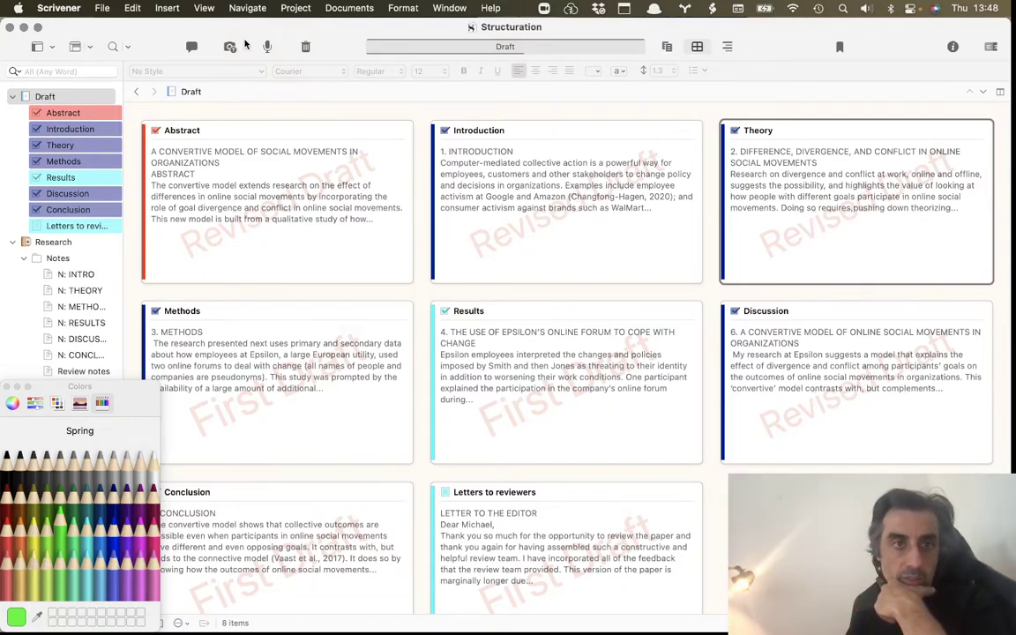
click(203, 8)
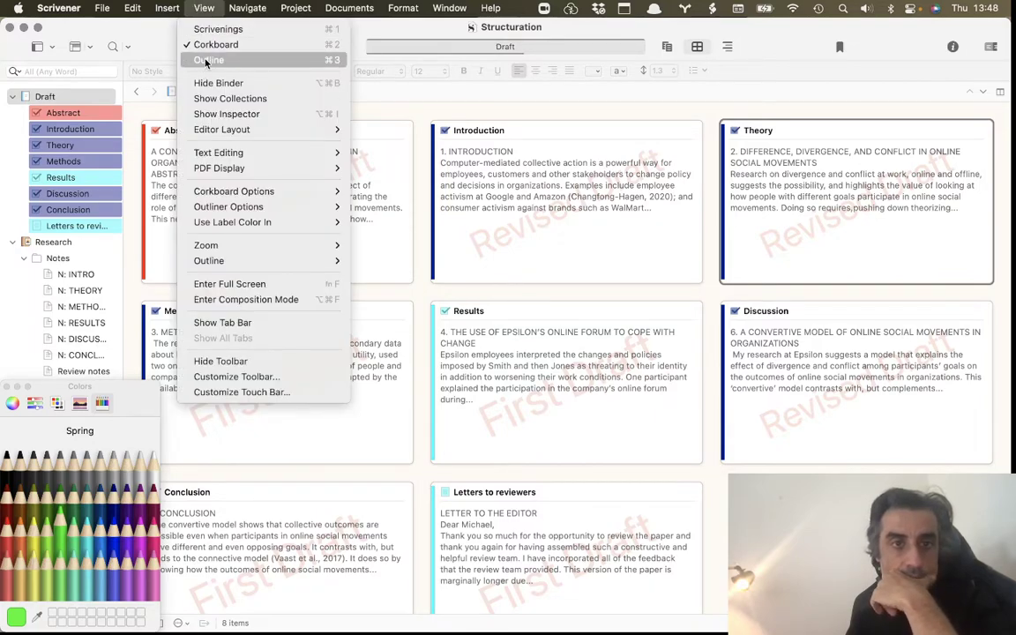
click(212, 60)
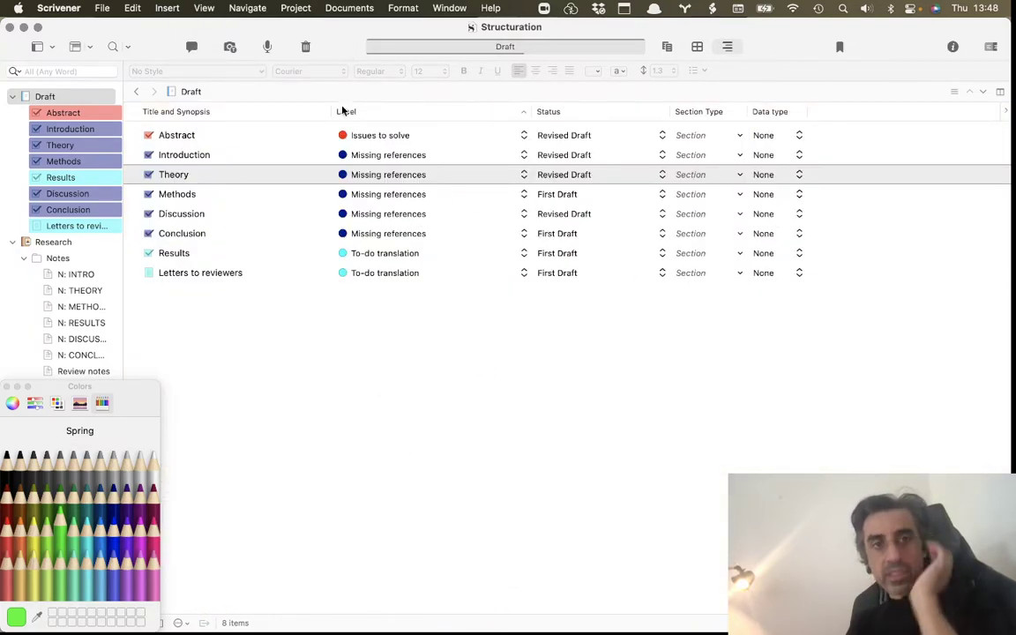
Step: Review the project's label, status and custom metadata settings and the outline's column choices without changing any
click(295, 8)
click(352, 83)
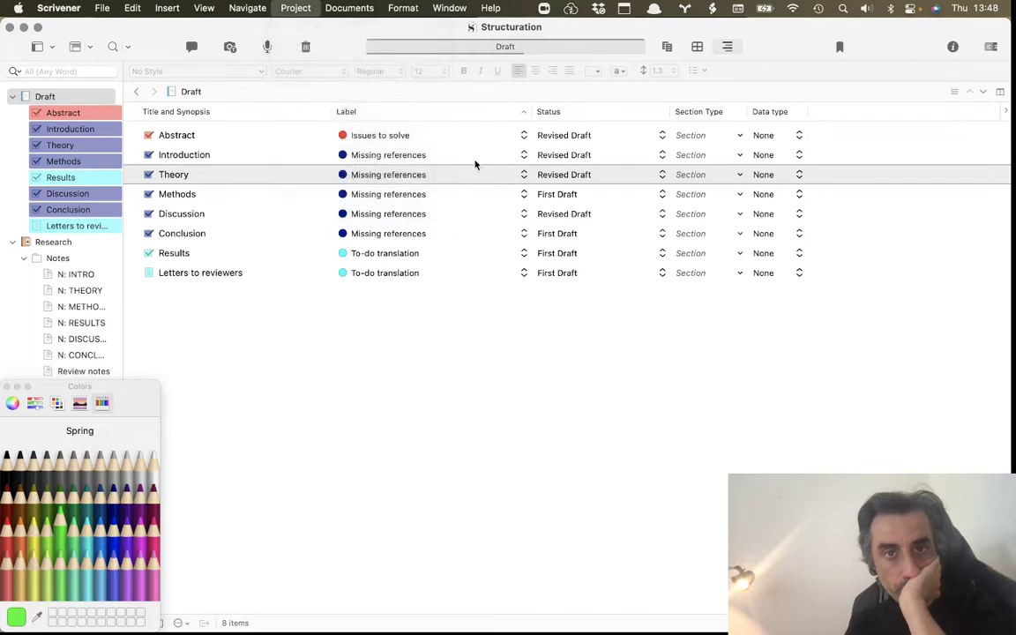
click(294, 197)
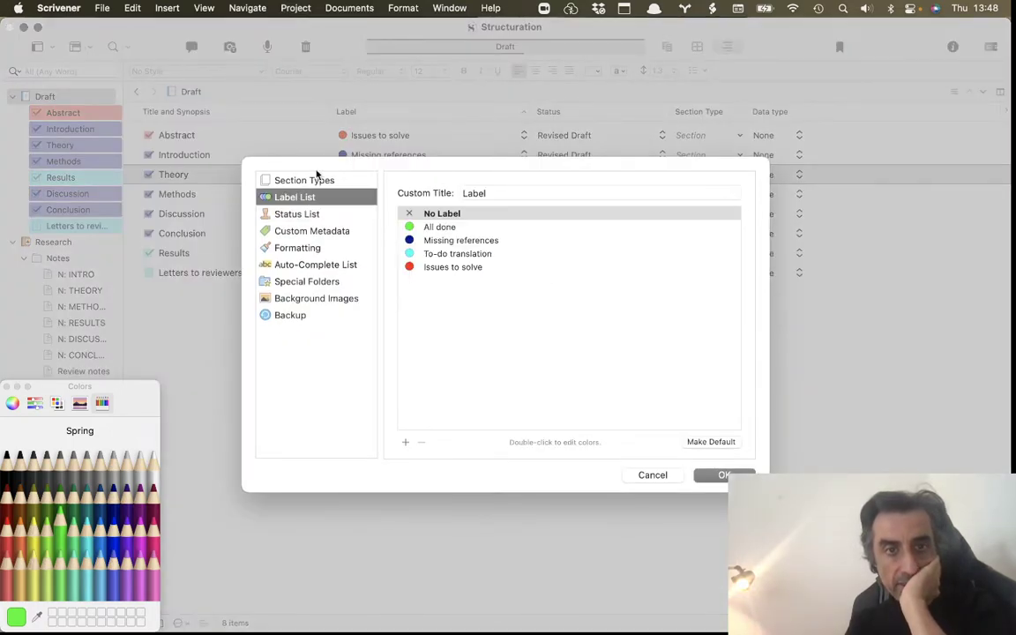
click(323, 212)
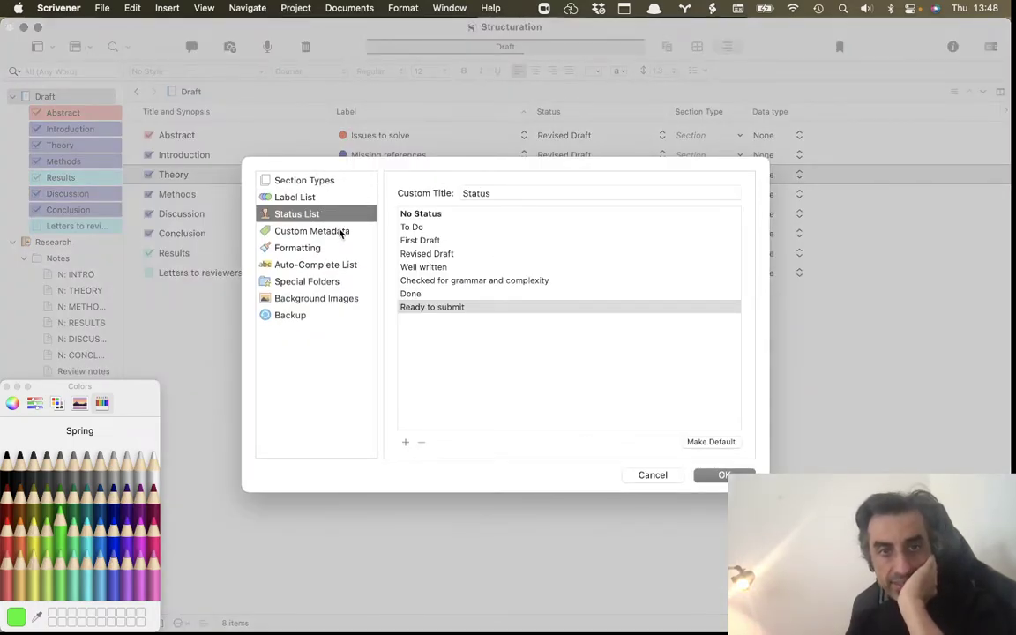
click(339, 232)
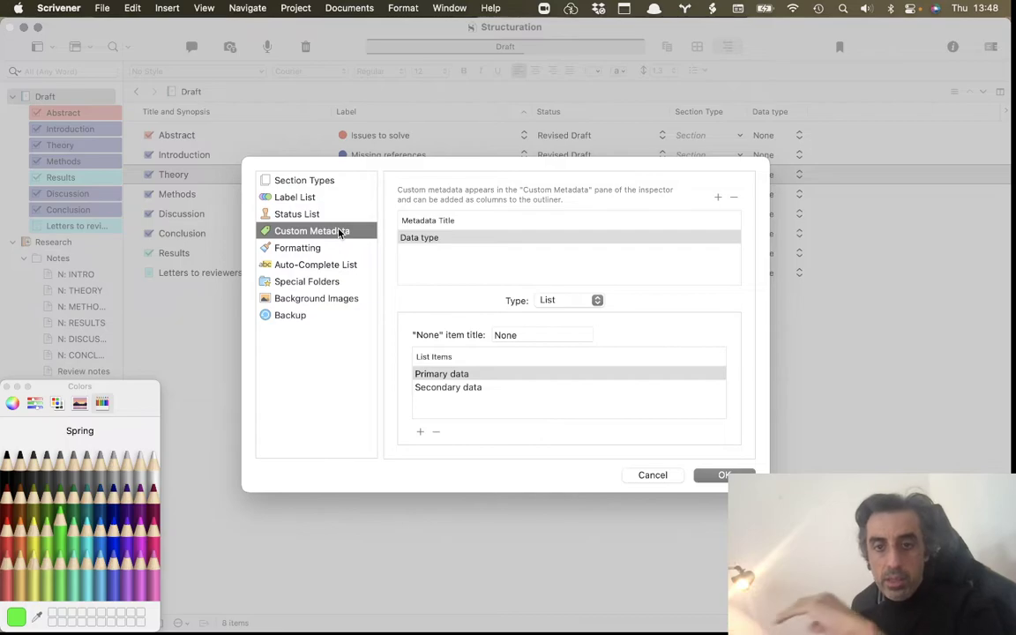
click(640, 476)
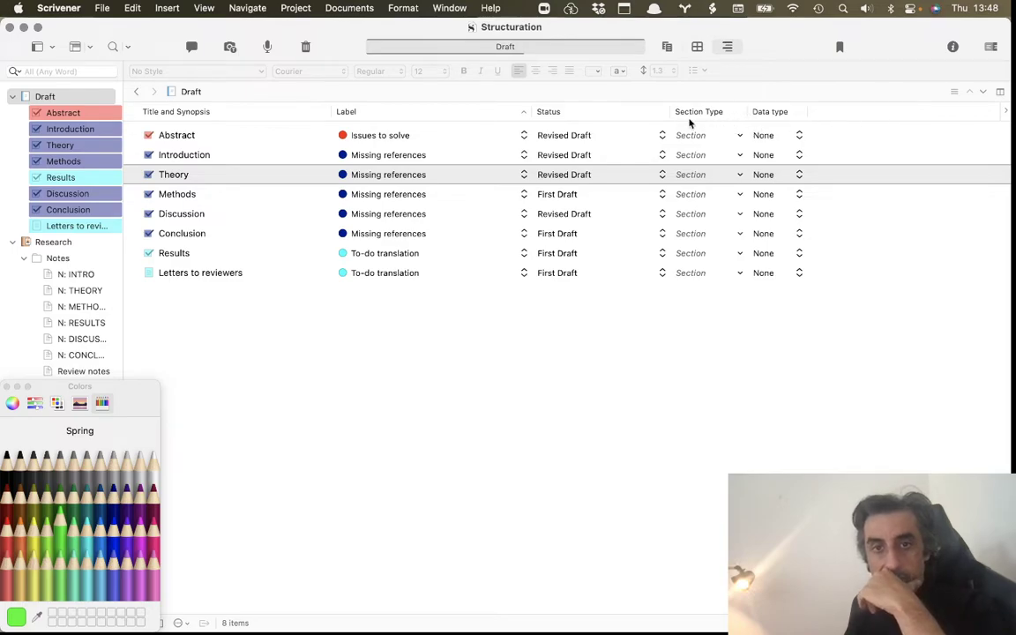
right_click(853, 114)
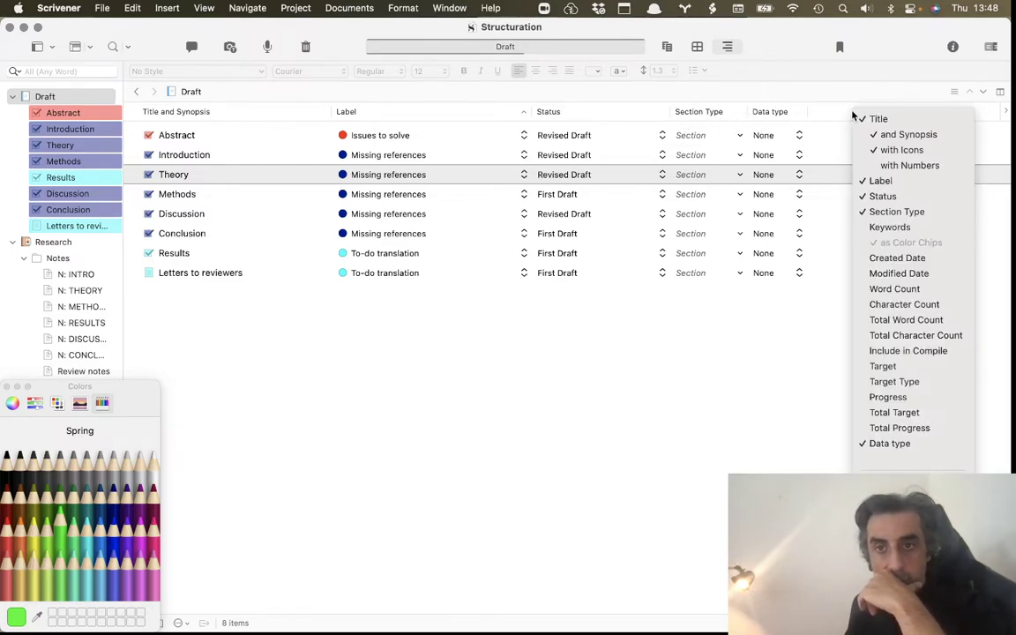
click(777, 385)
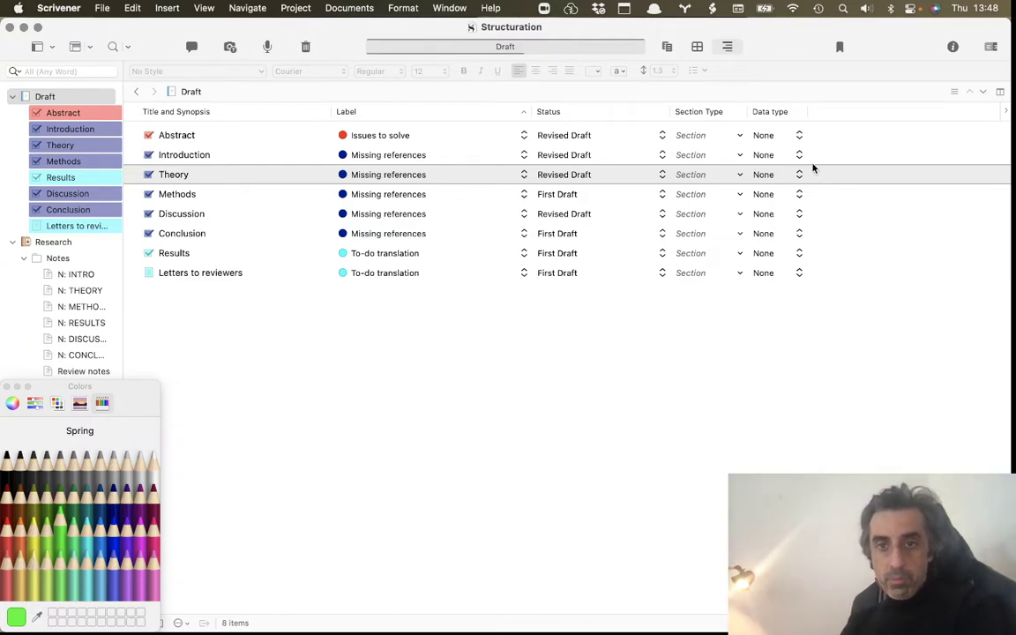
Step: Set the data type to Primary data for Abstract and Theory, and to Secondary data for Introduction and Methods
click(784, 137)
click(785, 159)
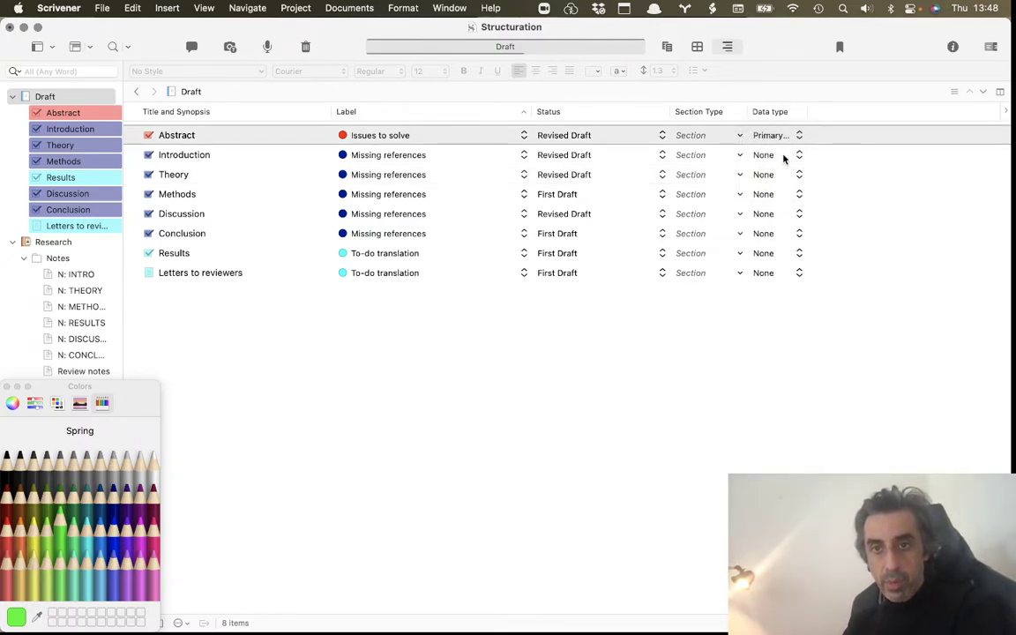
click(782, 156)
click(788, 185)
click(778, 174)
click(787, 191)
click(784, 195)
click(786, 226)
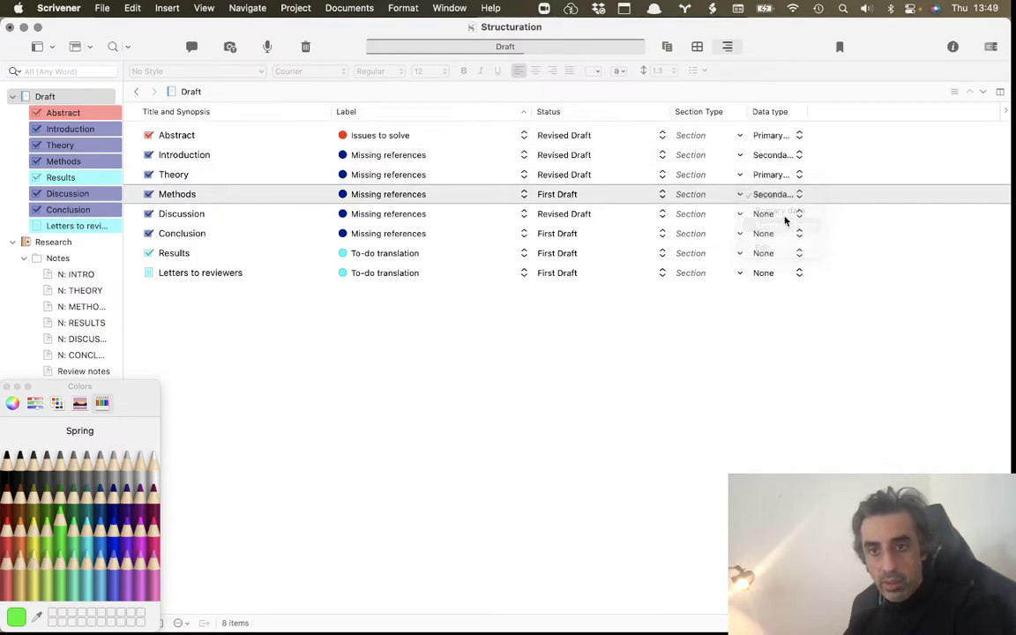
Step: Set the data type of the Discussion and Conclusion sections to Secondary data
click(784, 212)
click(783, 213)
click(795, 245)
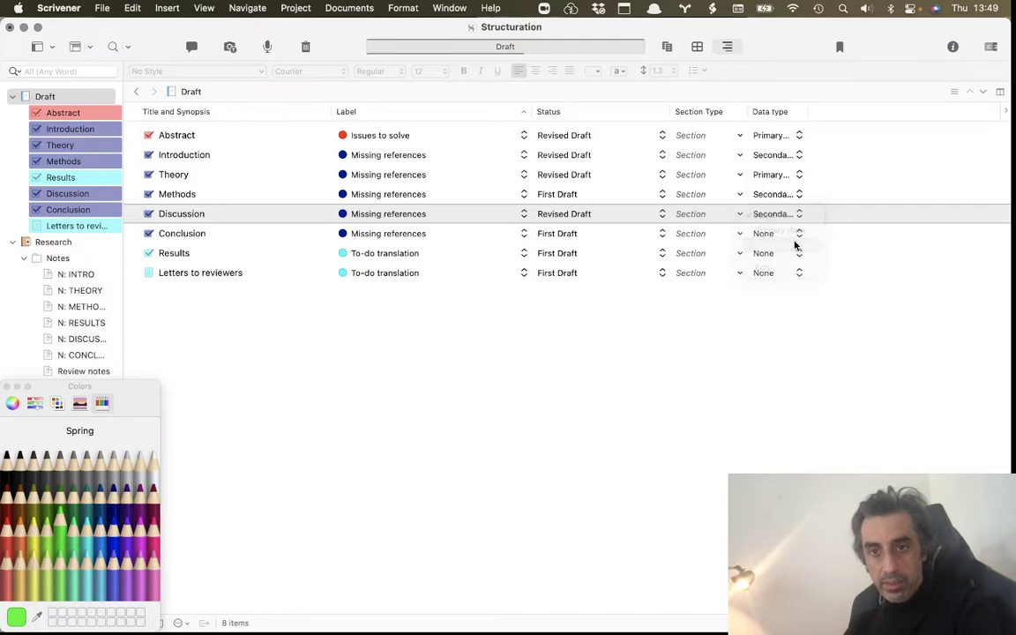
click(785, 233)
click(783, 234)
click(803, 265)
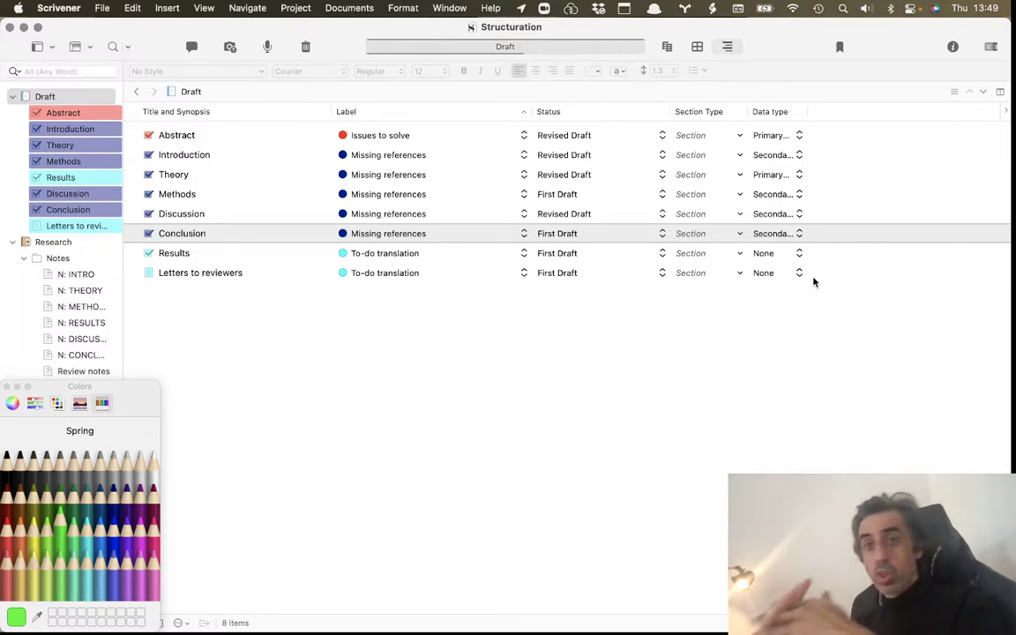
Step: Set Letters to reviewers to Primary data and Results to Secondary data, and sort the outline by data type in descending order
click(794, 112)
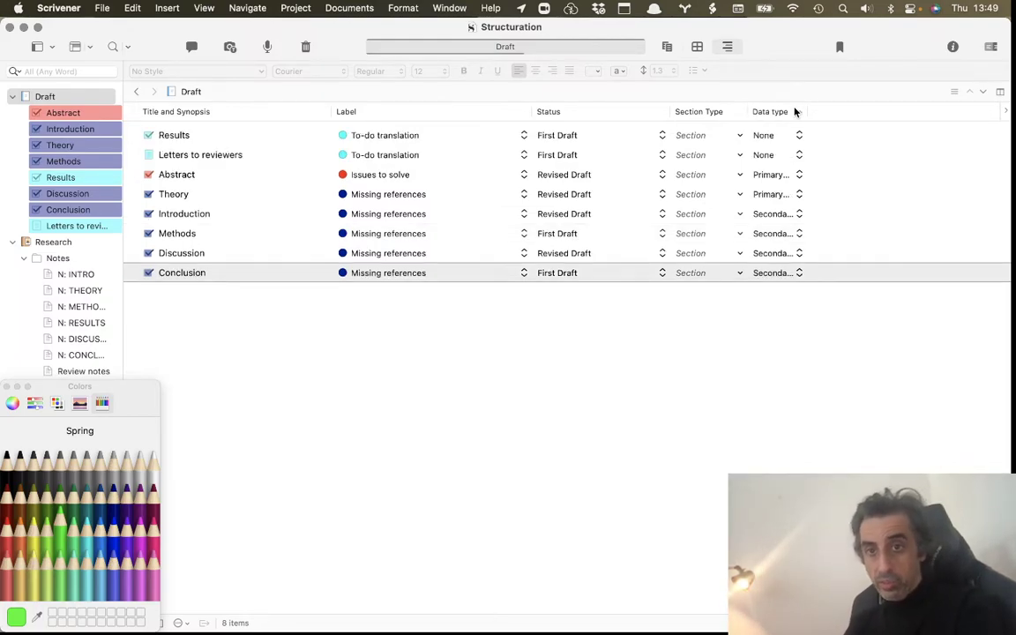
click(773, 159)
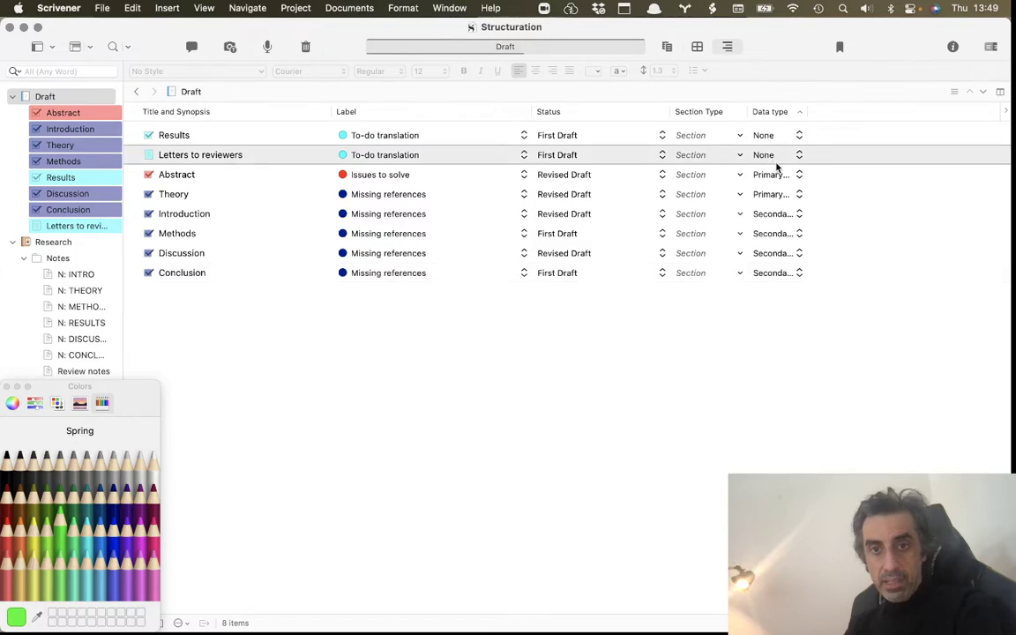
click(790, 156)
click(790, 171)
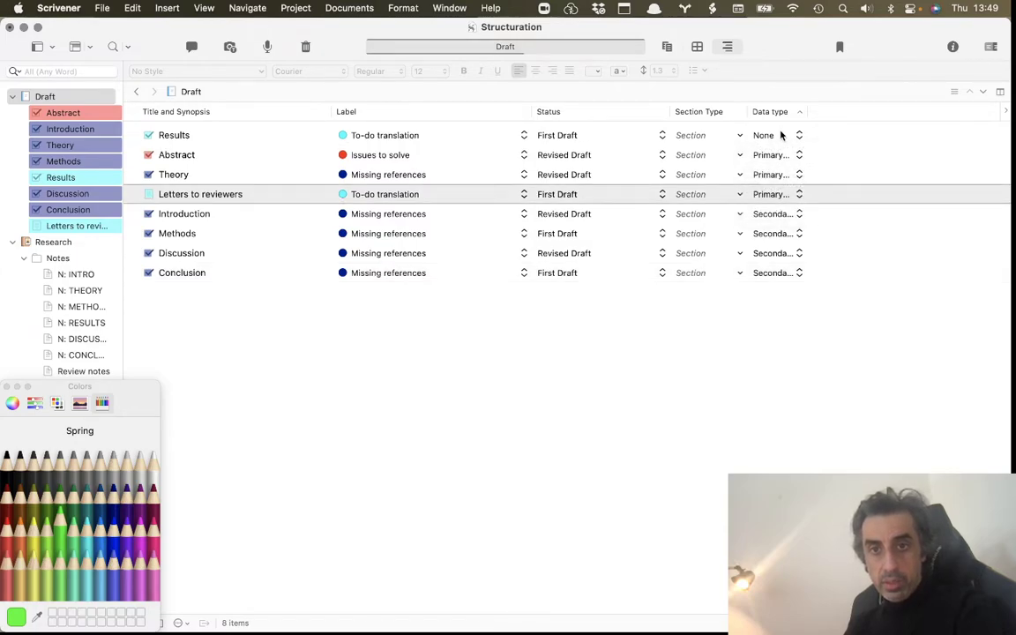
click(782, 135)
click(787, 167)
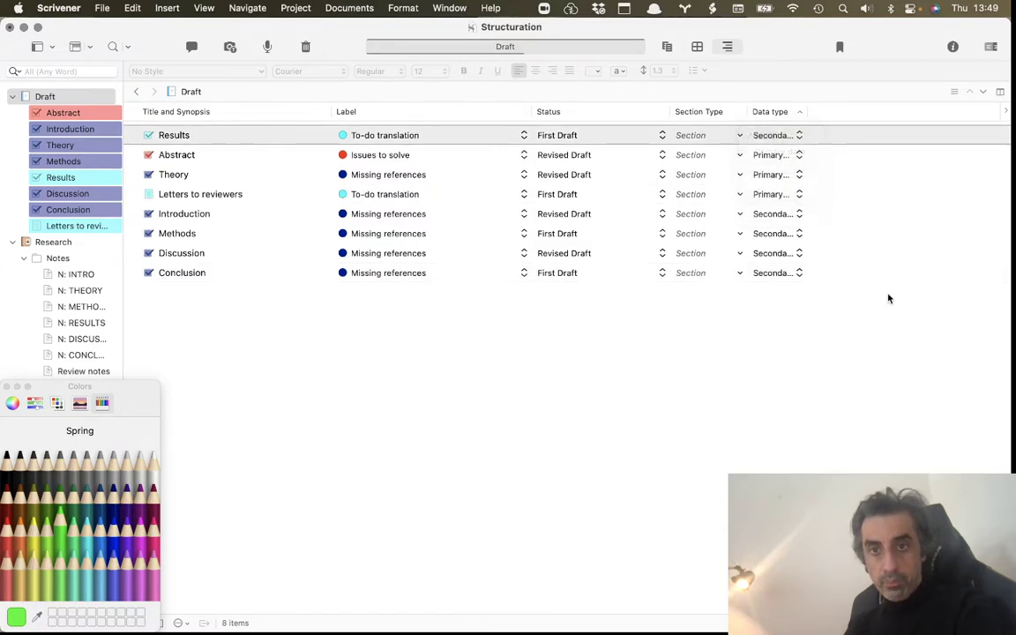
click(778, 112)
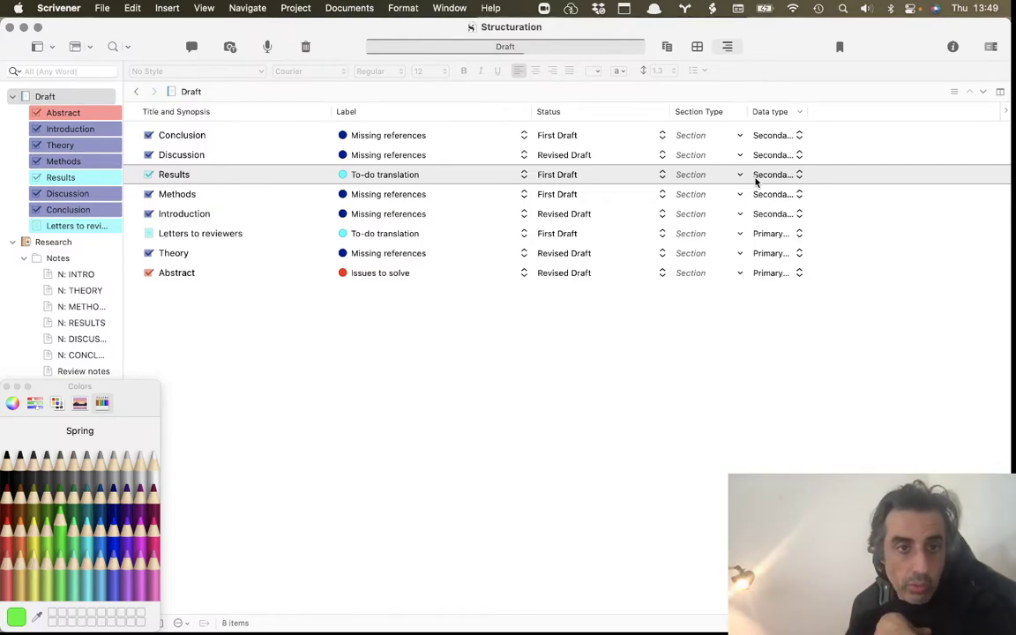
click(298, 9)
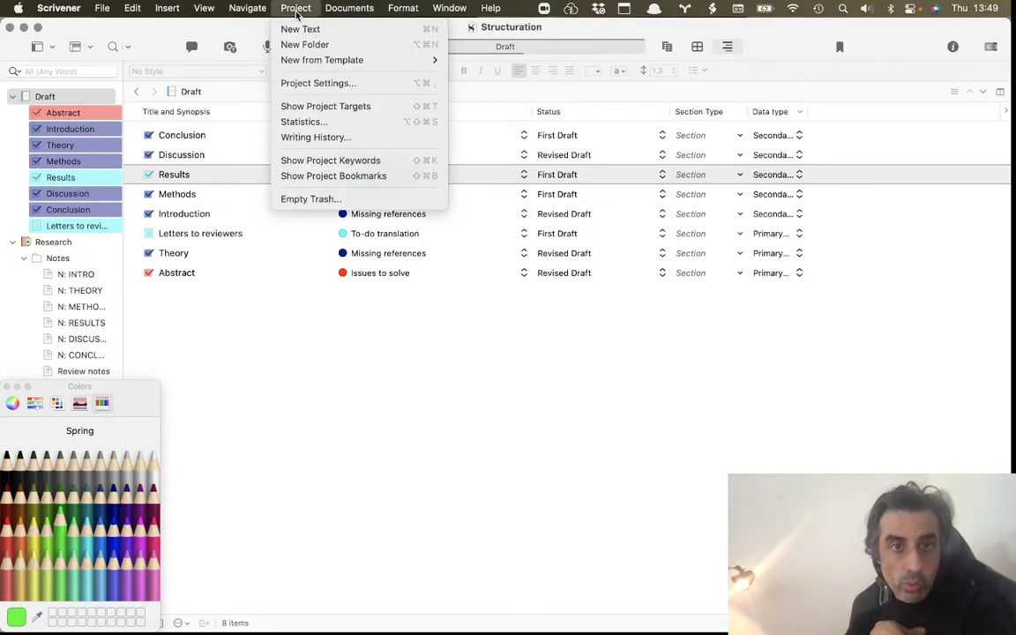
click(336, 82)
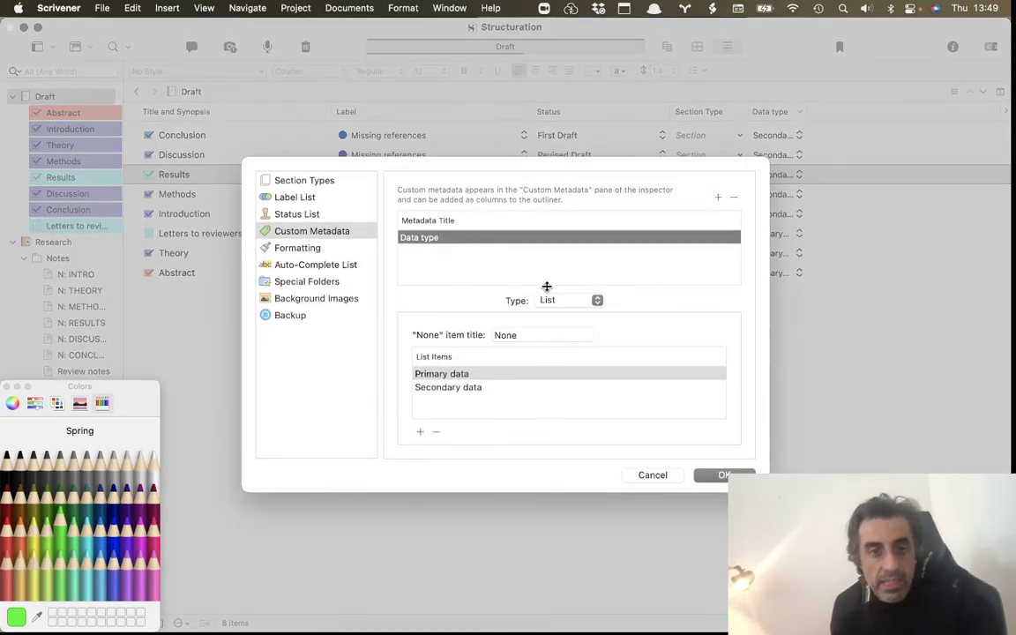
click(459, 267)
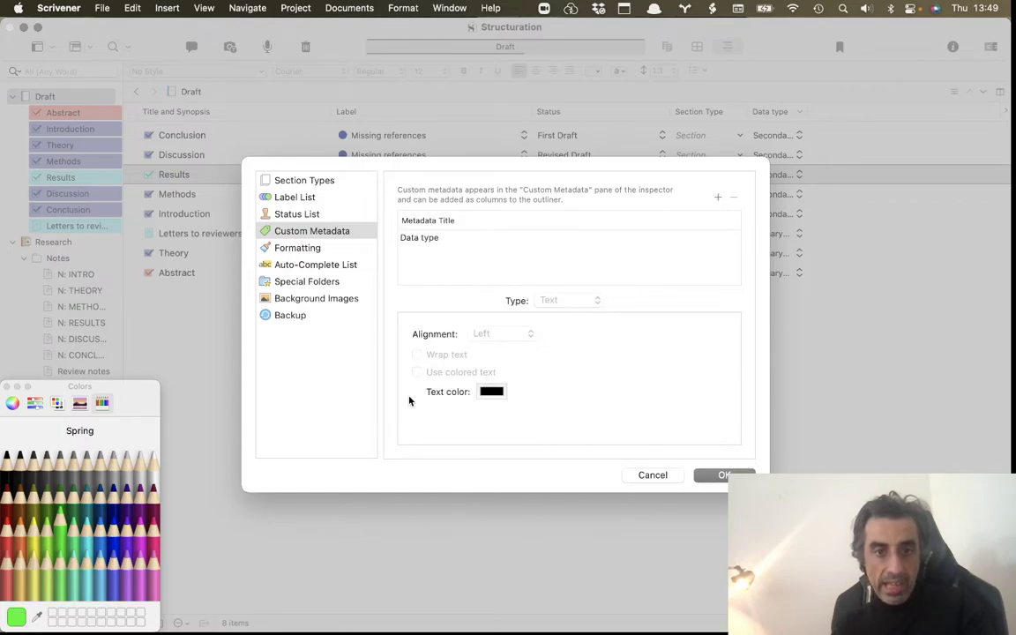
click(455, 238)
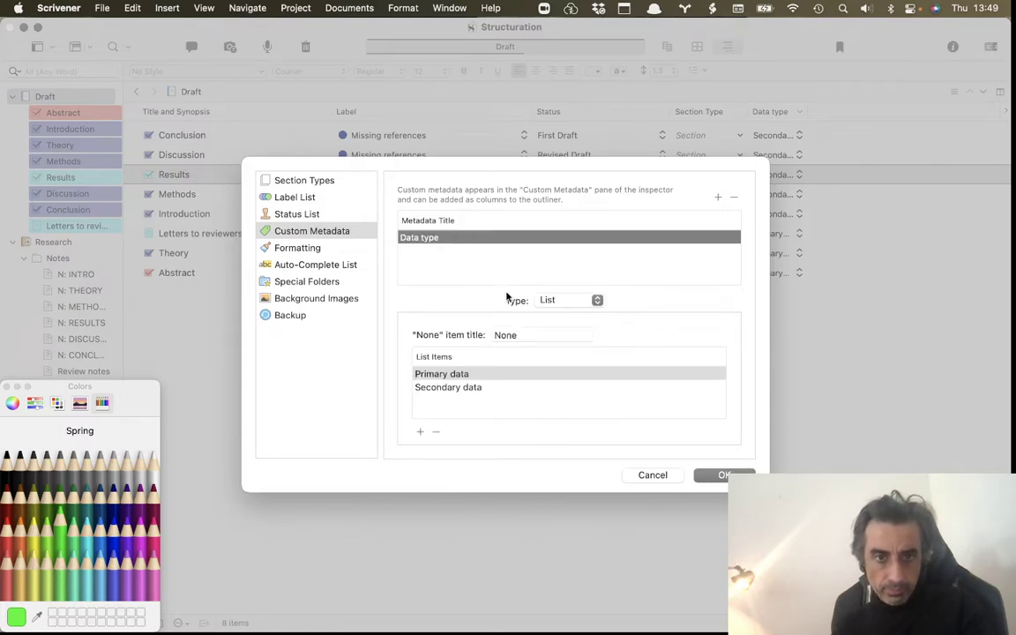
click(418, 436)
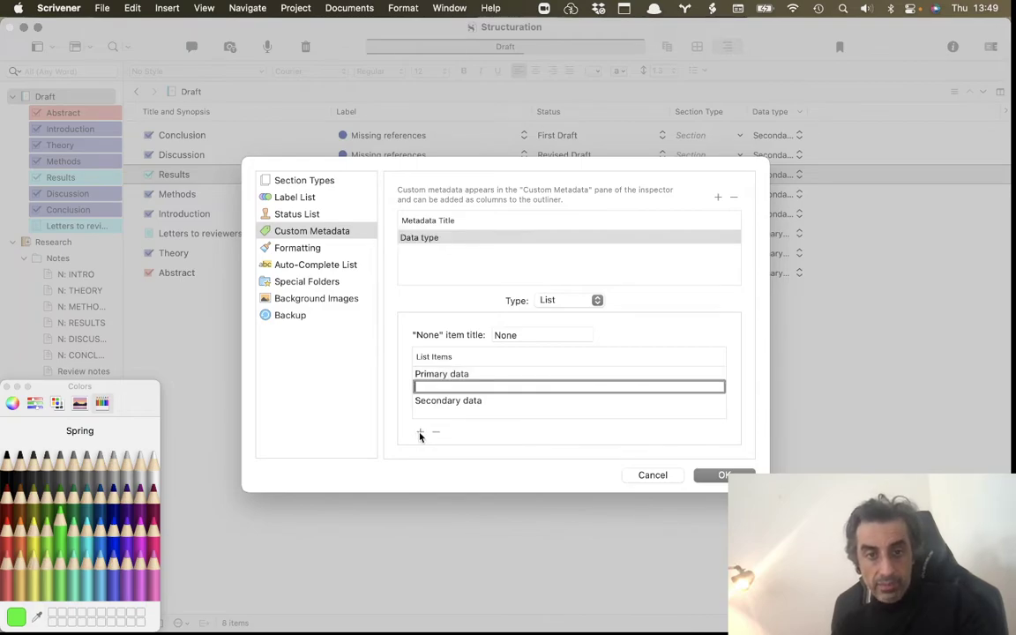
click(654, 477)
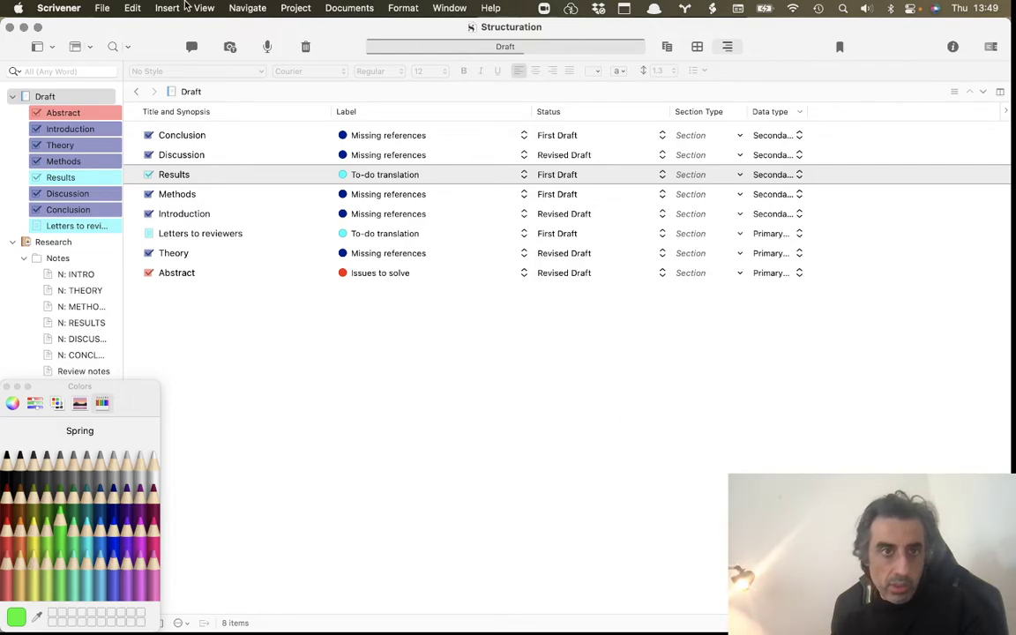
Step: Add a custom metadata field titled "Person writing" to the project settings and make its type List
click(296, 8)
click(320, 83)
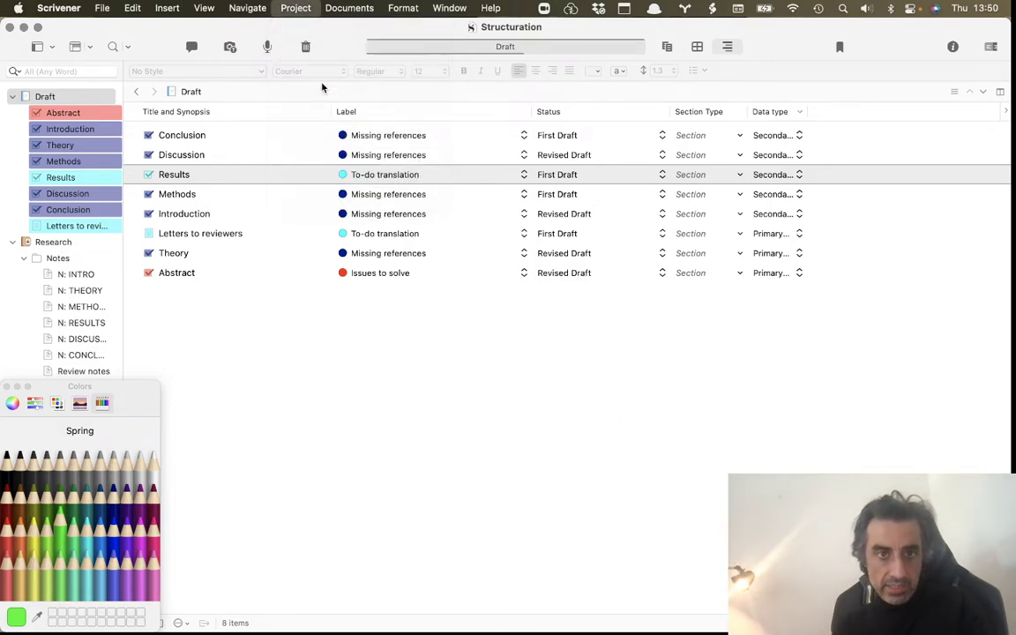
click(340, 238)
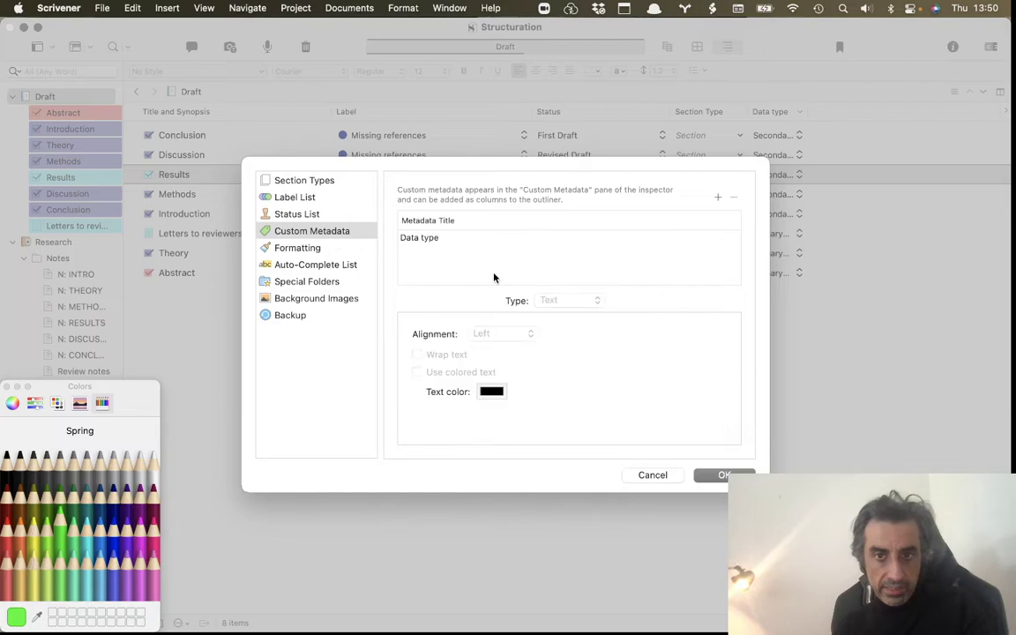
click(717, 196)
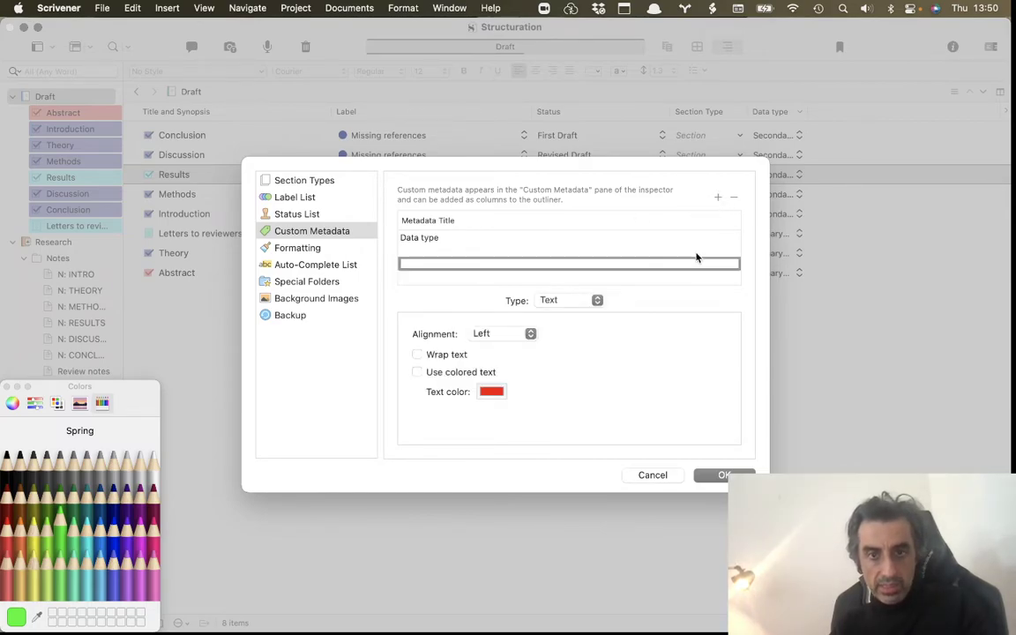
text(A)
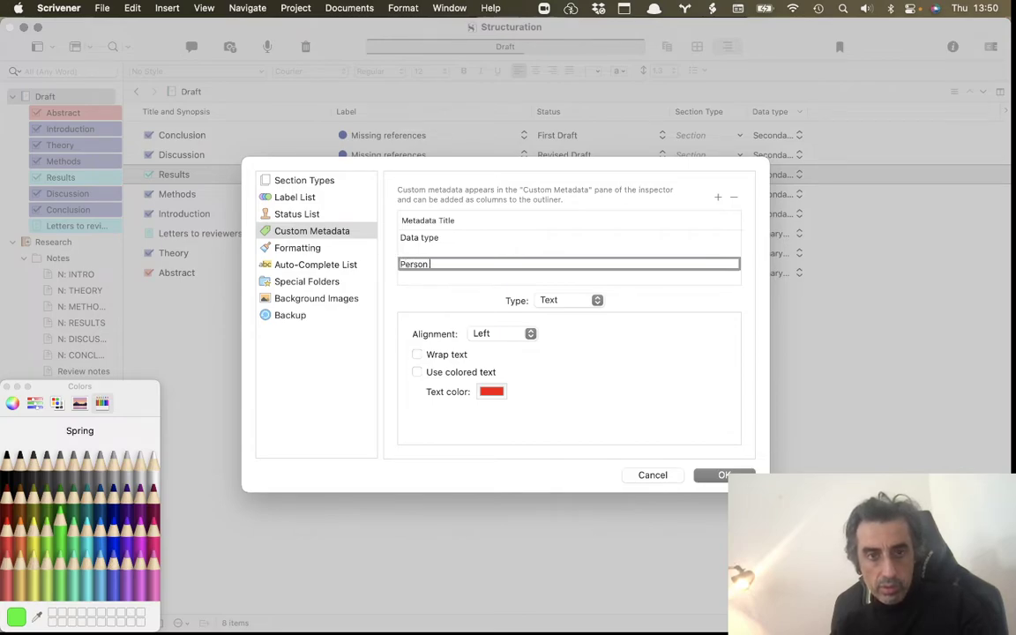
click(578, 299)
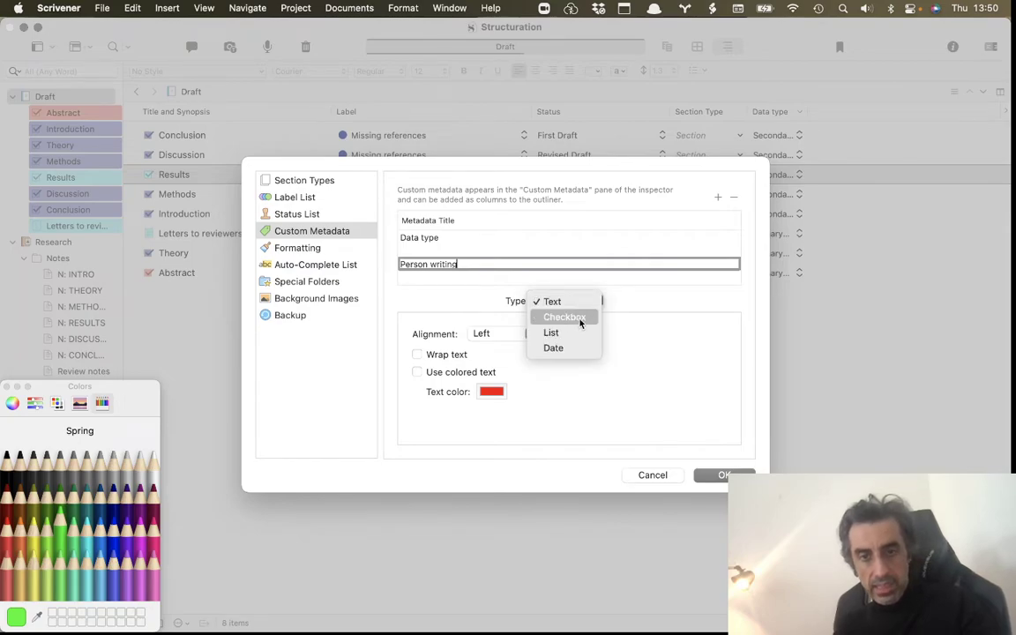
click(579, 334)
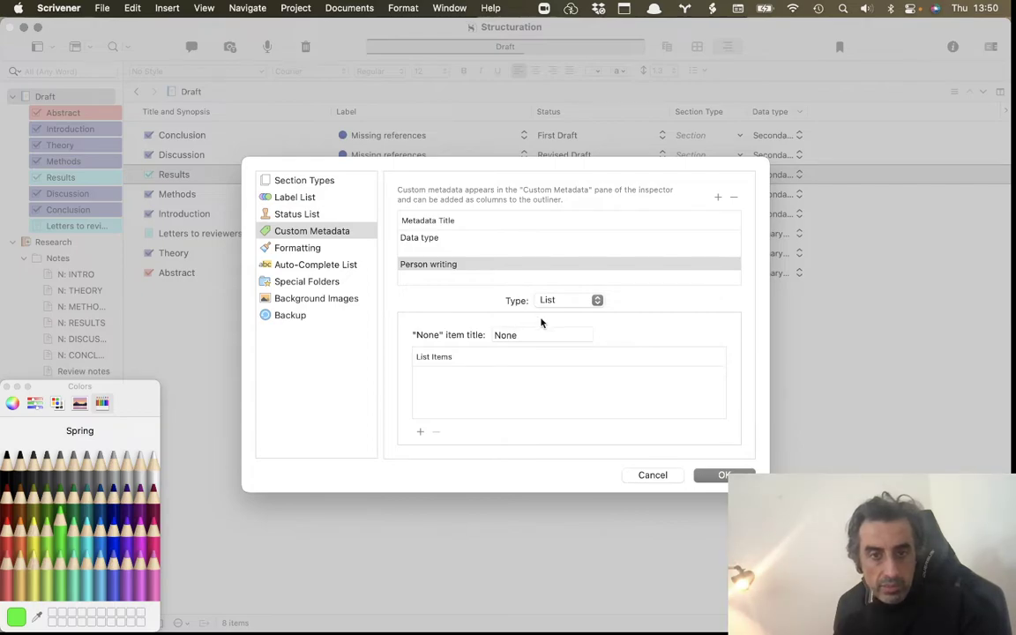
Step: Add the list items "Author 1" and "Author 2" to the Person writing field and save the project settings
click(421, 432)
text(Author)
click(420, 432)
text(Author)
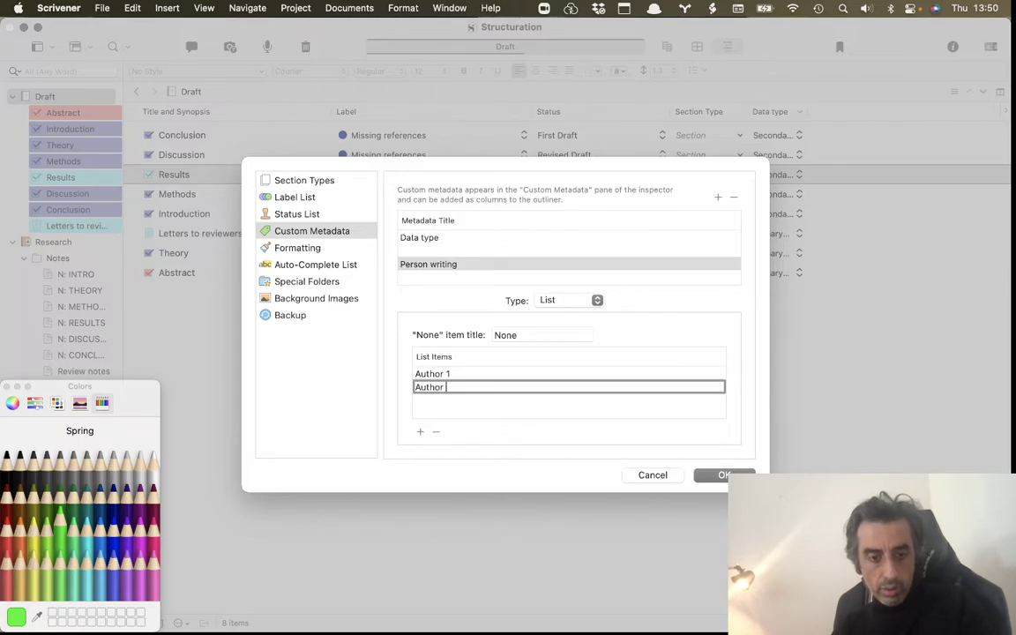
click(721, 474)
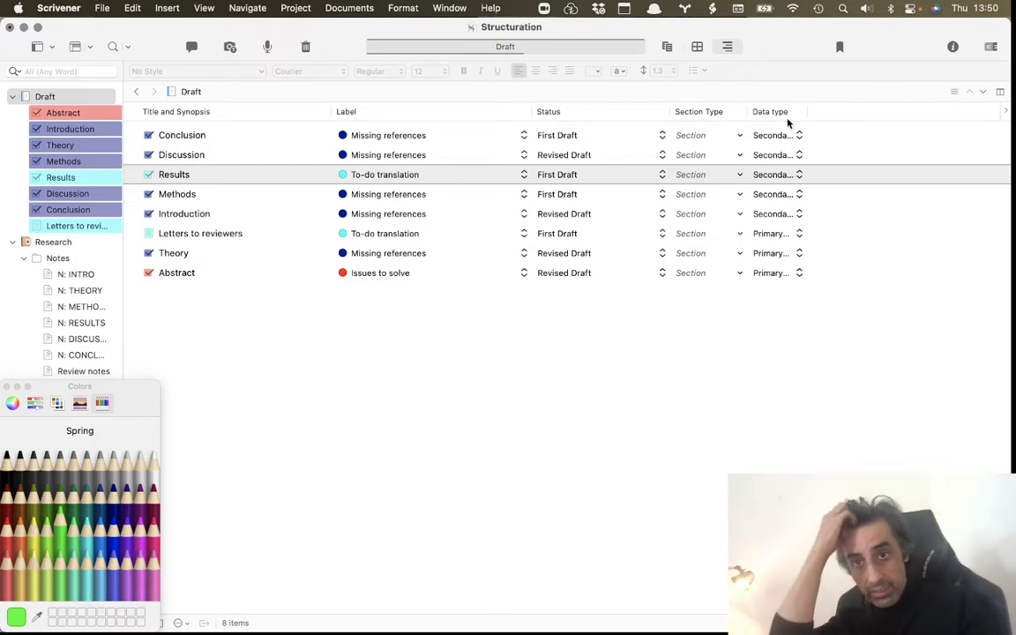
Step: Show the Person writing column in the outline and set the Results section to Author 1
right_click(838, 113)
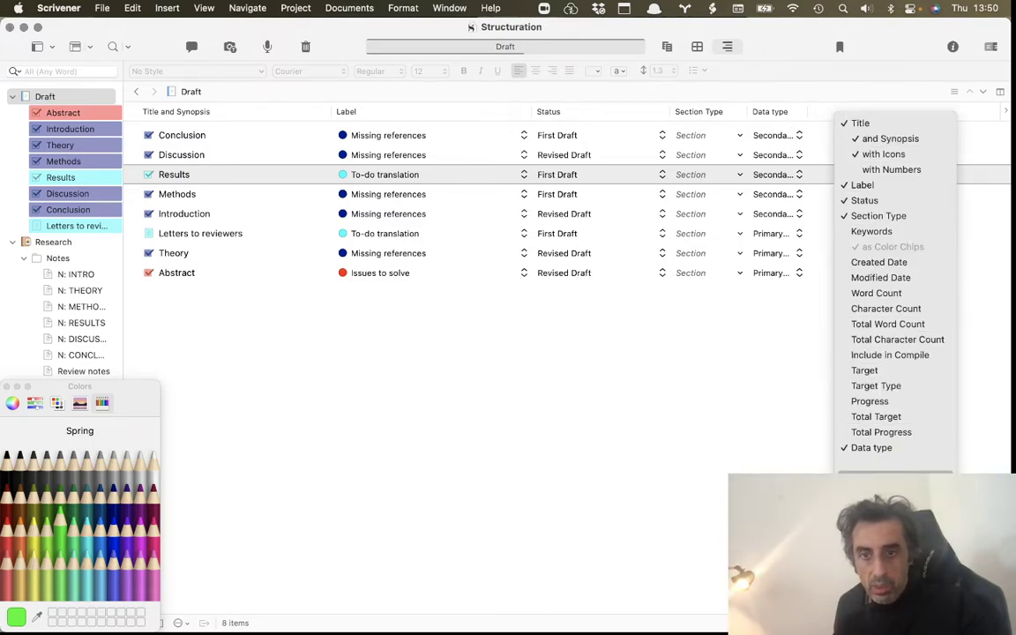
click(873, 460)
click(833, 174)
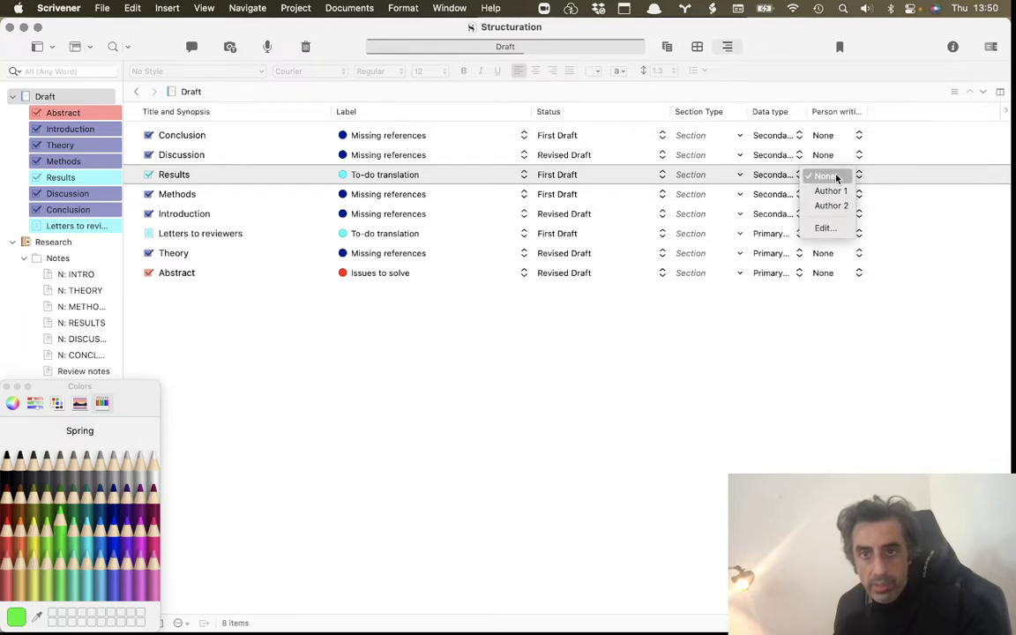
click(831, 194)
click(825, 253)
click(592, 289)
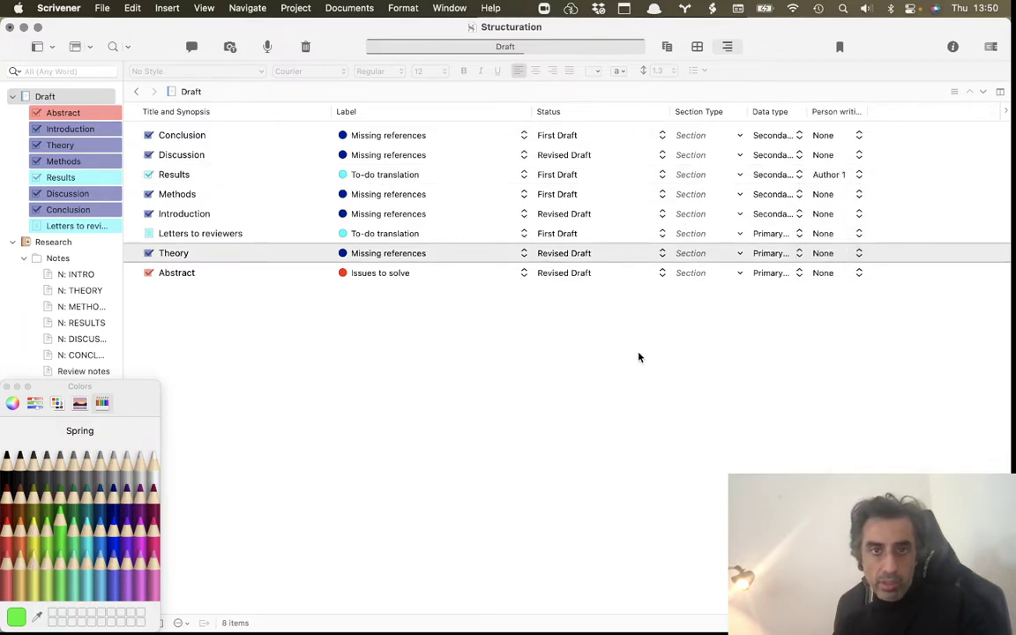
Step: Try to delete the blank custom metadata entry between Data type and Person writing in the project settings
click(296, 8)
click(368, 92)
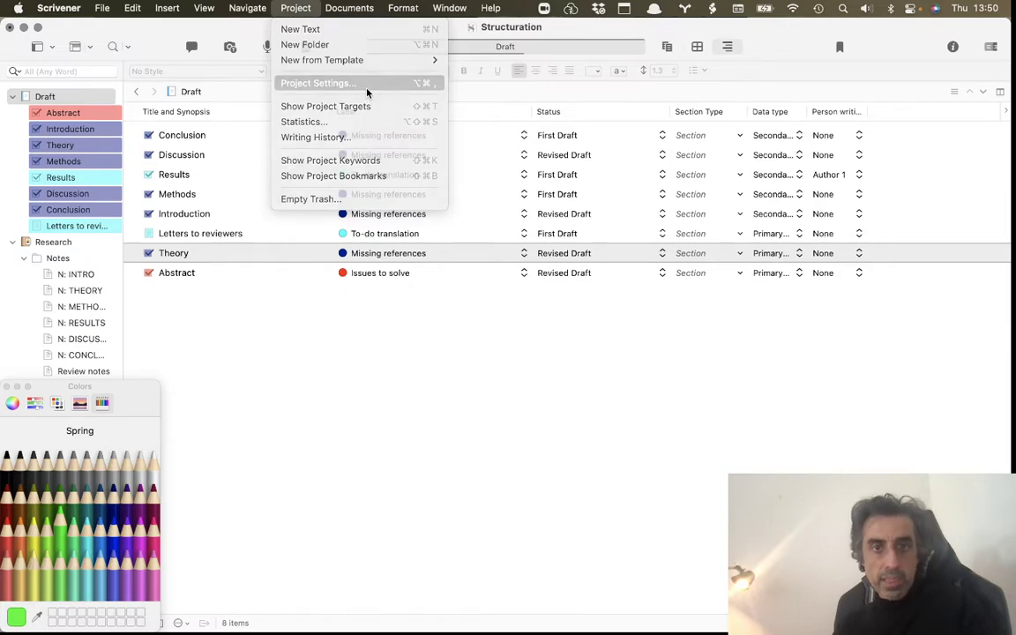
click(469, 252)
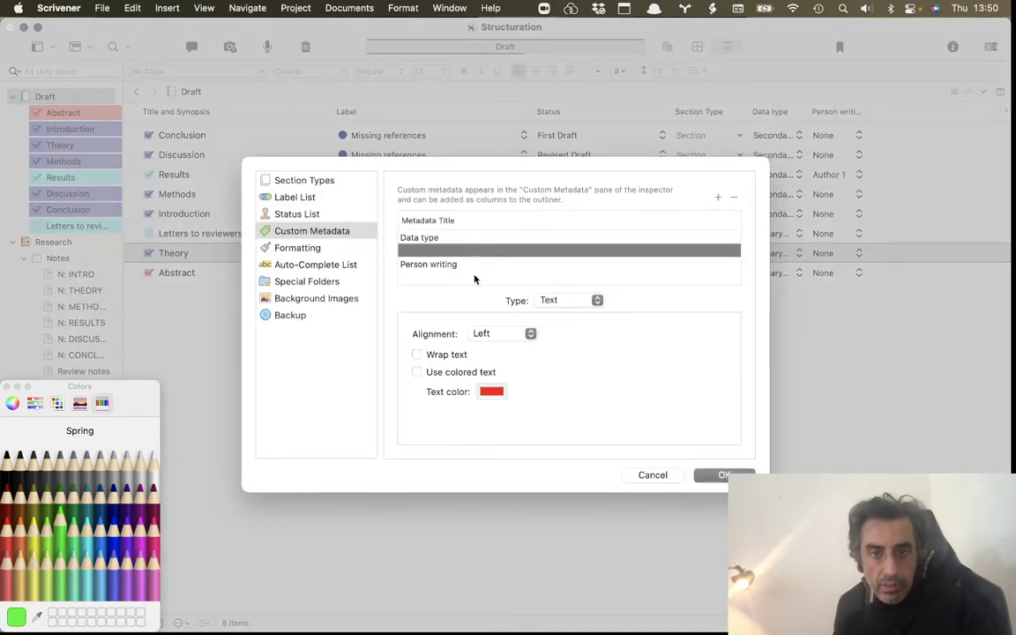
click(733, 199)
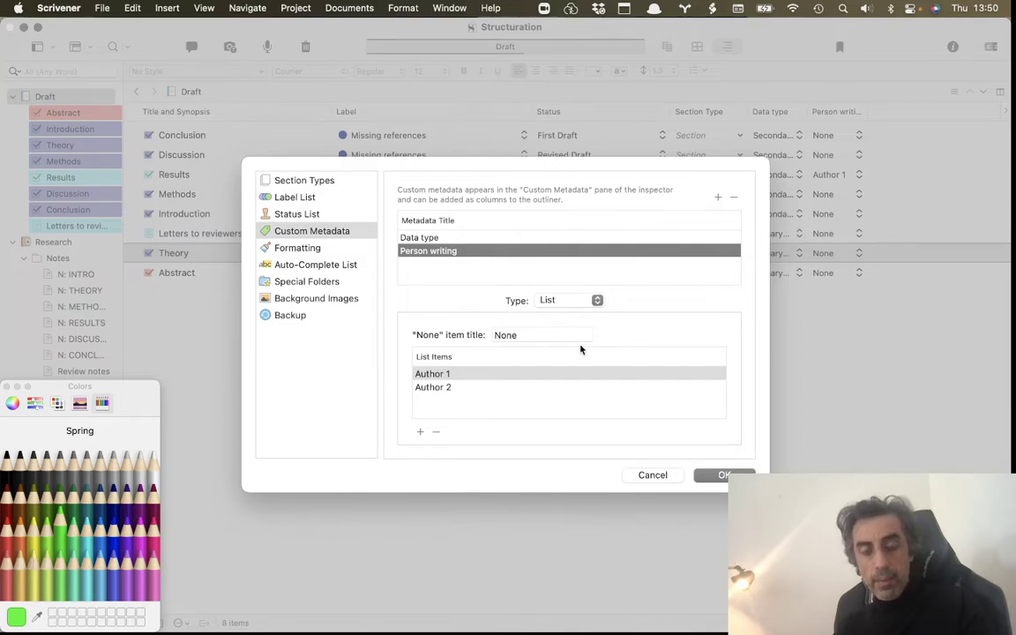
Step: Try to add a custom metadata field titled "Date" with the Date type
click(717, 199)
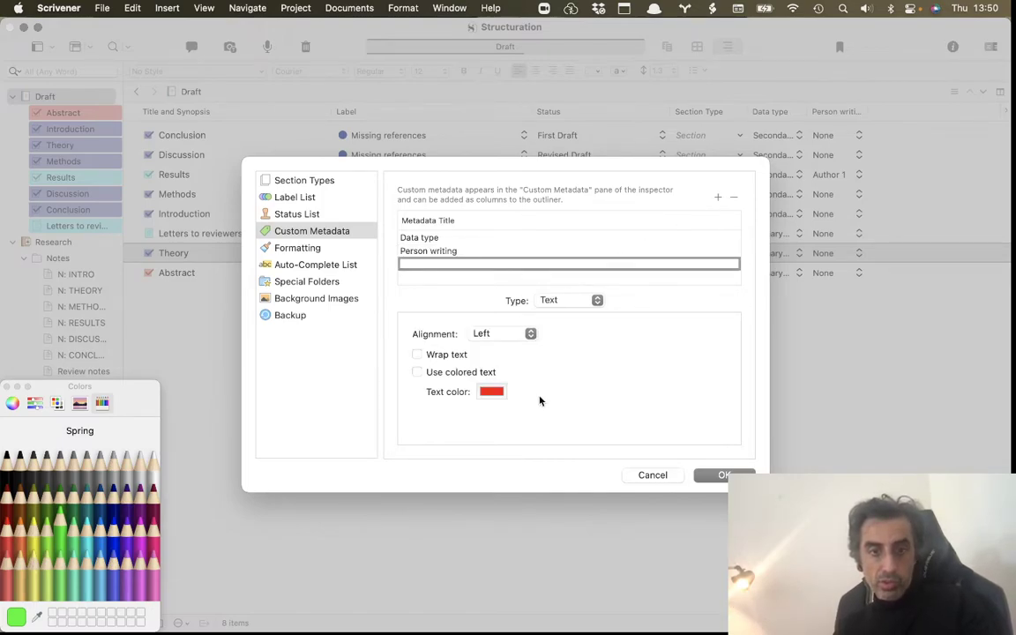
text(Date)
click(551, 300)
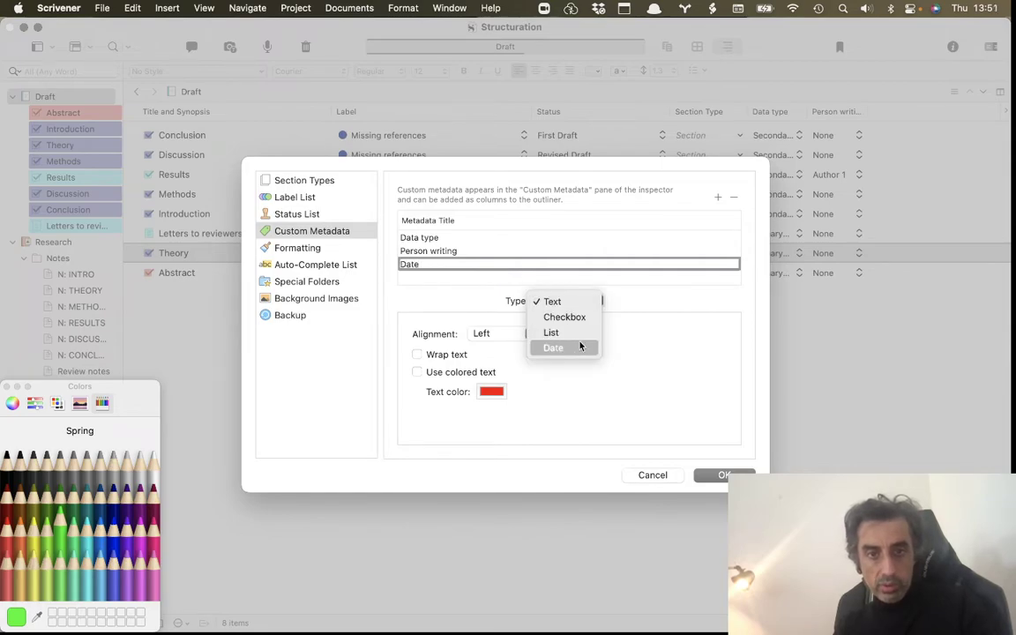
click(580, 348)
click(545, 317)
click(544, 318)
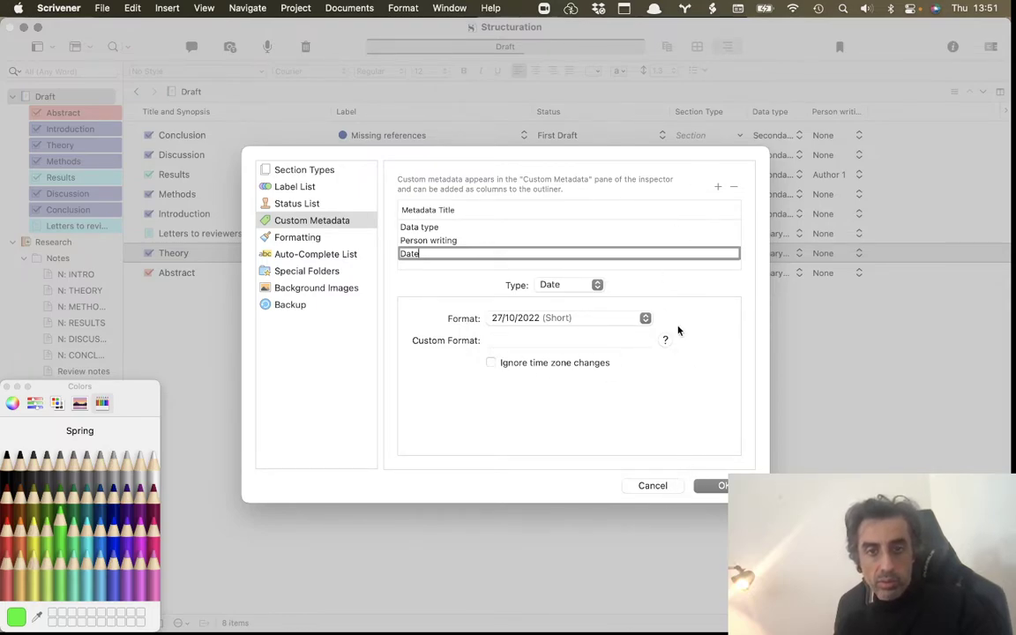
click(652, 485)
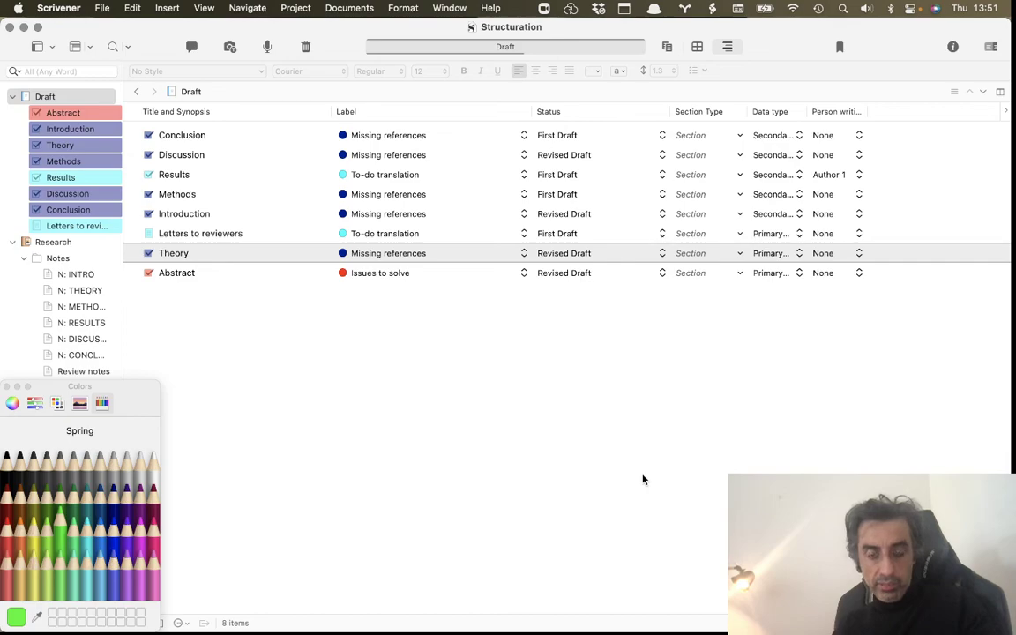
Step: Review the project's formatting settings, including the option for different default formatting in new documents, without changing any
key(super+comma)
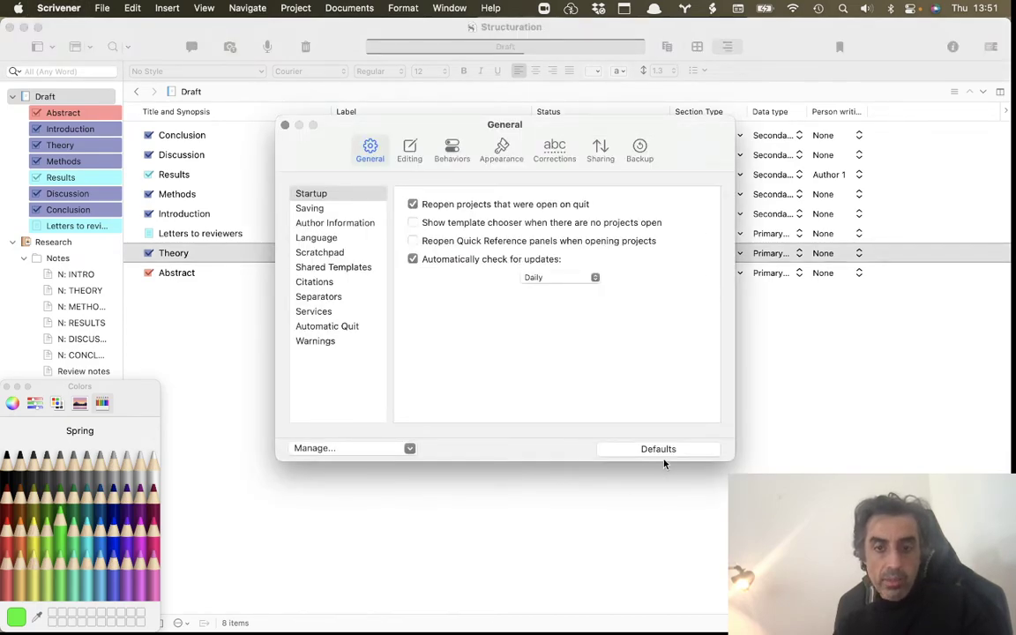
click(286, 125)
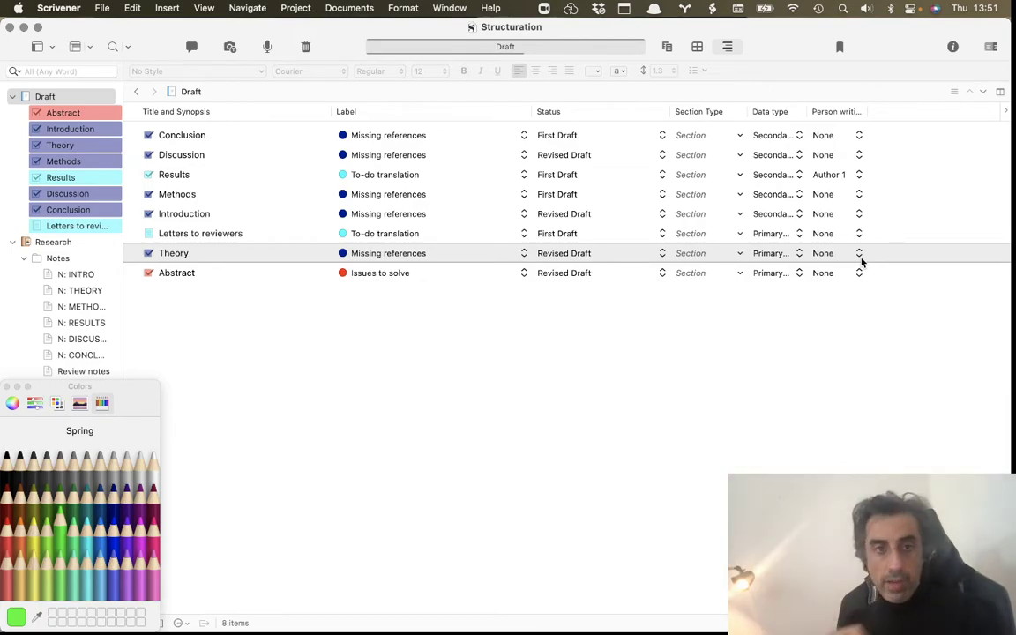
click(305, 8)
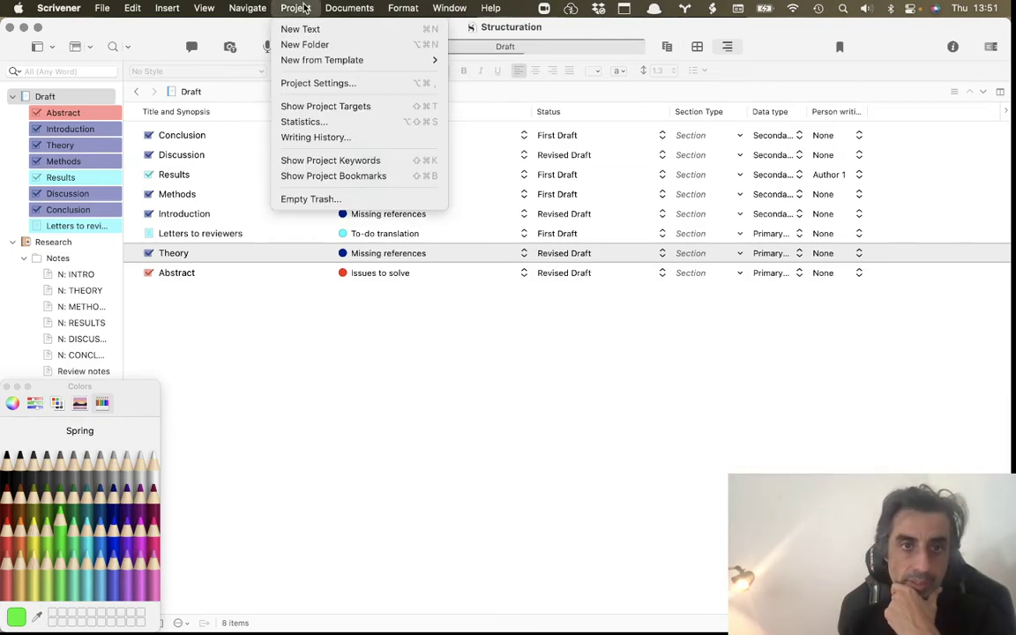
click(345, 84)
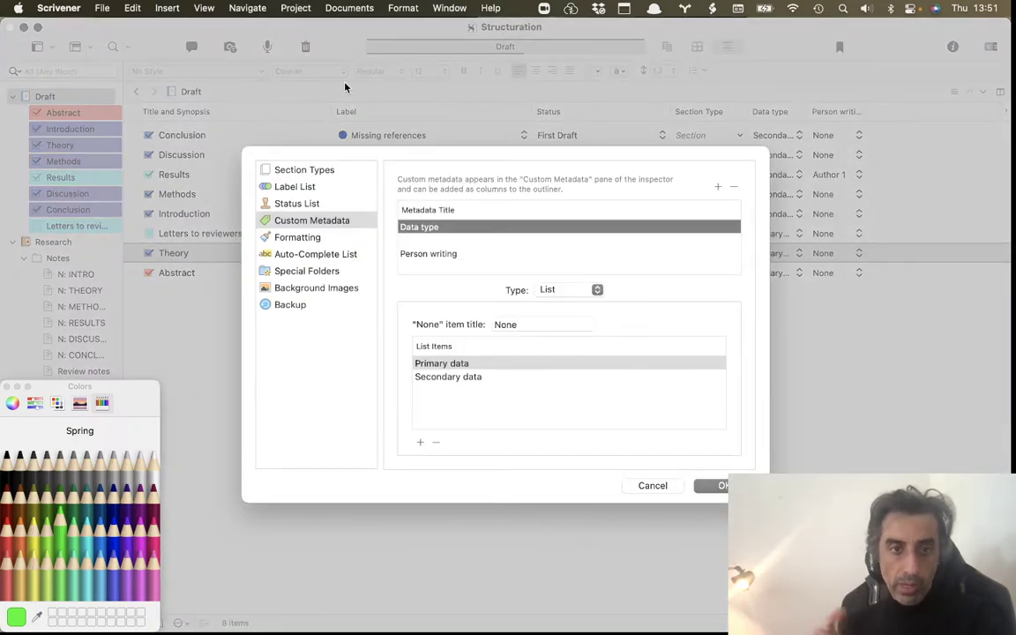
click(351, 239)
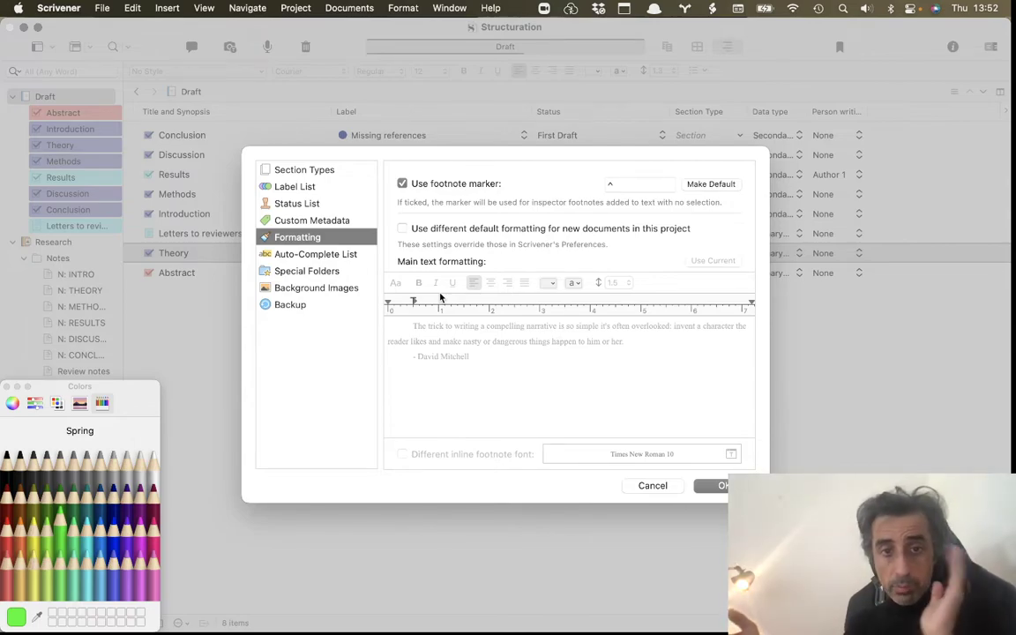
click(402, 230)
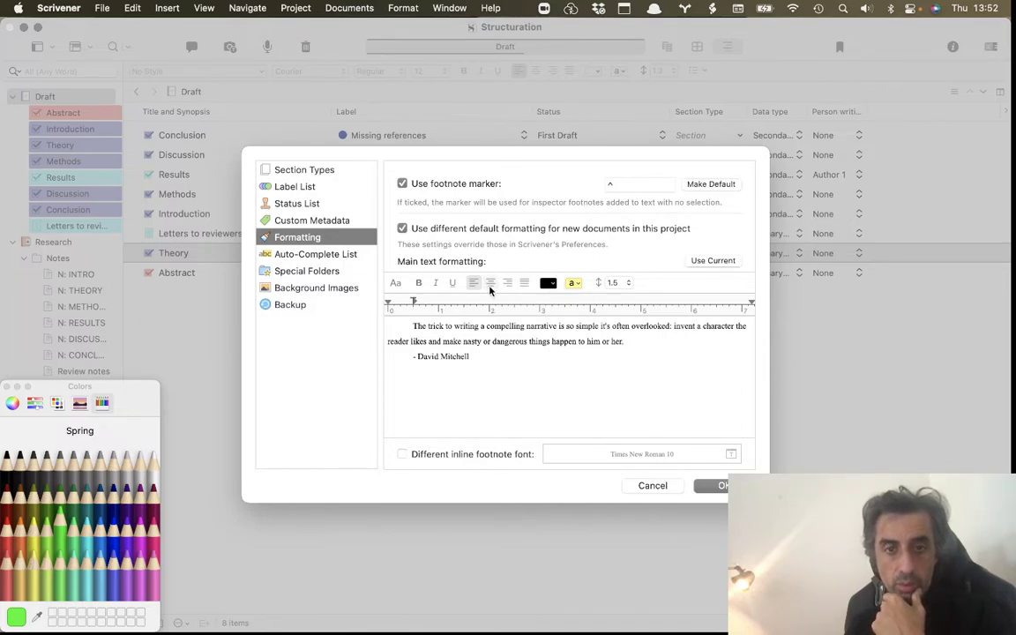
click(402, 228)
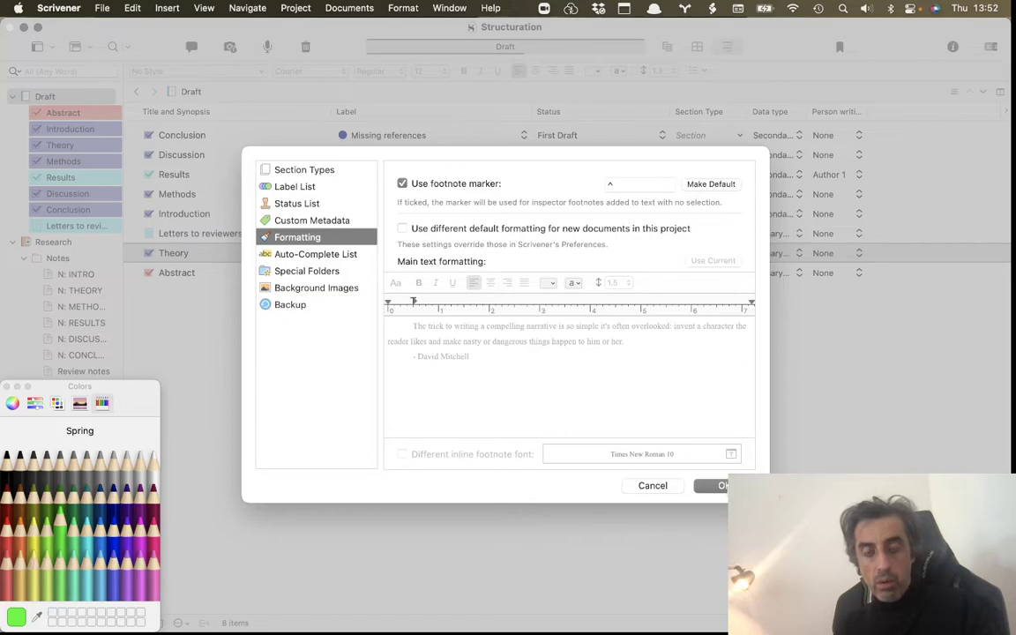
click(733, 487)
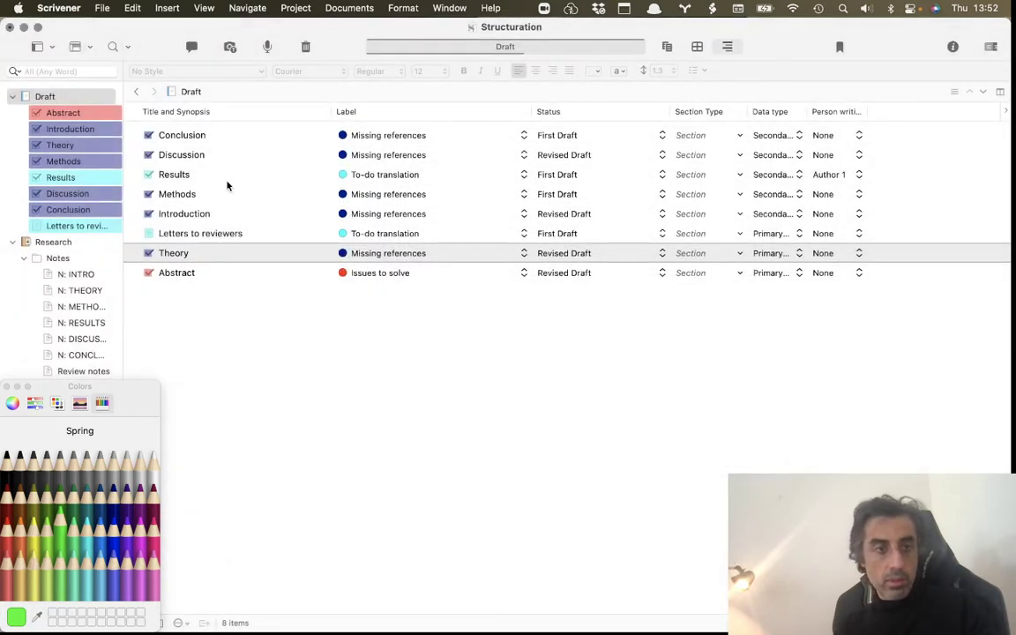
Step: View the Abstract, open the N: INTRO note and insert an empty line above its closing (/OUTLINE) marker
click(71, 114)
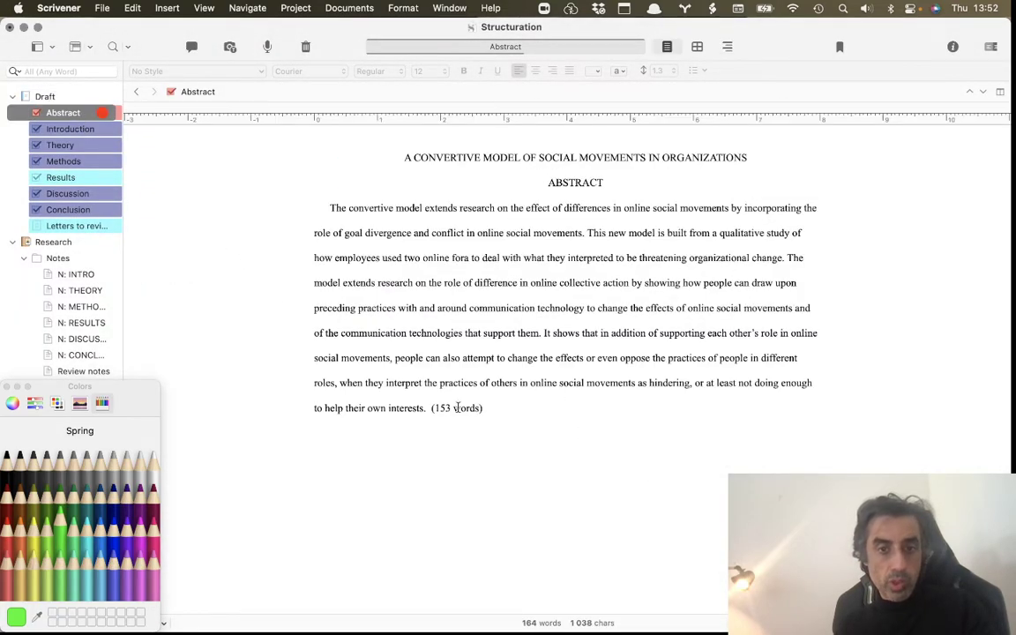
click(76, 276)
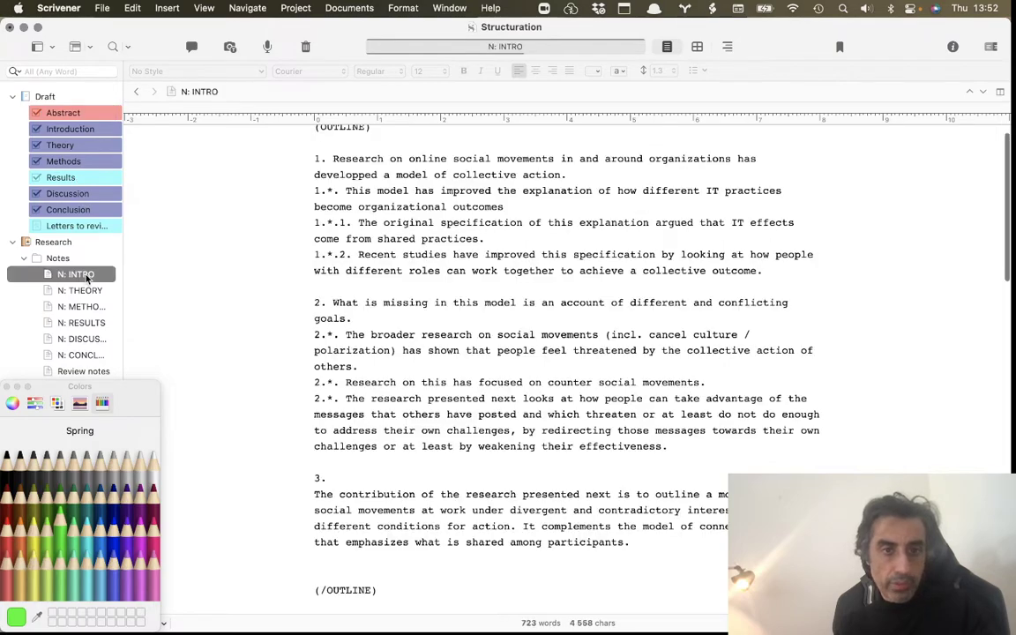
click(490, 561)
key(Return)
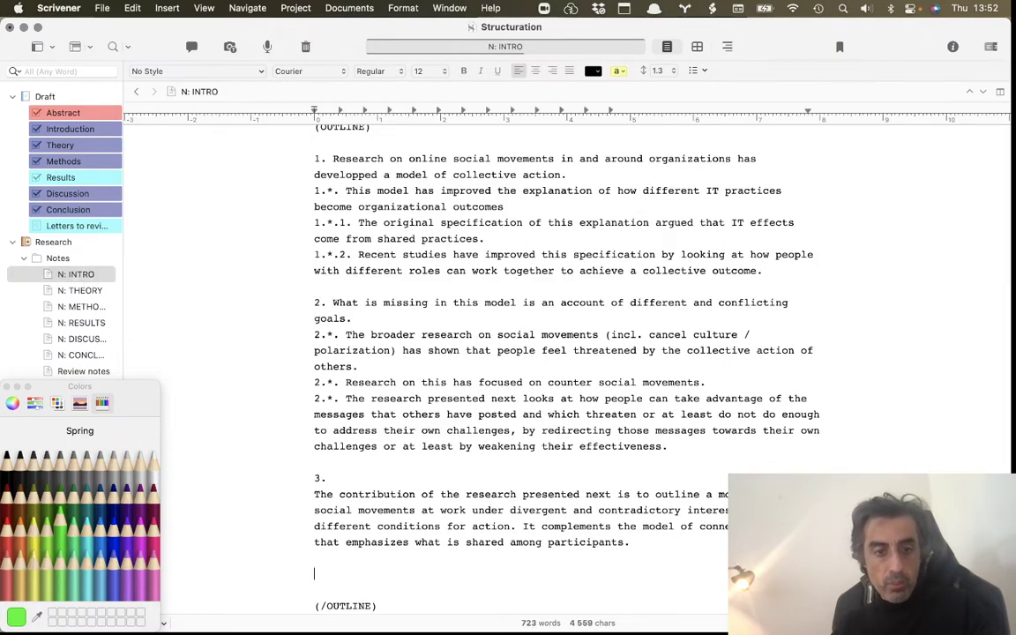
Step: Add an inline footnote reading "This is a footnote" above the (/OUTLINE) marker and show the note's comments and footnotes in the inspector
click(168, 8)
click(232, 162)
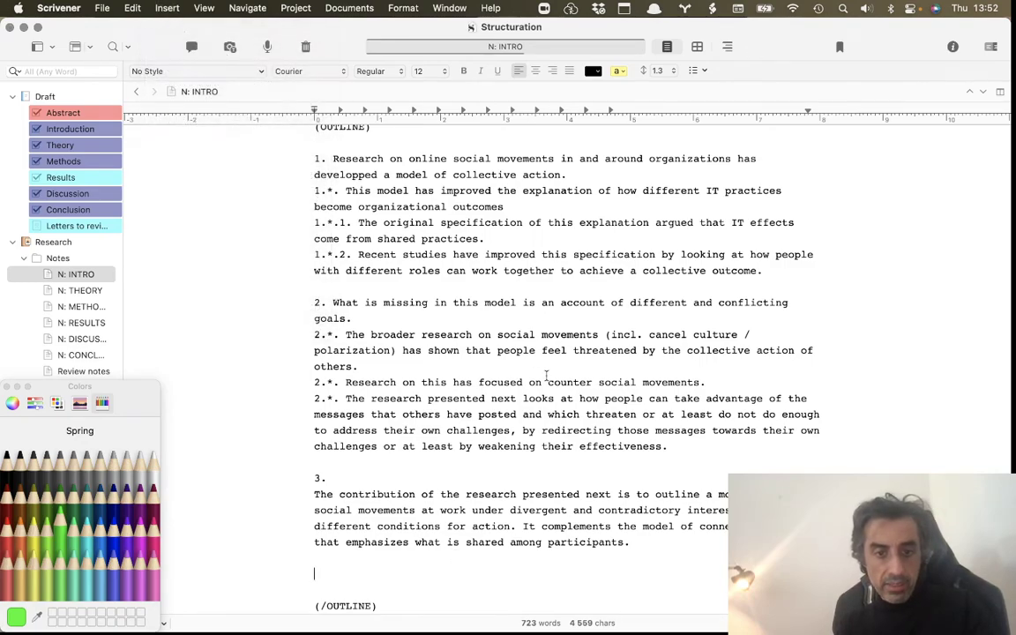
text(This is a footnote)
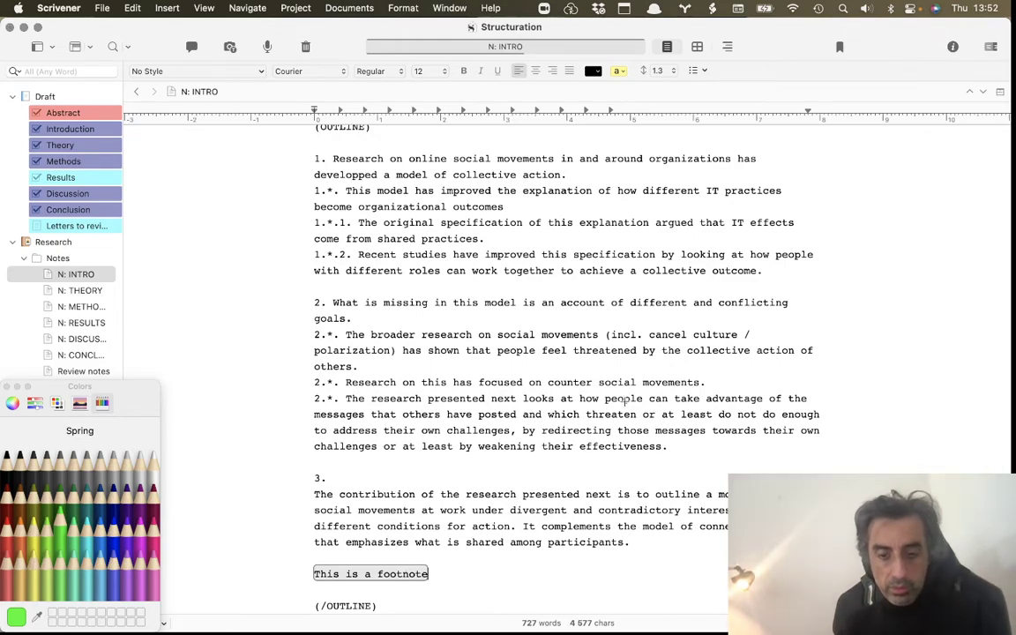
key(alt+super+i)
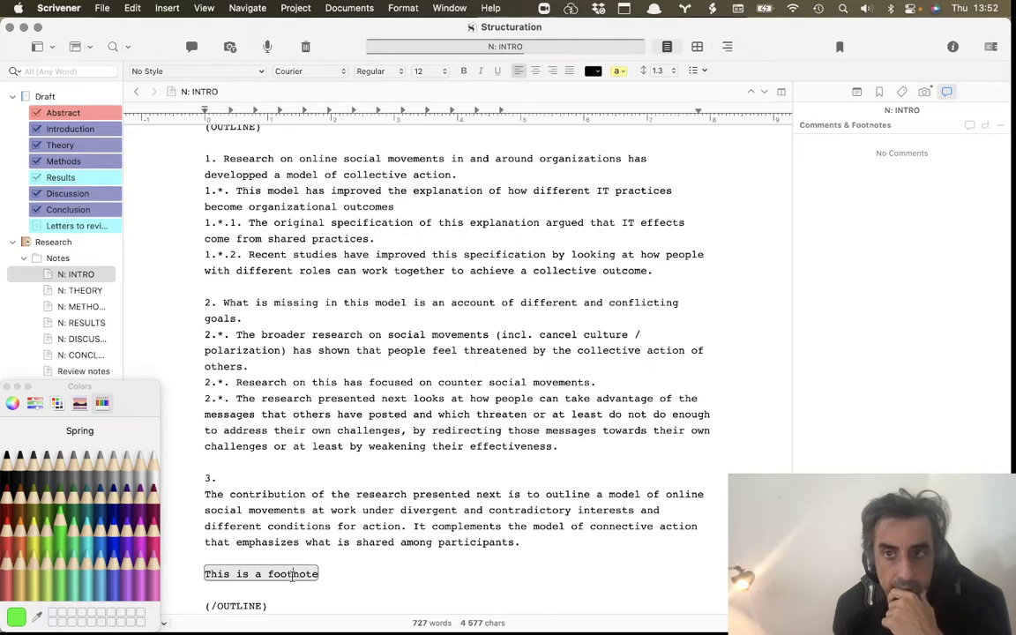
Step: Delete the inline footnote and re-enter it as "This is a footnote", followed by a line break
drag(347, 574, 170, 575)
key(BackSpace)
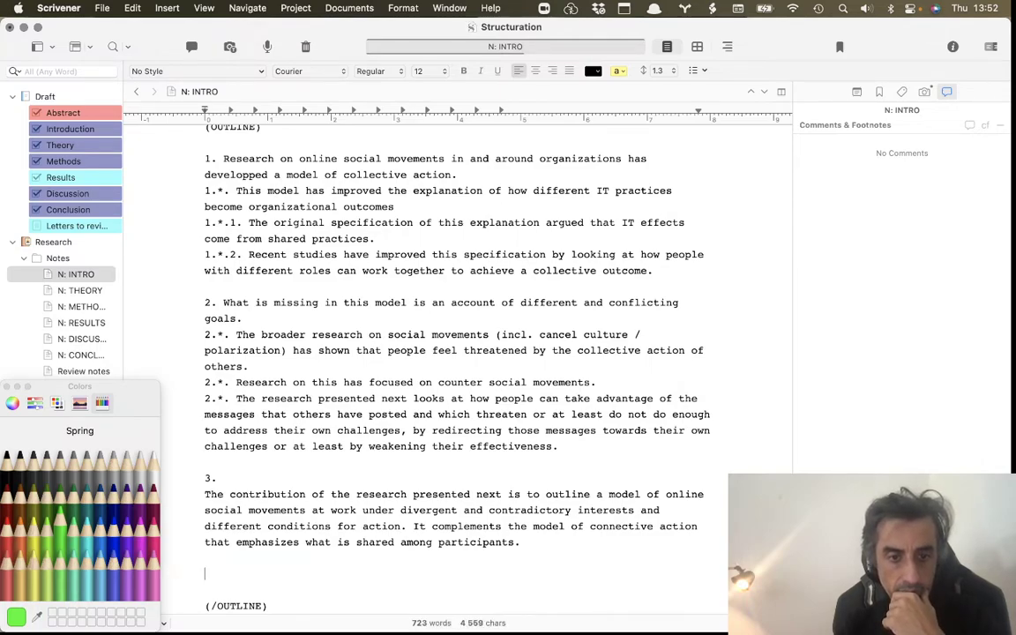
text(This is)
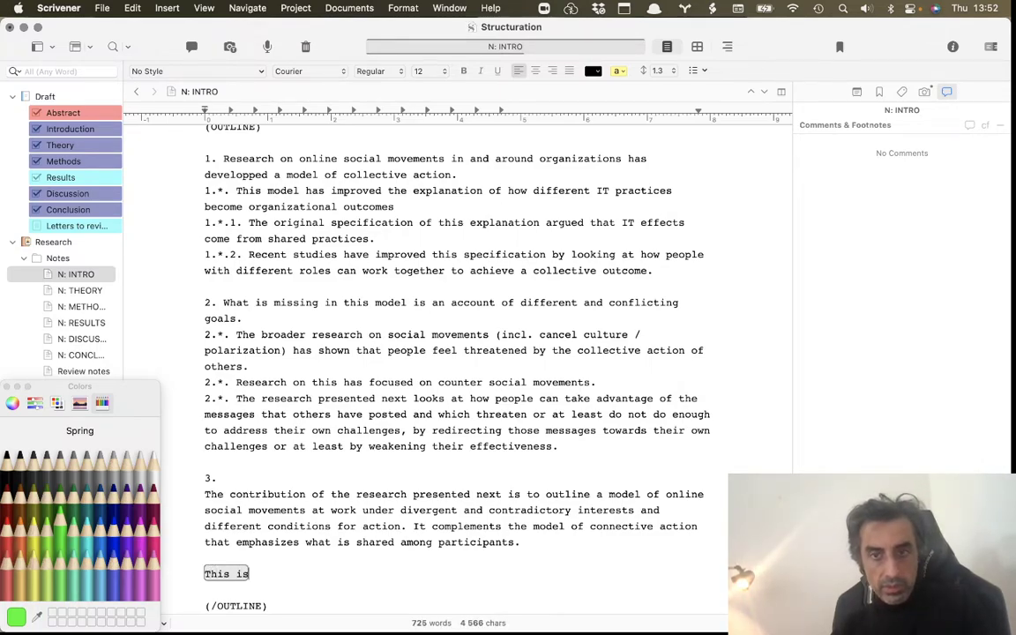
text( a footnote)
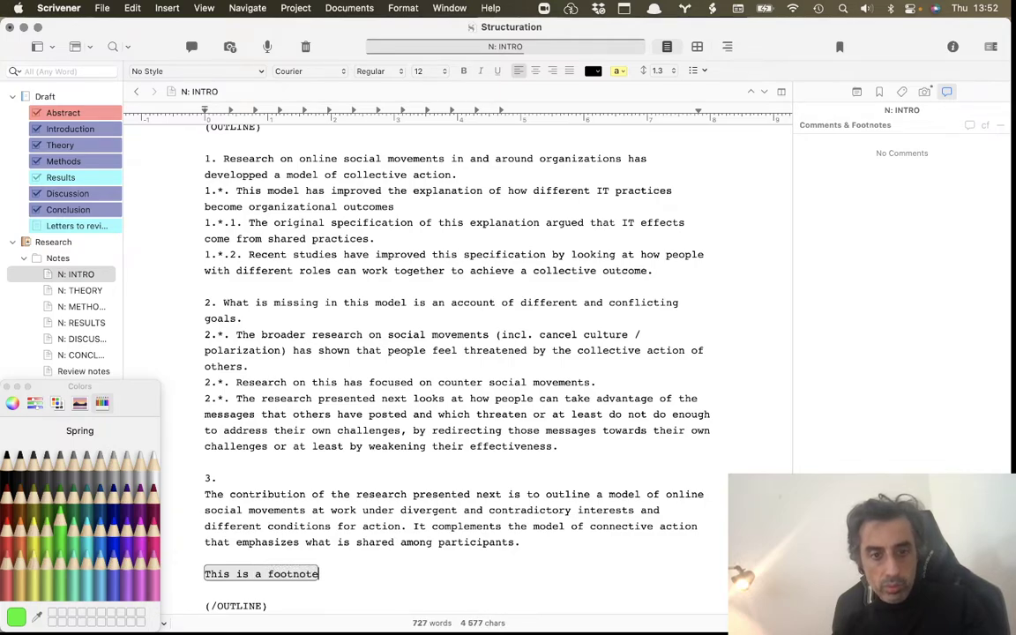
key(Return)
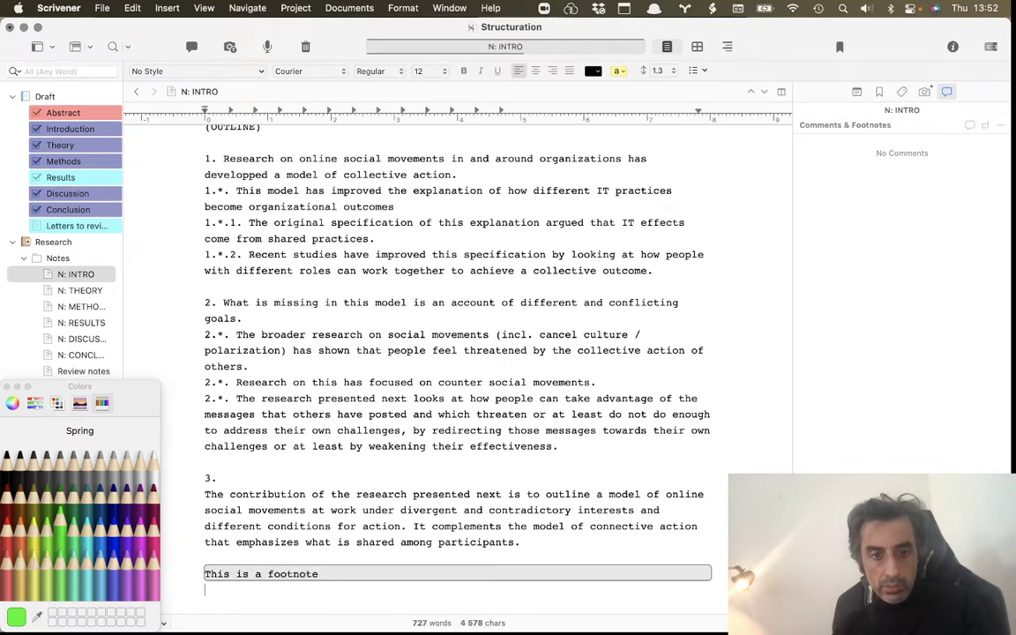
Step: Select the inline footnote line above the (/OUTLINE) marker and delete it
double_click(283, 576)
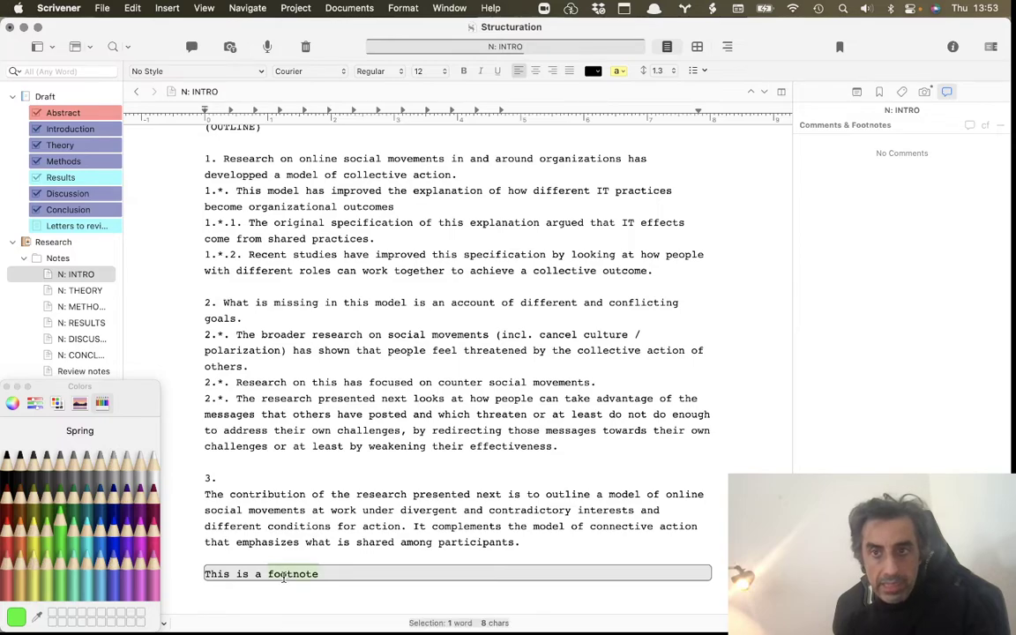
drag(341, 571, 187, 556)
click(357, 584)
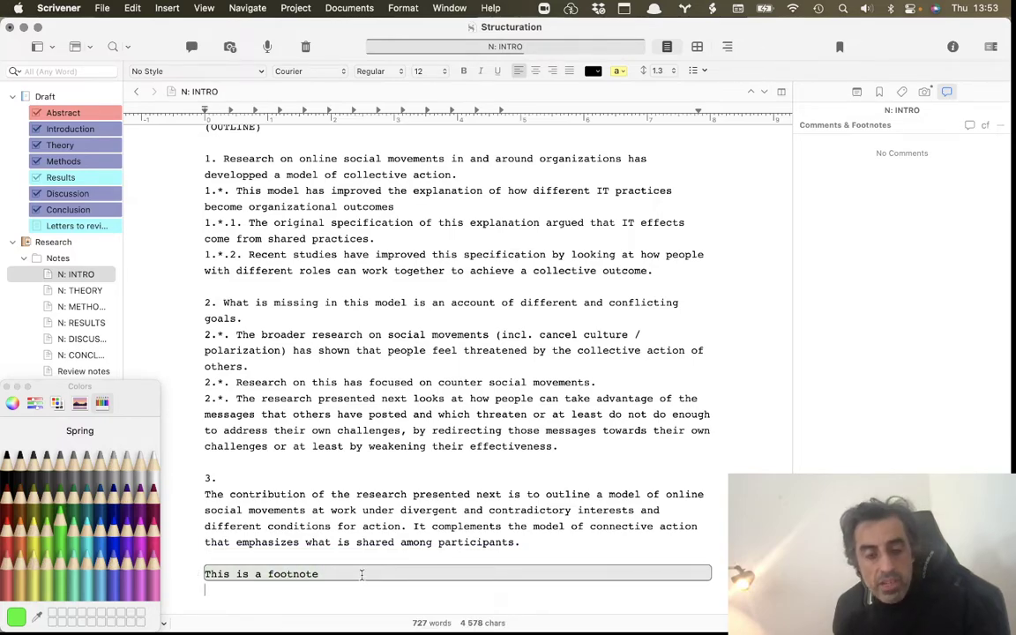
triple_click(362, 574)
key(BackSpace)
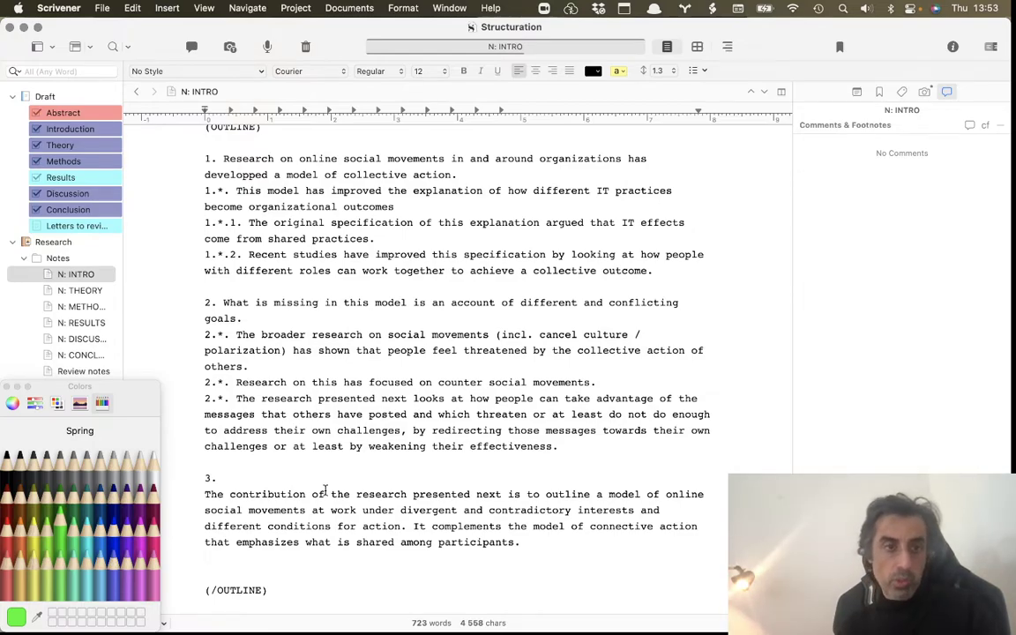
Step: Check the footnote marker symbol in the project's formatting settings without changing it
click(299, 11)
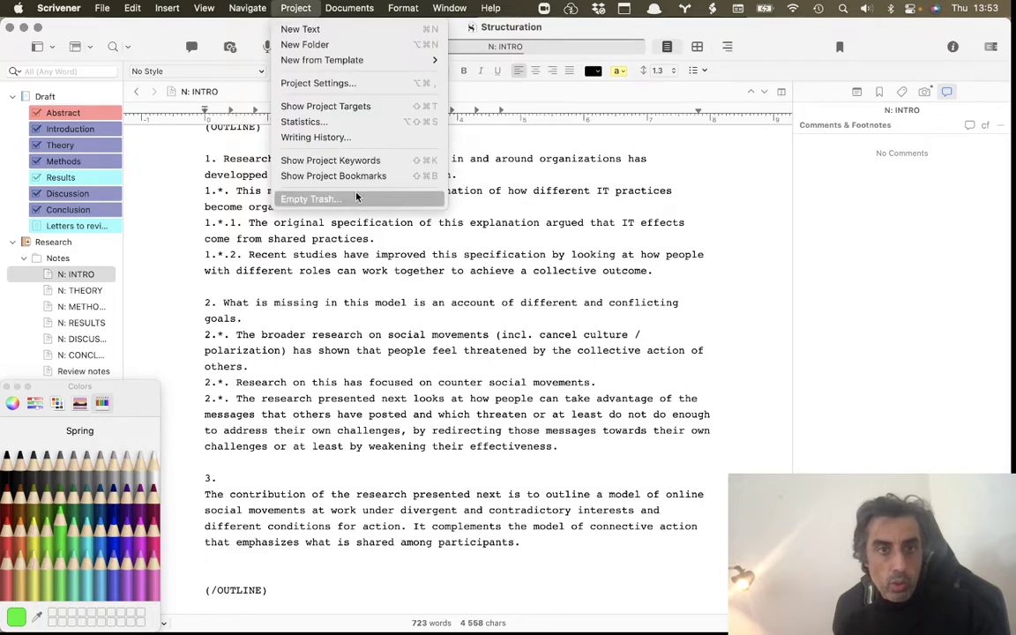
click(358, 85)
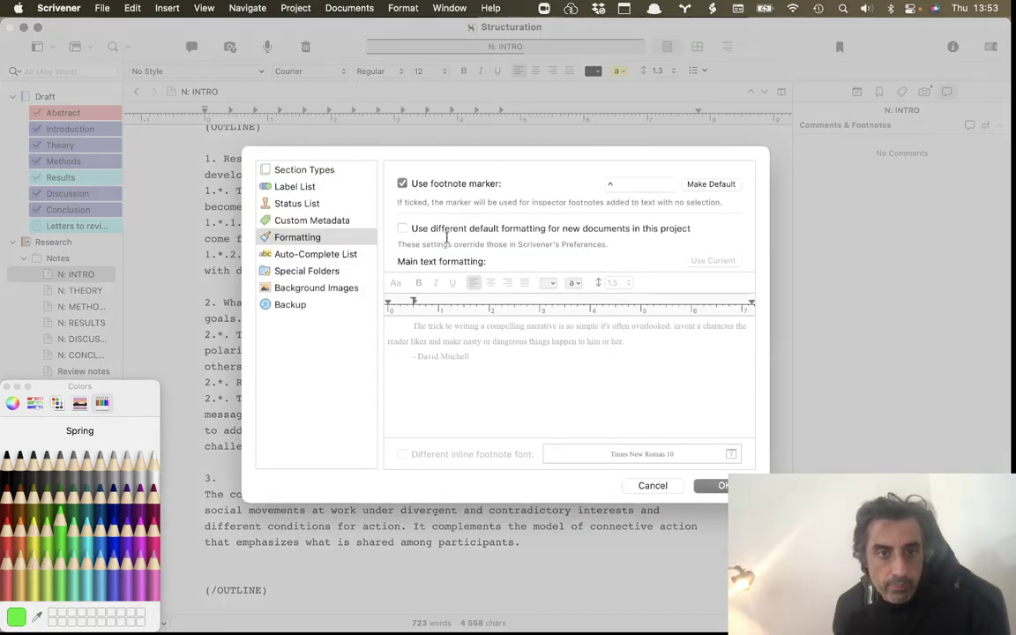
click(636, 187)
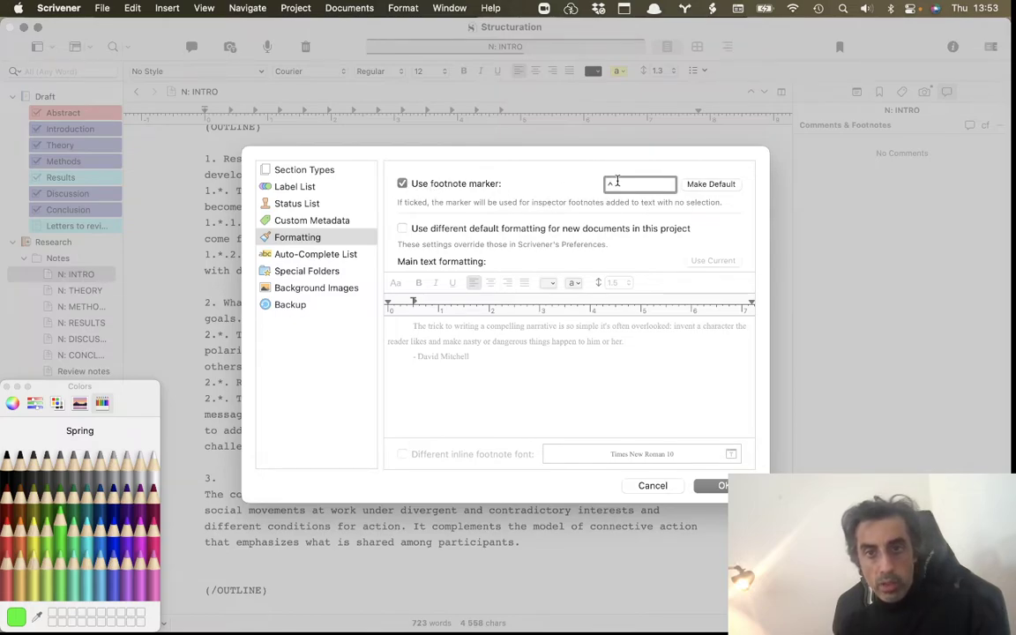
double_click(610, 182)
click(738, 486)
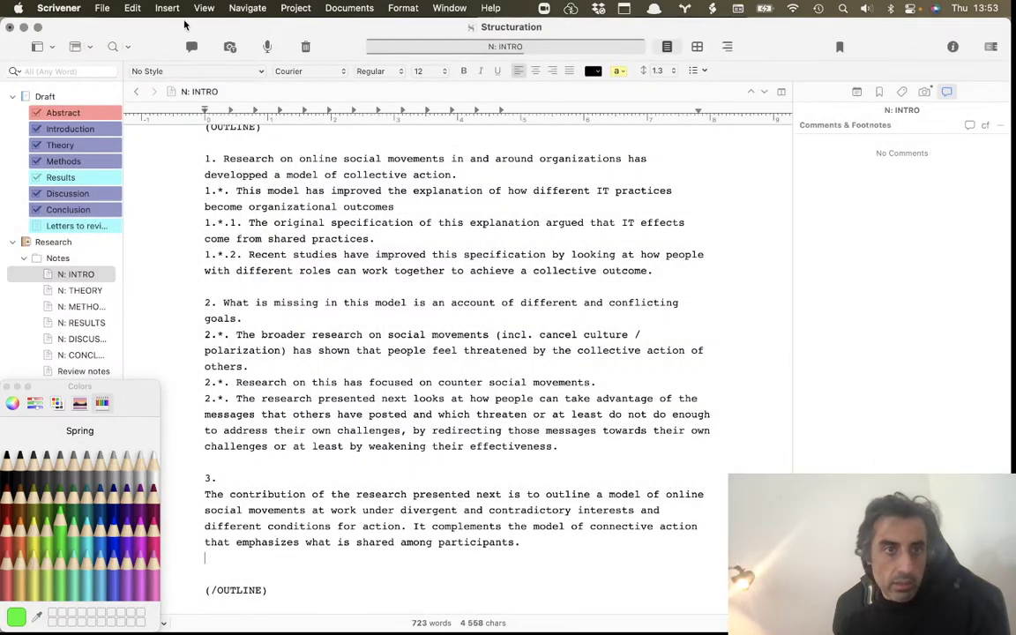
Step: Insert an inspector footnote on the line above (/OUTLINE) with the text "THis is a footnote" and select its marker
click(168, 9)
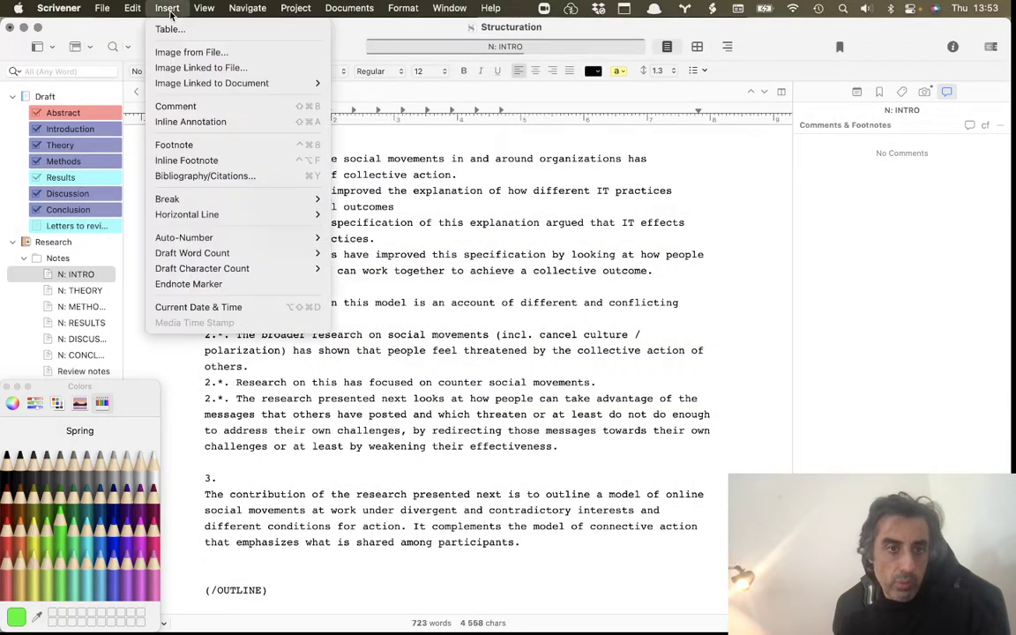
click(244, 146)
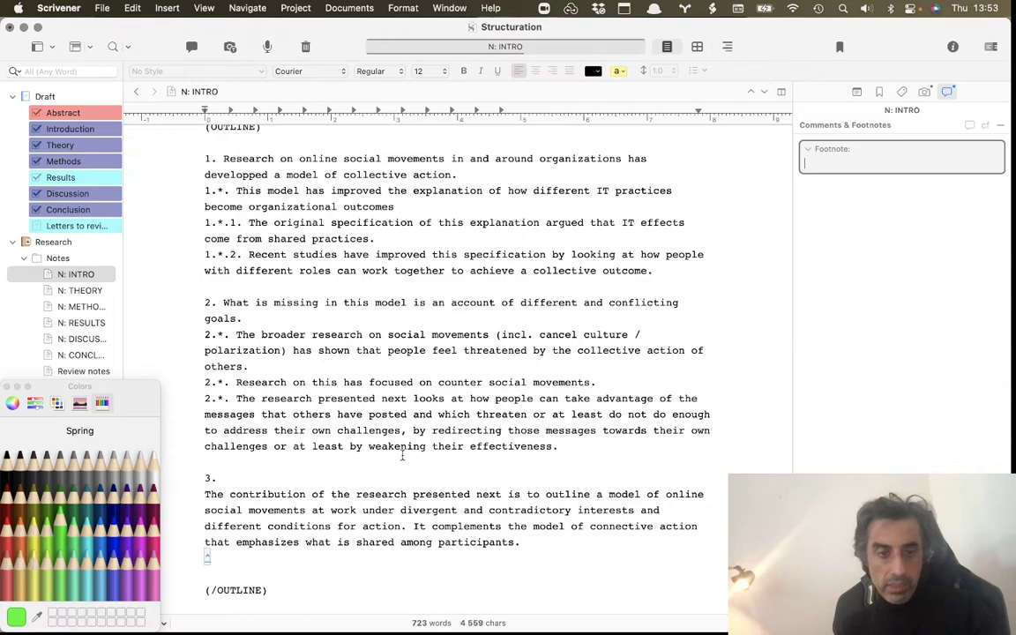
text(d)
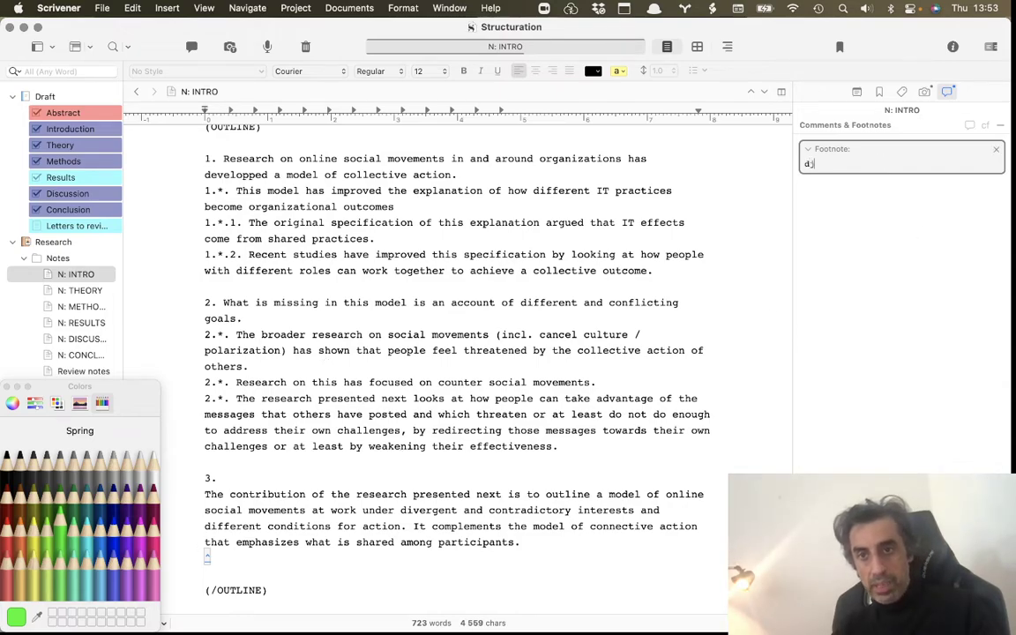
text(jeoe )
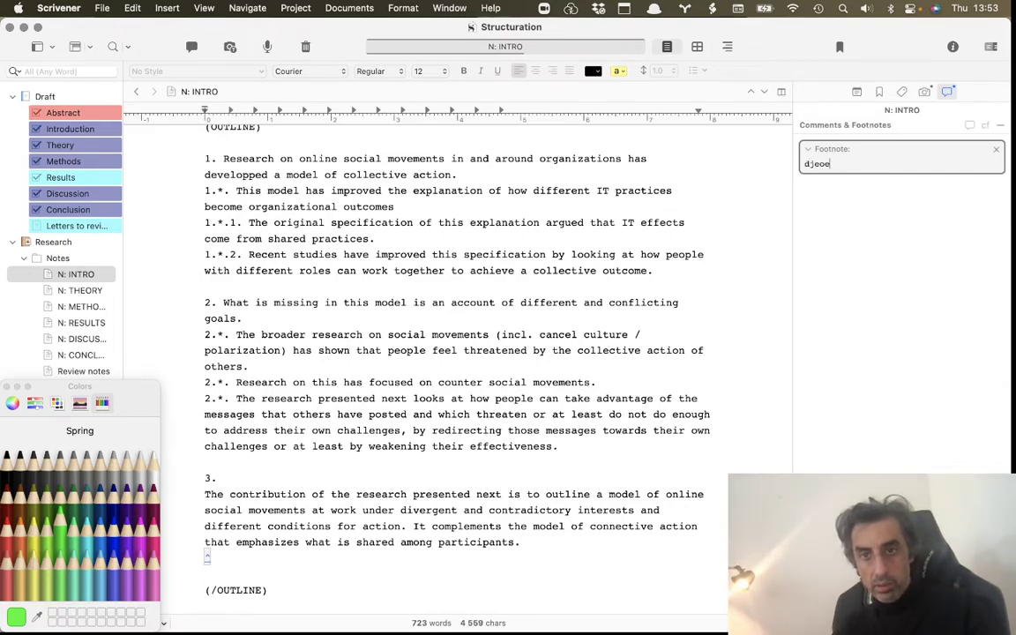
text(THis is a footnote)
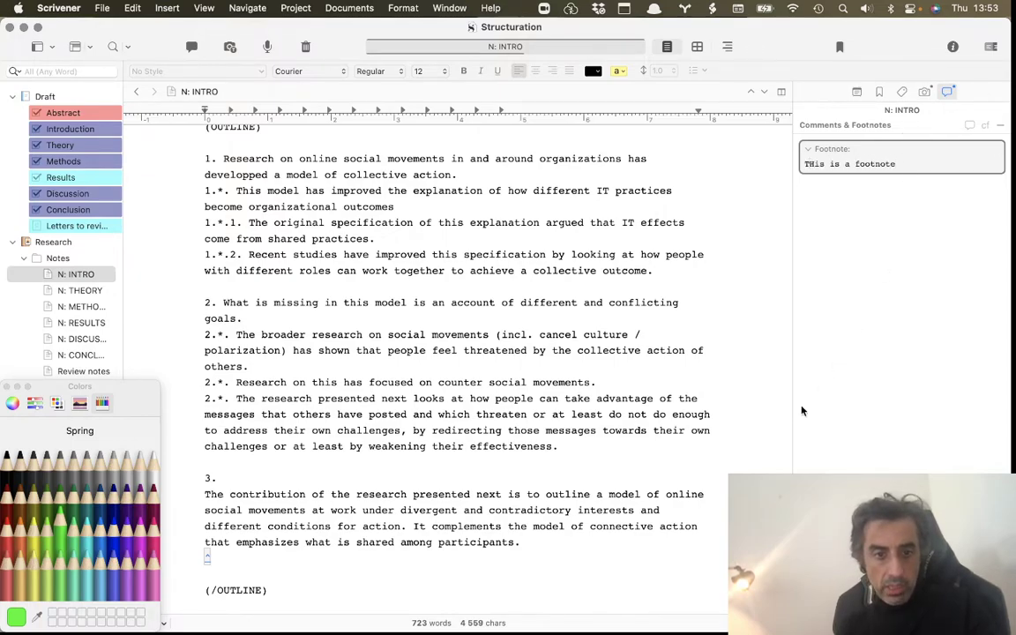
click(648, 585)
click(620, 557)
drag(212, 557, 196, 556)
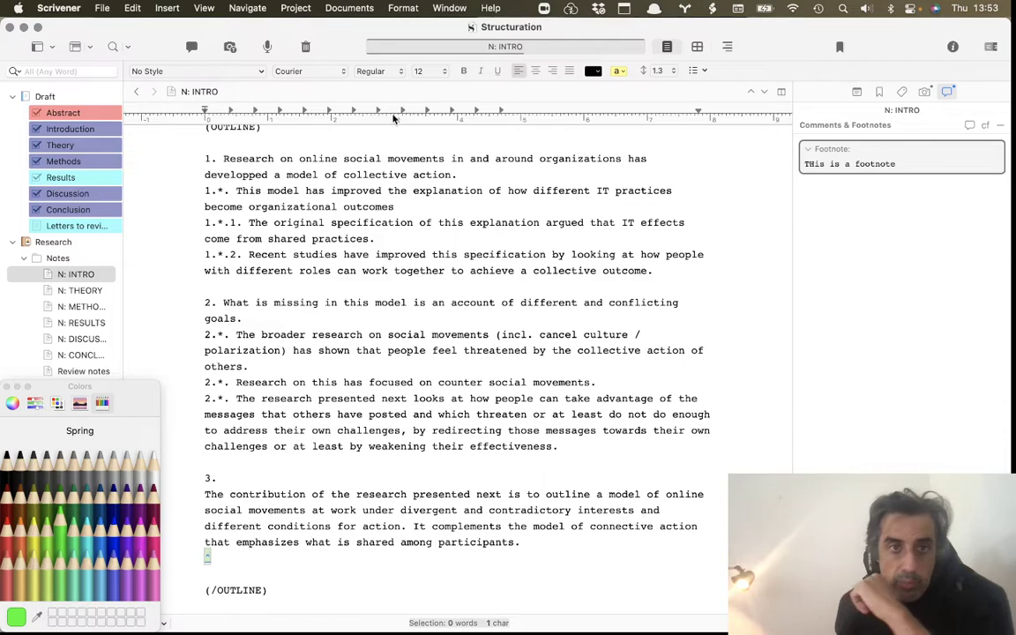
Step: Review the project's special folders and background images settings without changing any
click(296, 8)
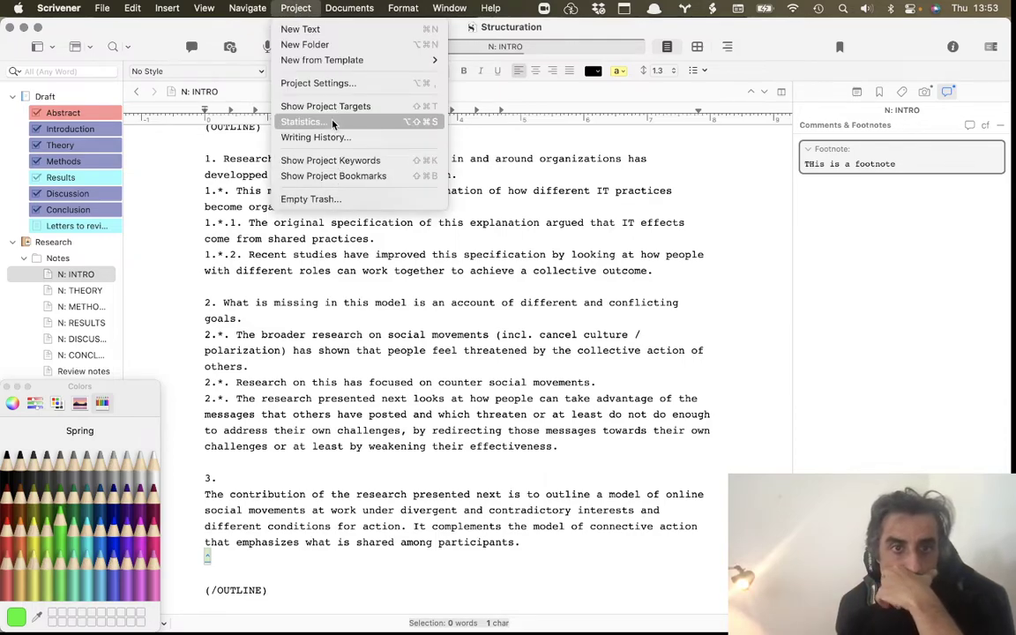
click(342, 84)
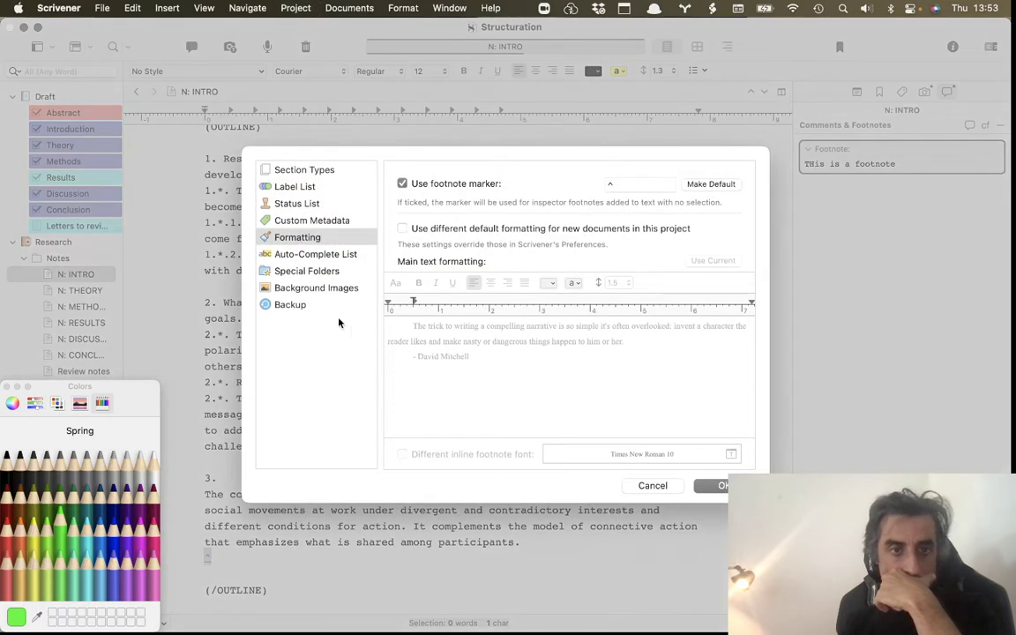
click(340, 273)
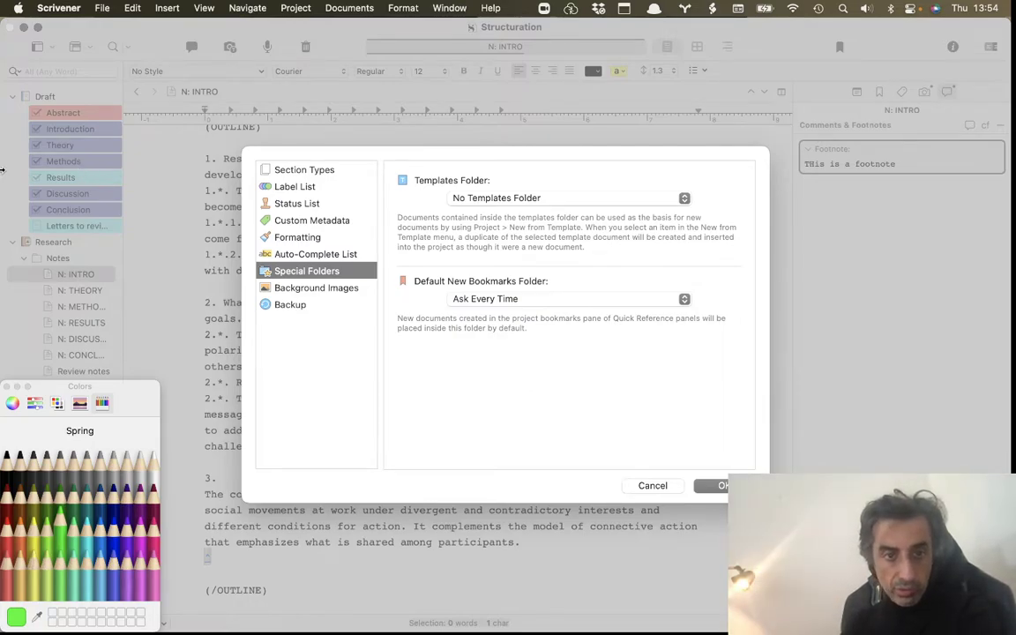
click(328, 288)
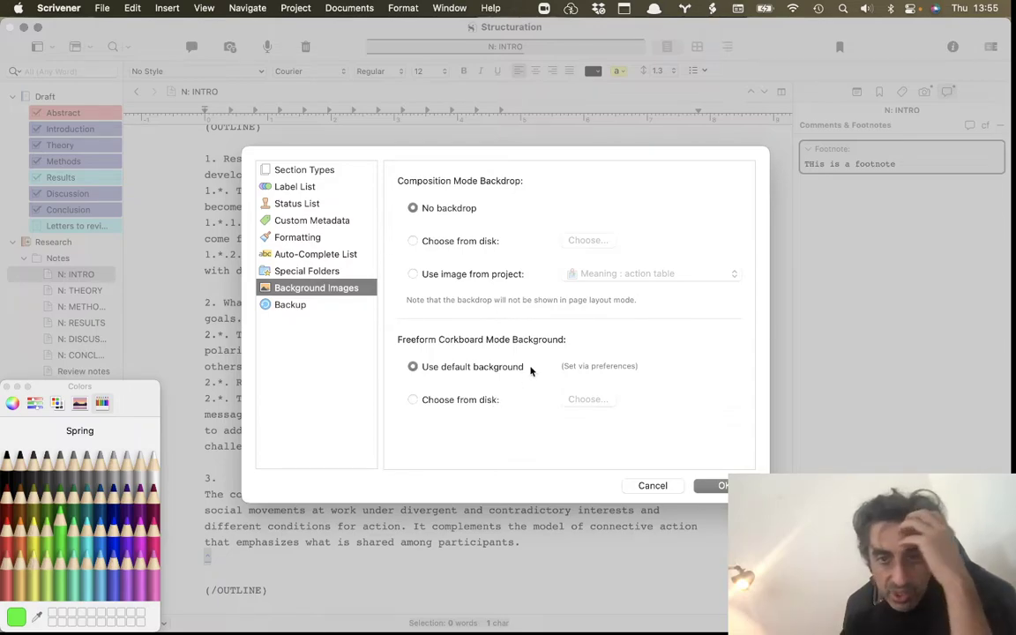
click(711, 486)
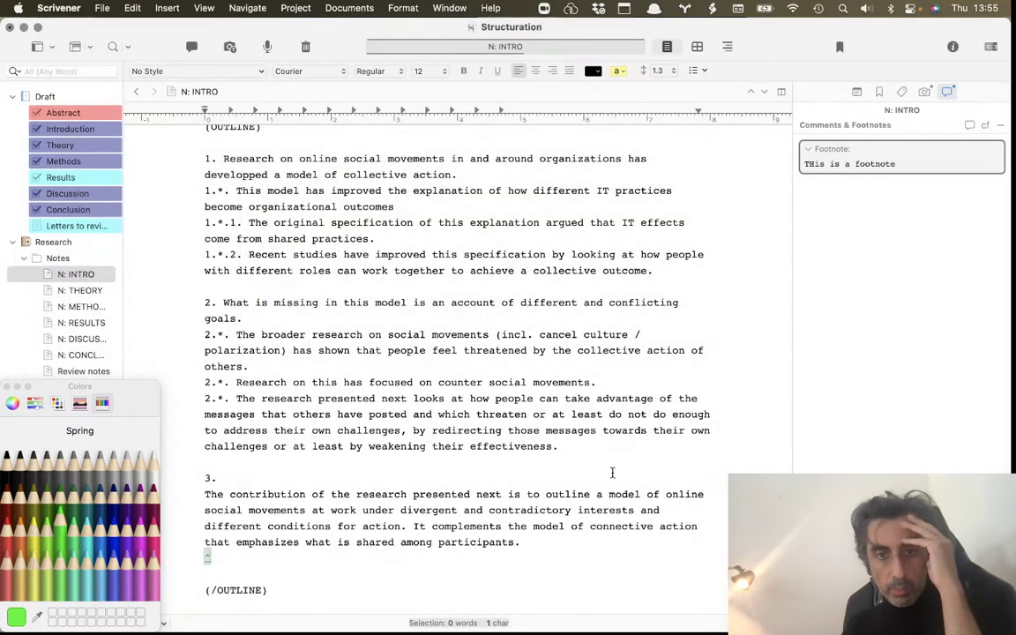
Step: Find "compo" in the help search, view the note in Composition Mode, and close the Colors palette before returning to the main editor
click(490, 9)
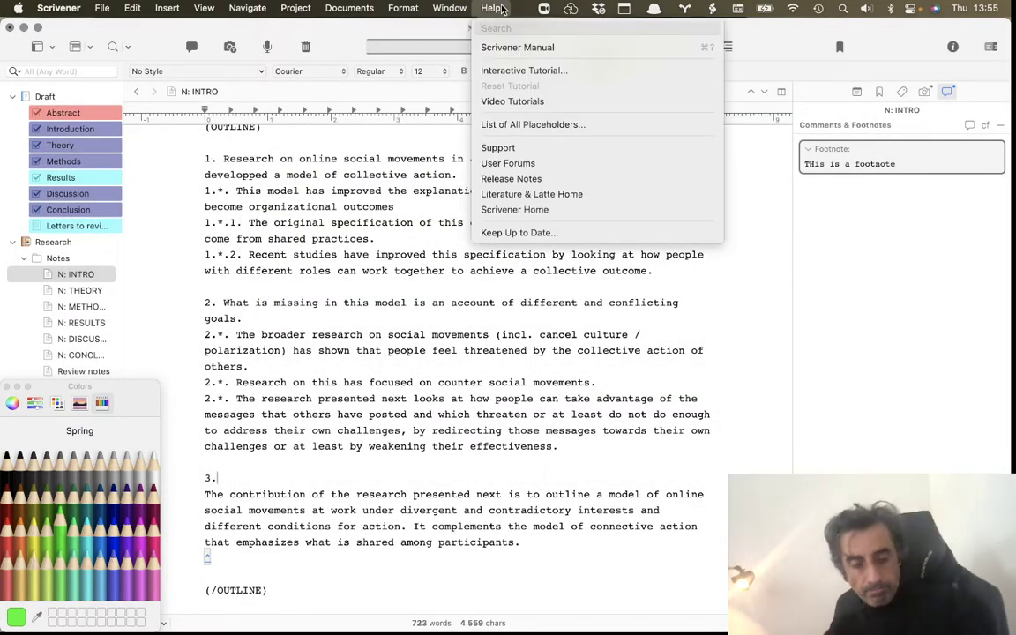
text(compo)
click(518, 8)
click(494, 7)
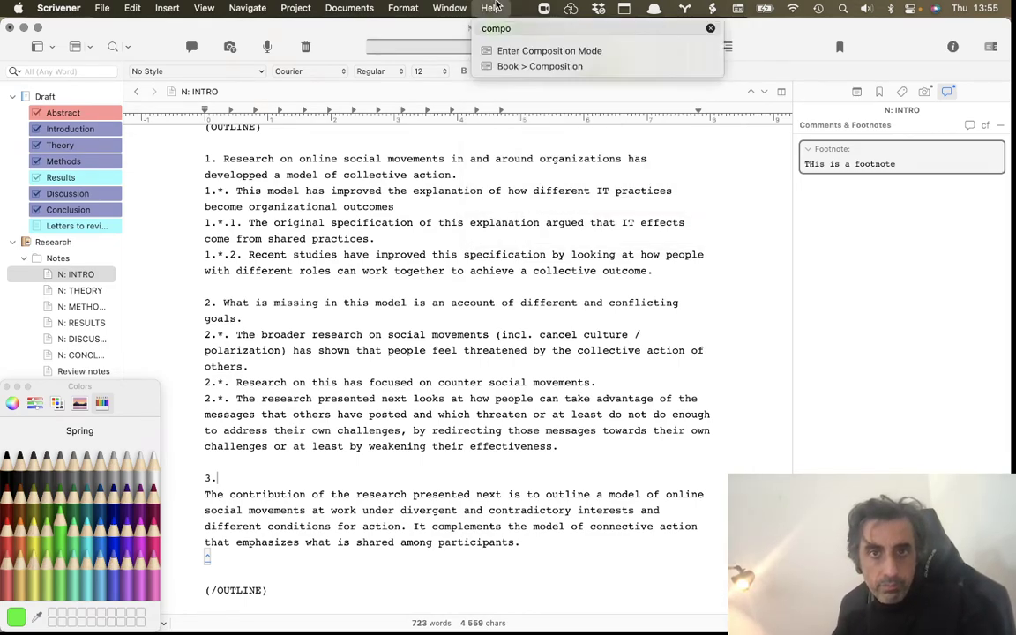
click(522, 51)
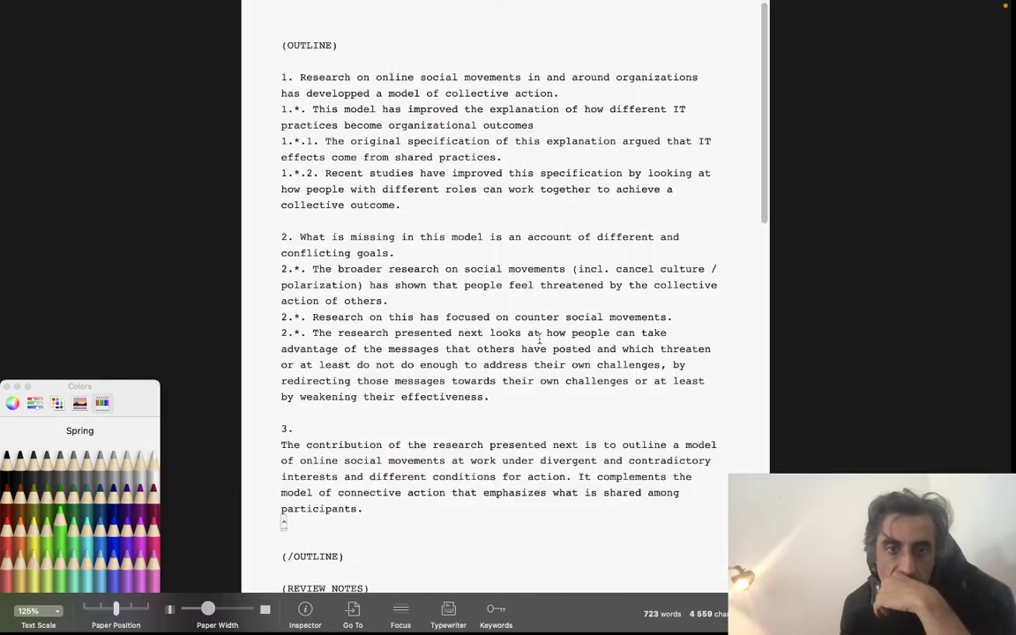
click(6, 386)
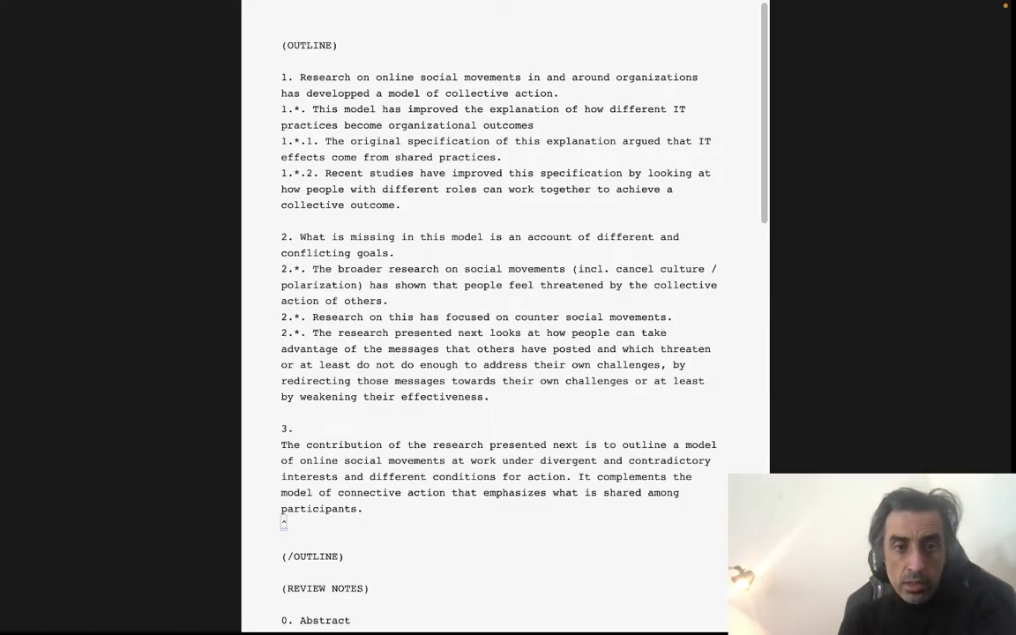
key(Escape)
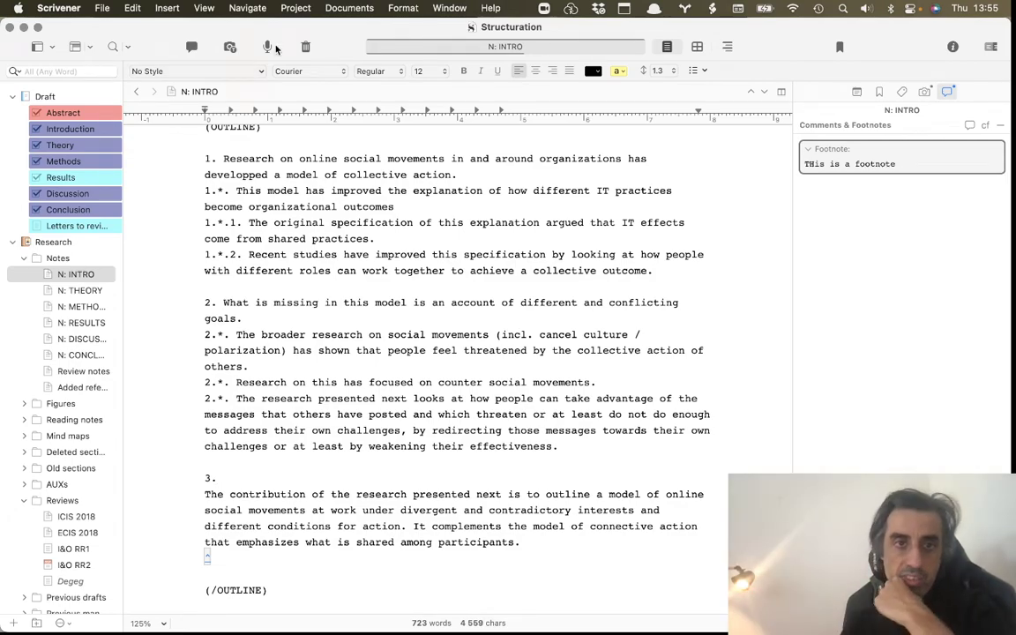
Step: Review the project's status list, label list and custom metadata settings once more without changing any
click(296, 8)
click(341, 84)
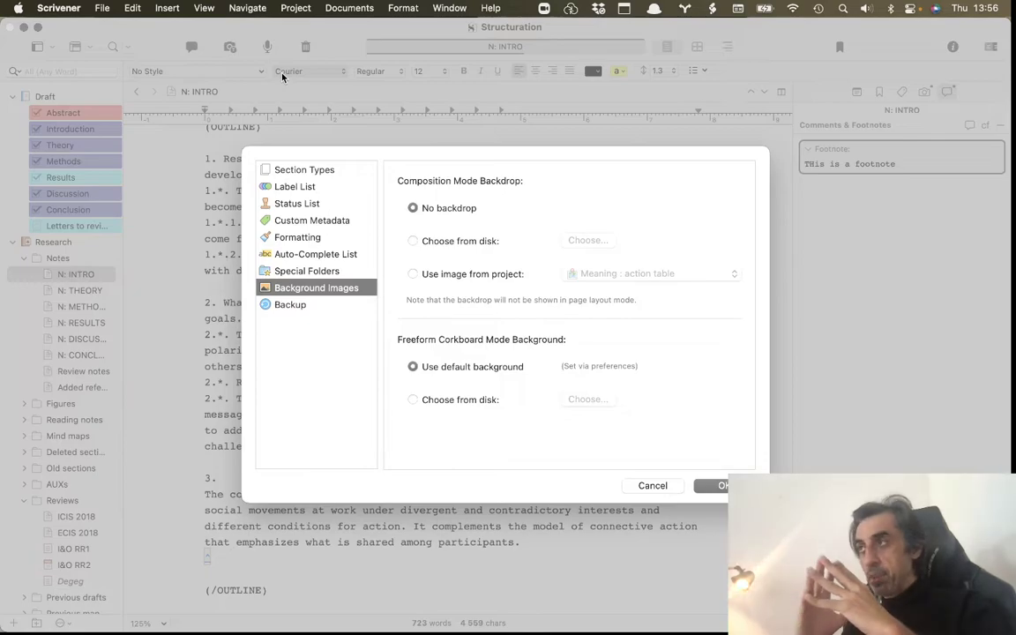
click(326, 205)
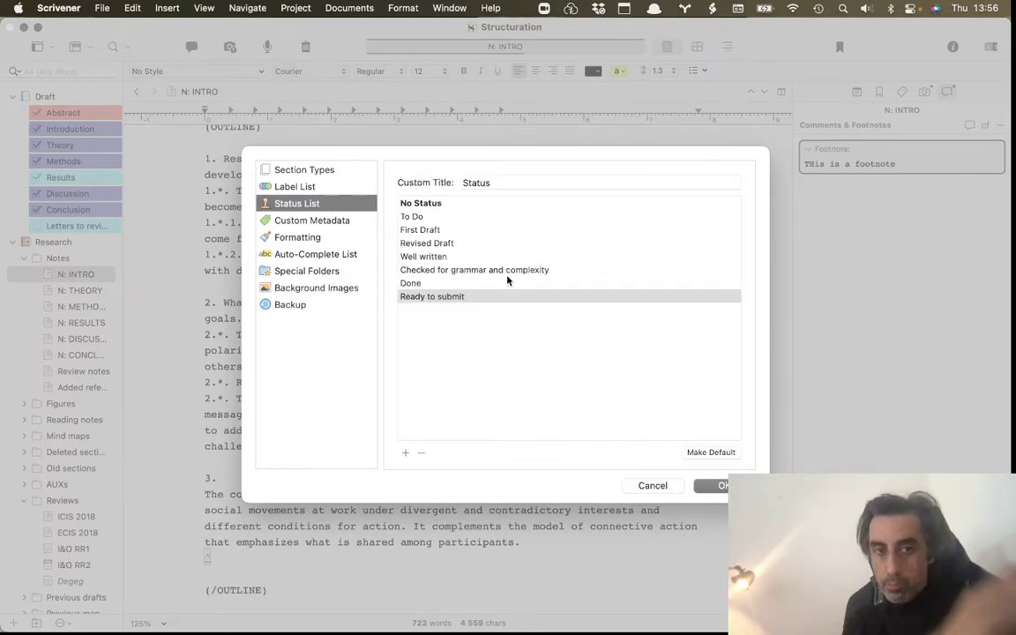
click(348, 188)
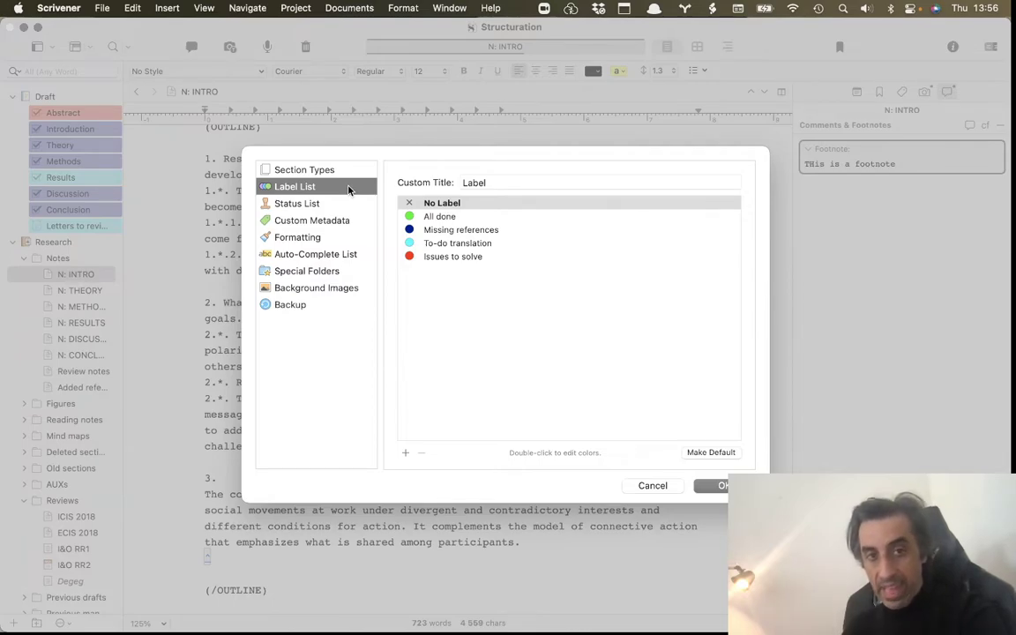
click(333, 222)
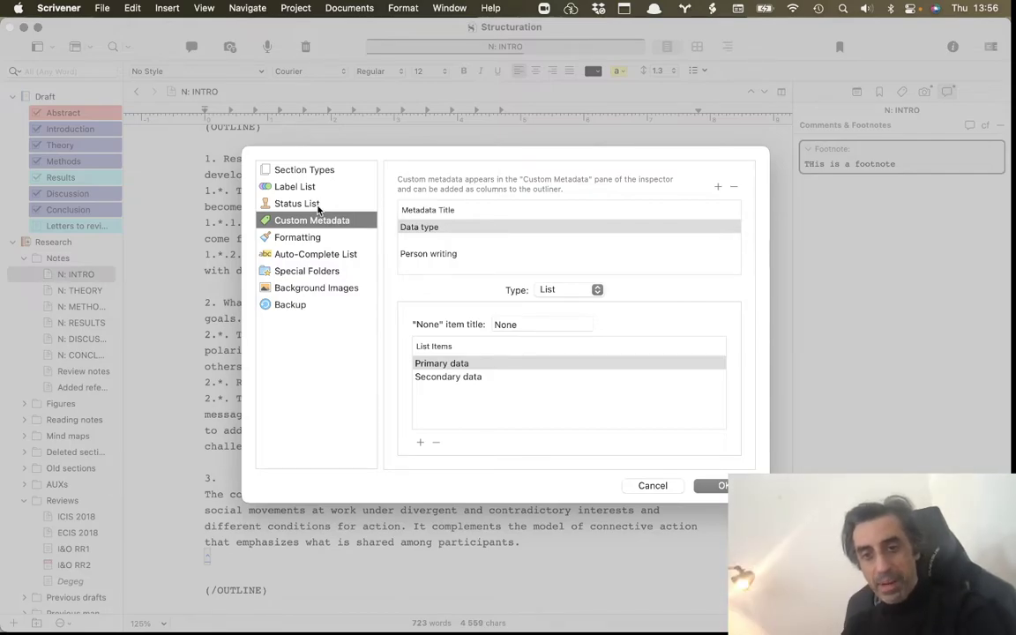
click(730, 486)
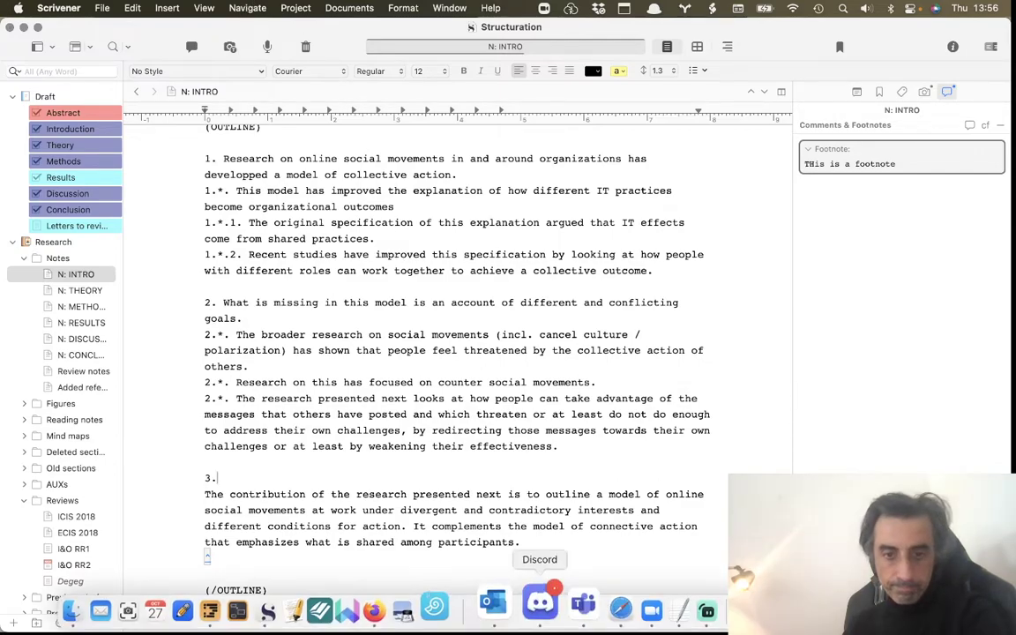
Step: Switch to Streamlabs Desktop
click(672, 603)
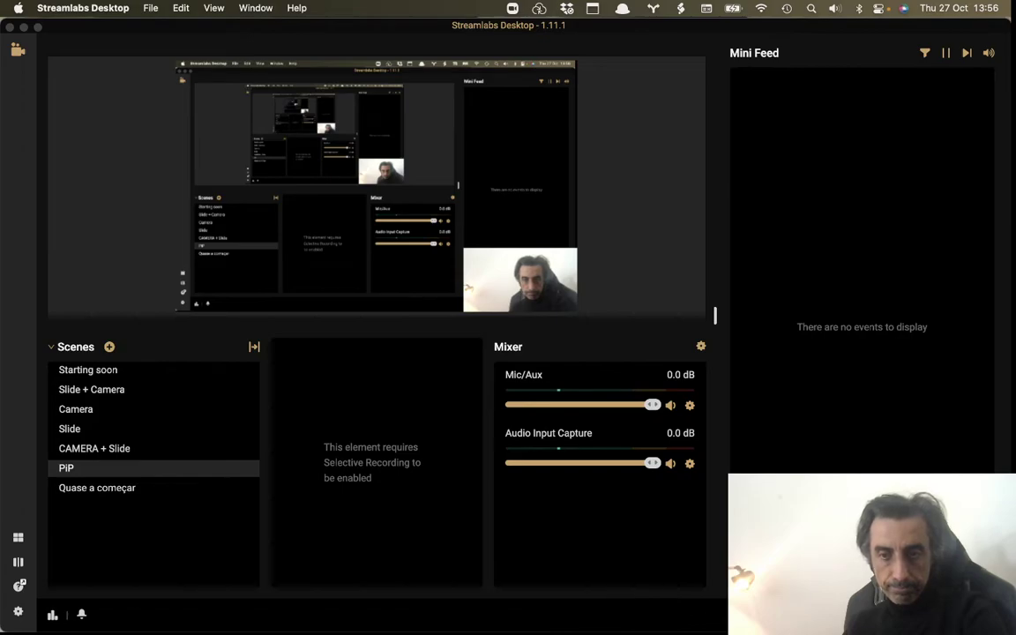